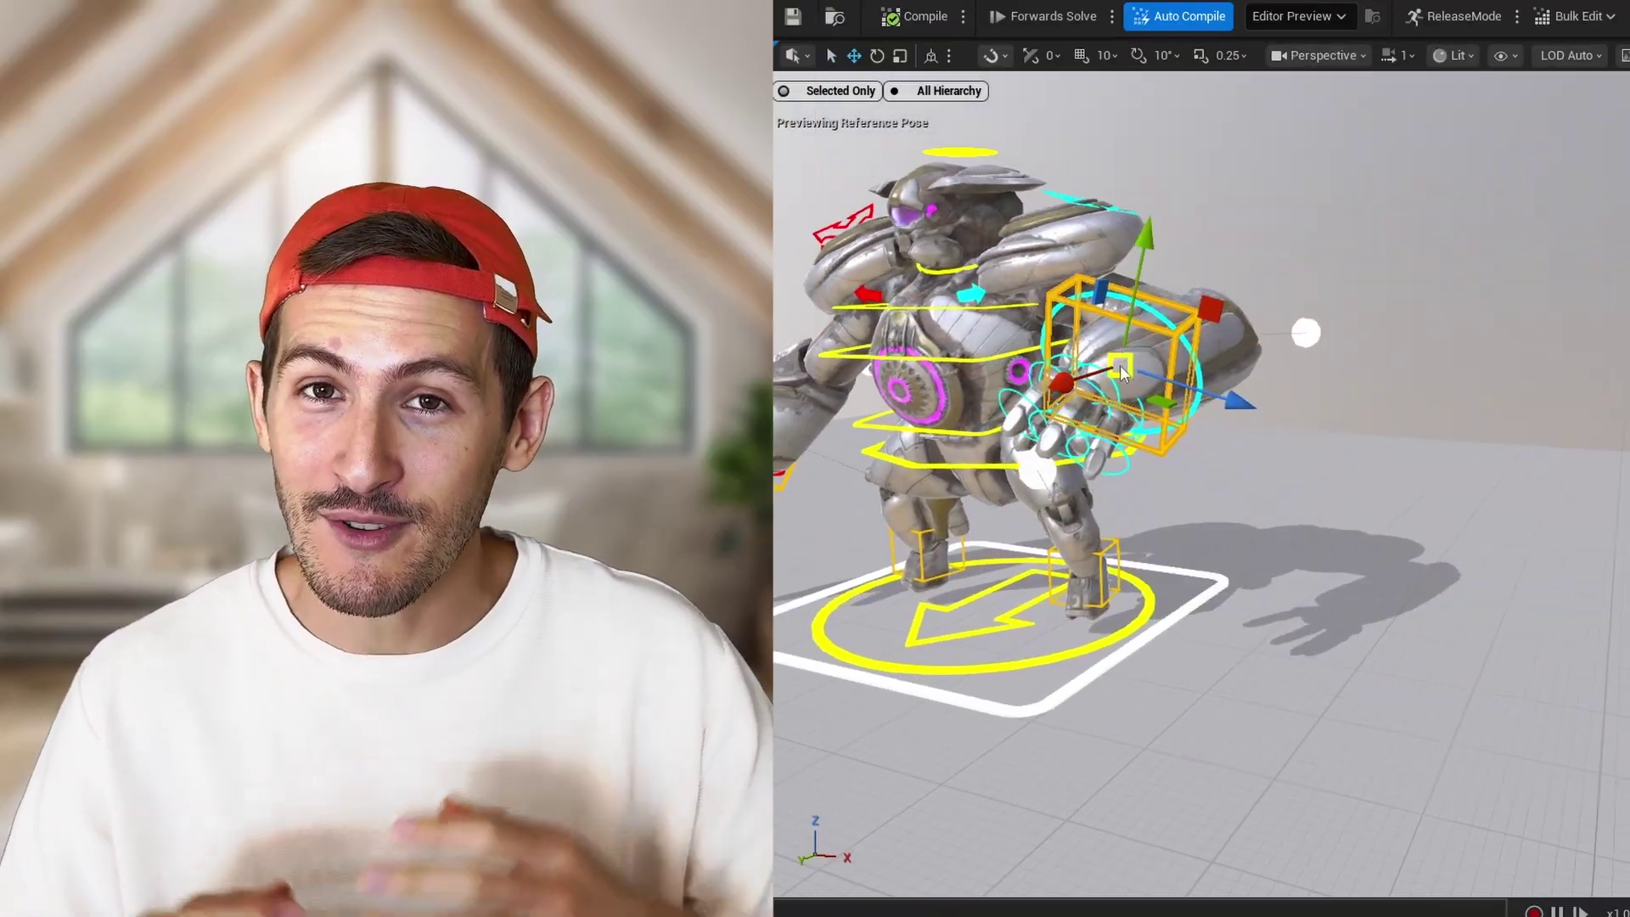
Step: Move the robot's left arm IK control to new positions in the viewport to pose the arm
left_click_drag(1123, 373, 1256, 373)
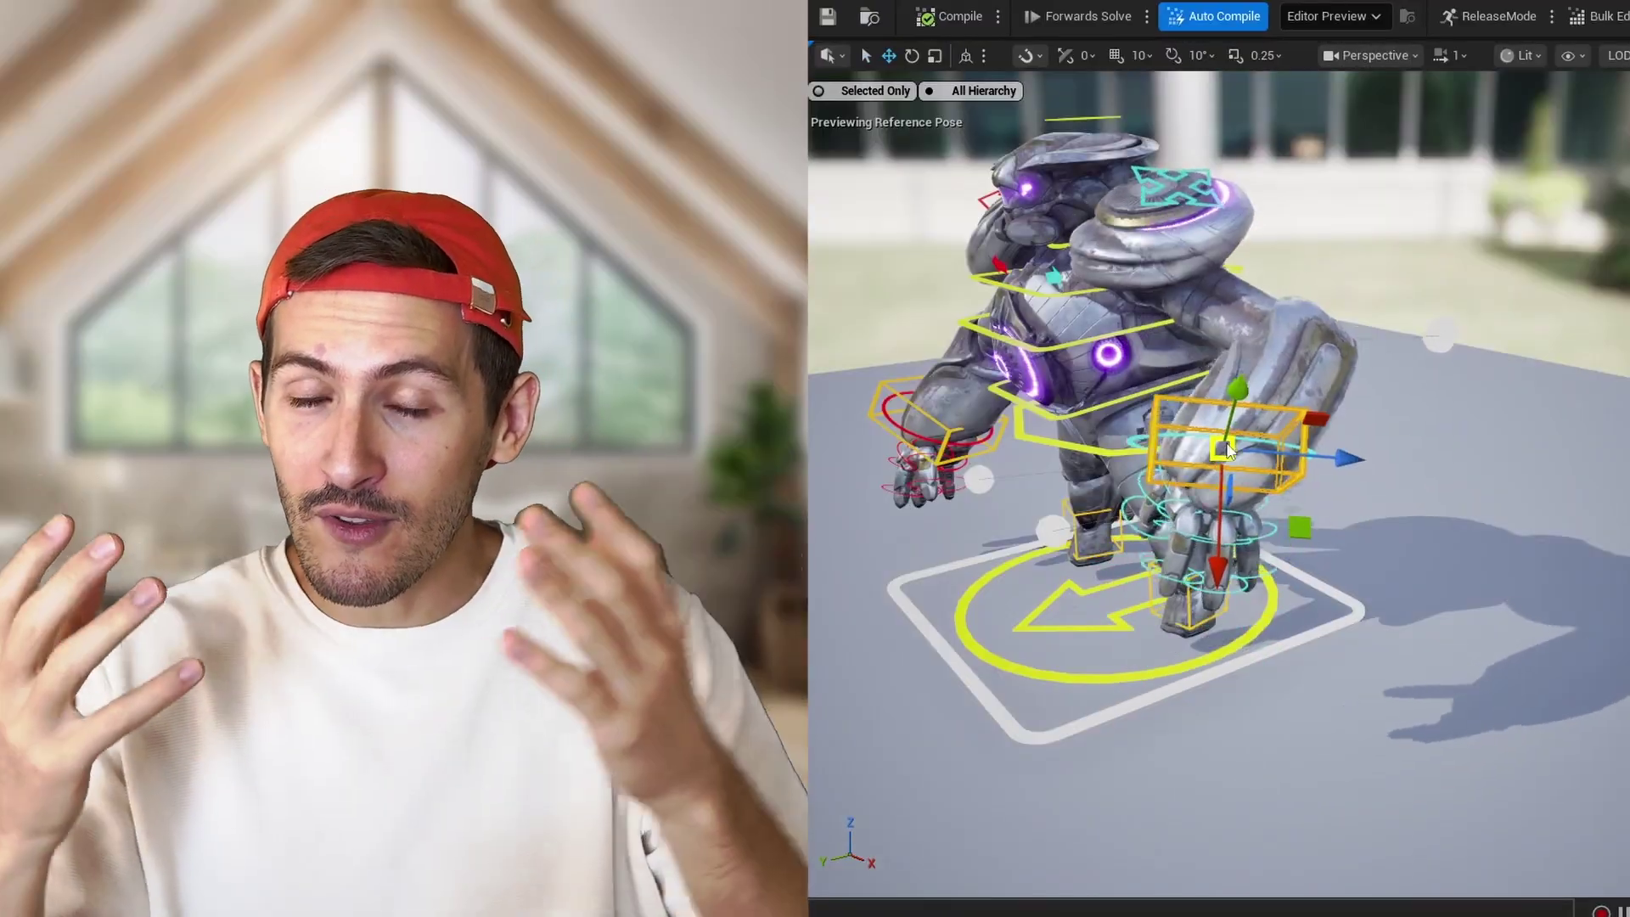
left_click_drag(1228, 449, 1168, 405)
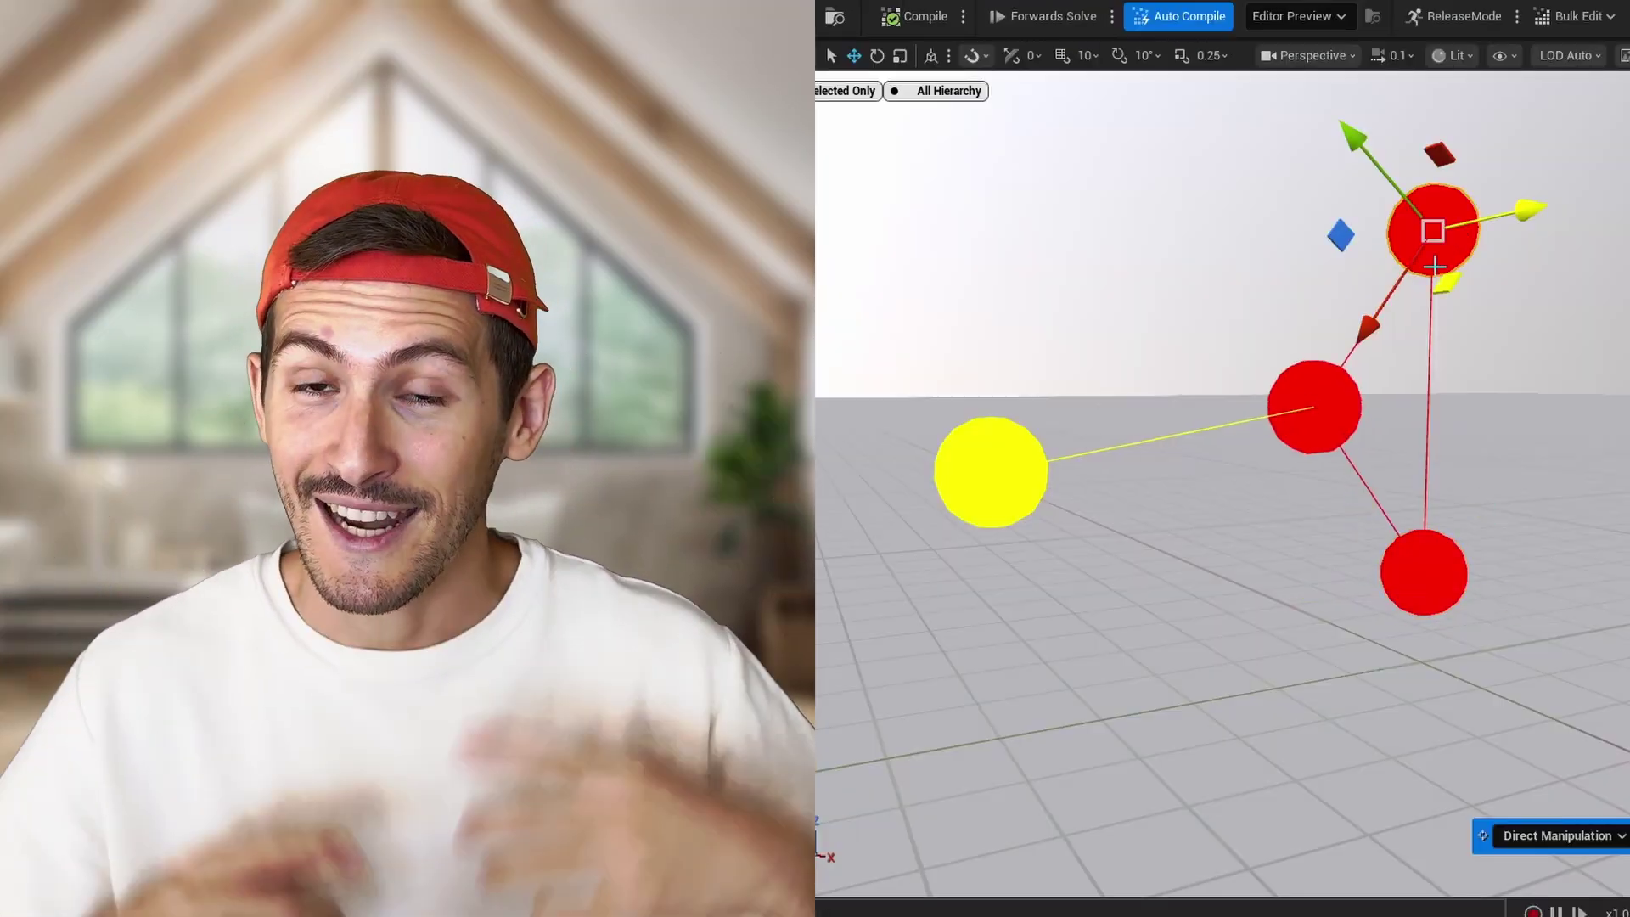
Step: Lower the uppermost red control of the demo rig slightly and select the lowest red control
mouse_move(1434, 267)
left_mouse_down()
mouse_move(1428, 284)
mouse_move(1382, 283)
mouse_move(1445, 335)
mouse_move(1435, 269)
left_mouse_up()
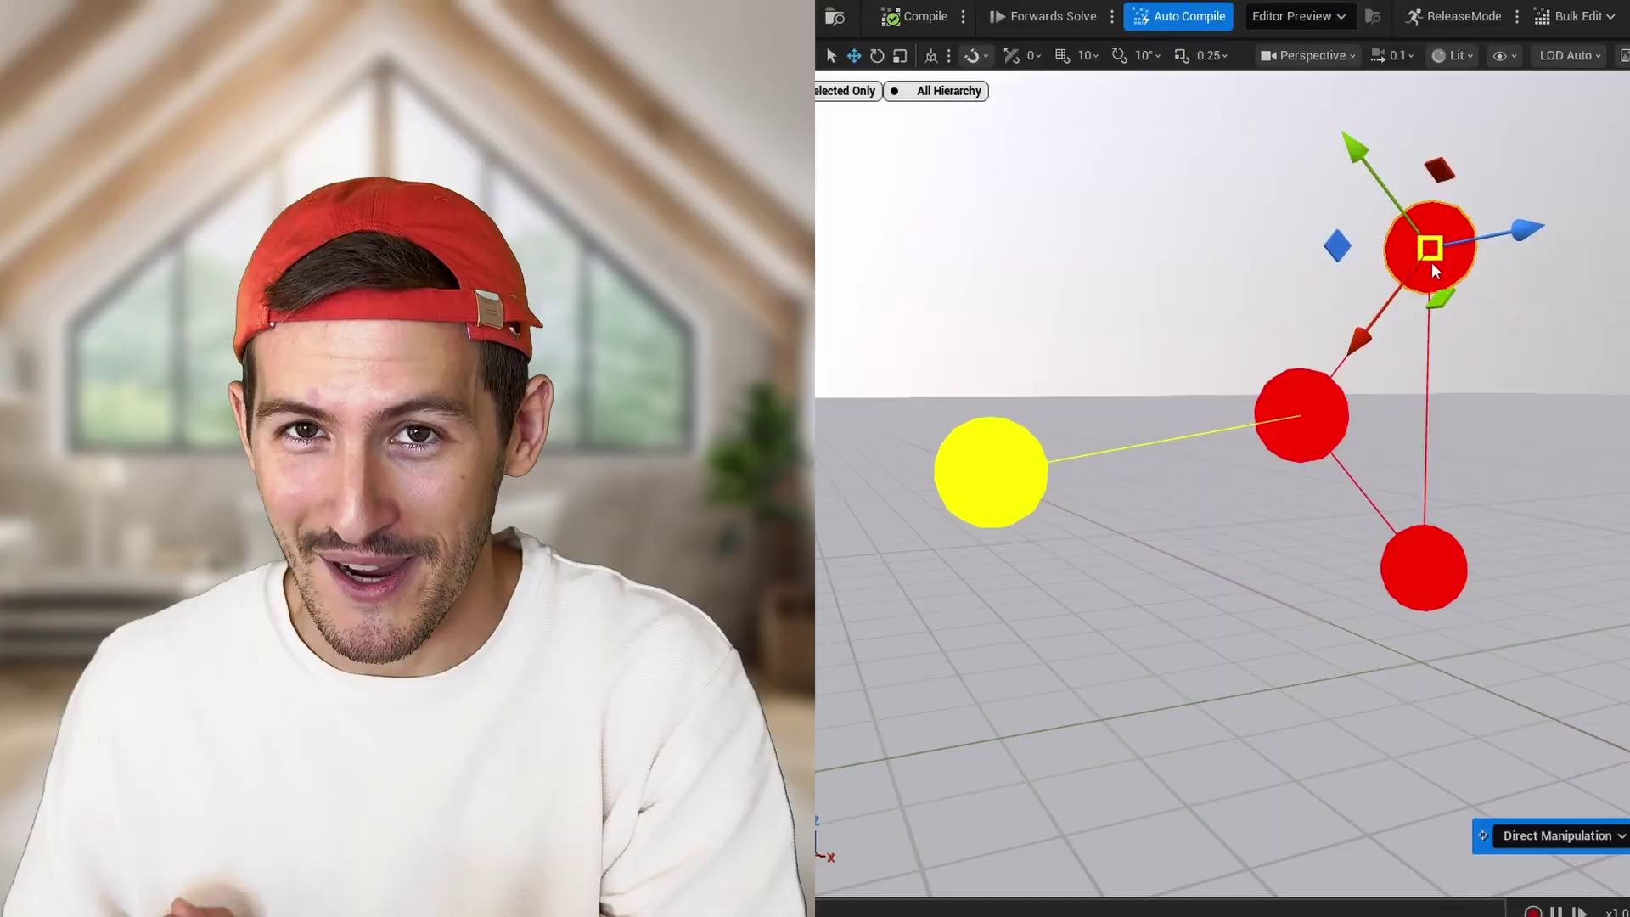
left_click(1423, 567)
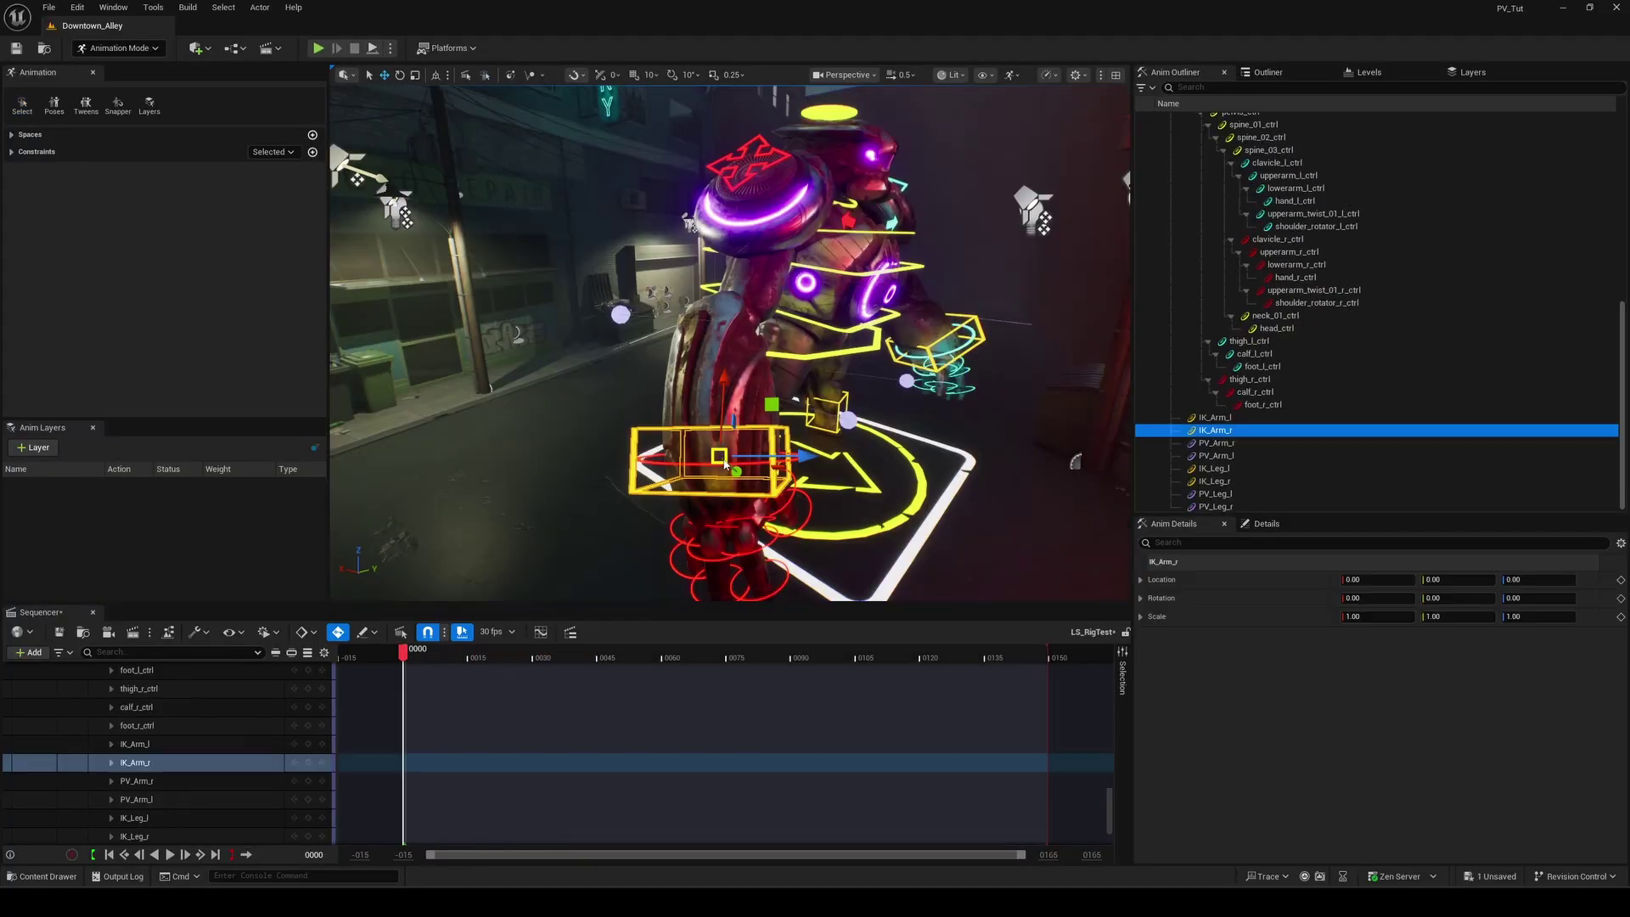
Step: Raise the IK_Arm_r control in front of the robot's body in the Downtown_Alley level and switch to rotation
left_click_drag(586, 474, 700, 344)
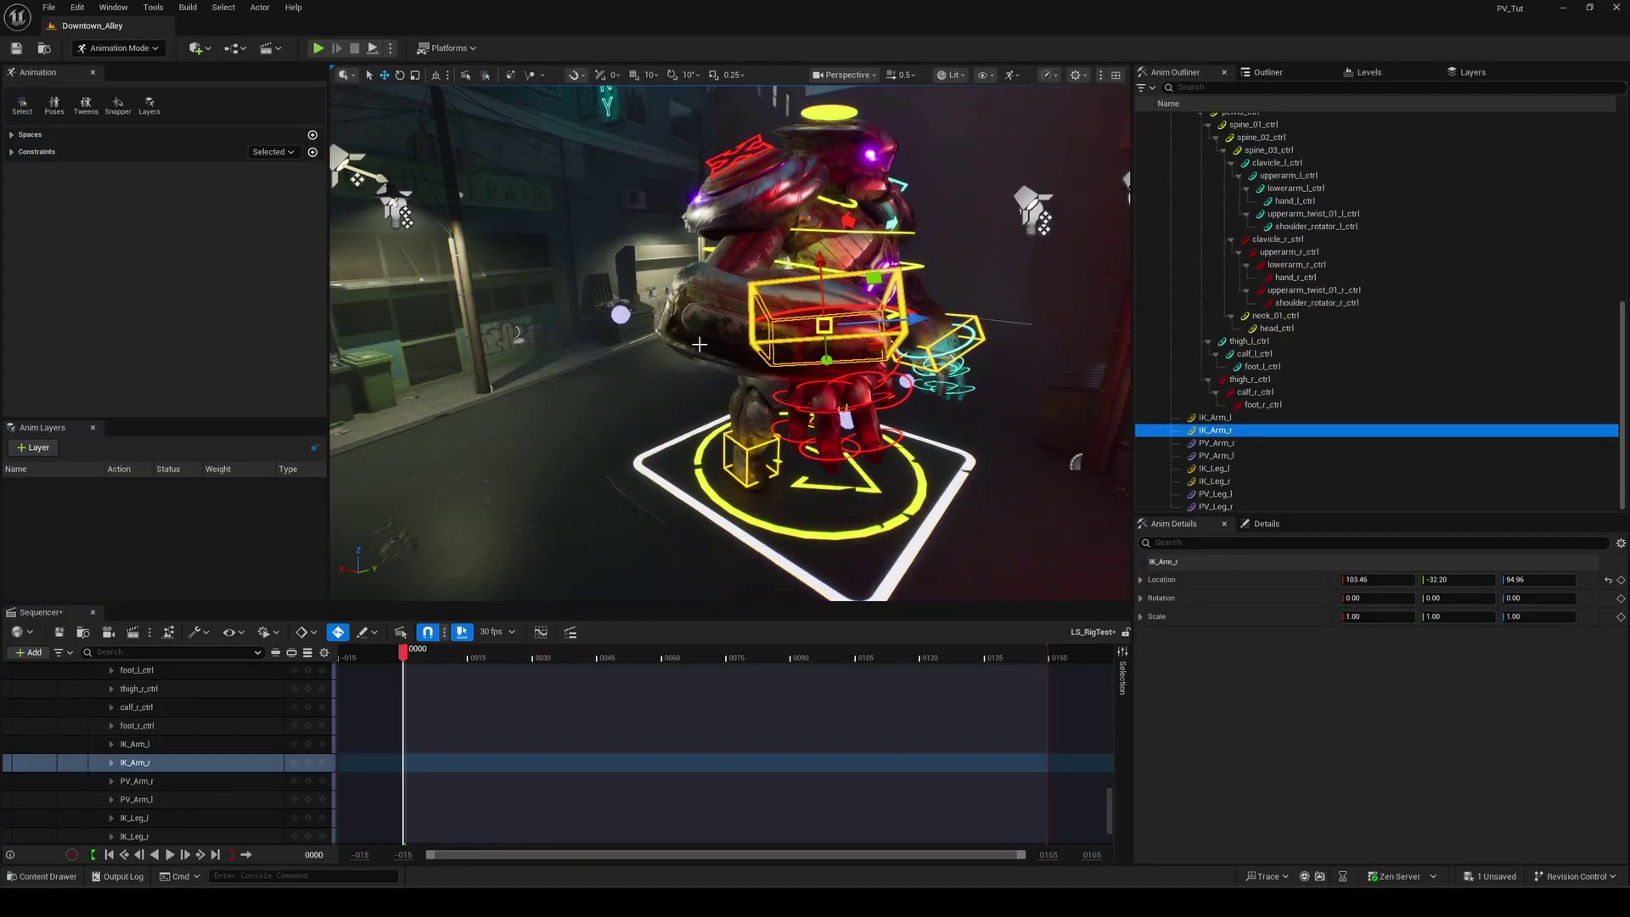
key("e")
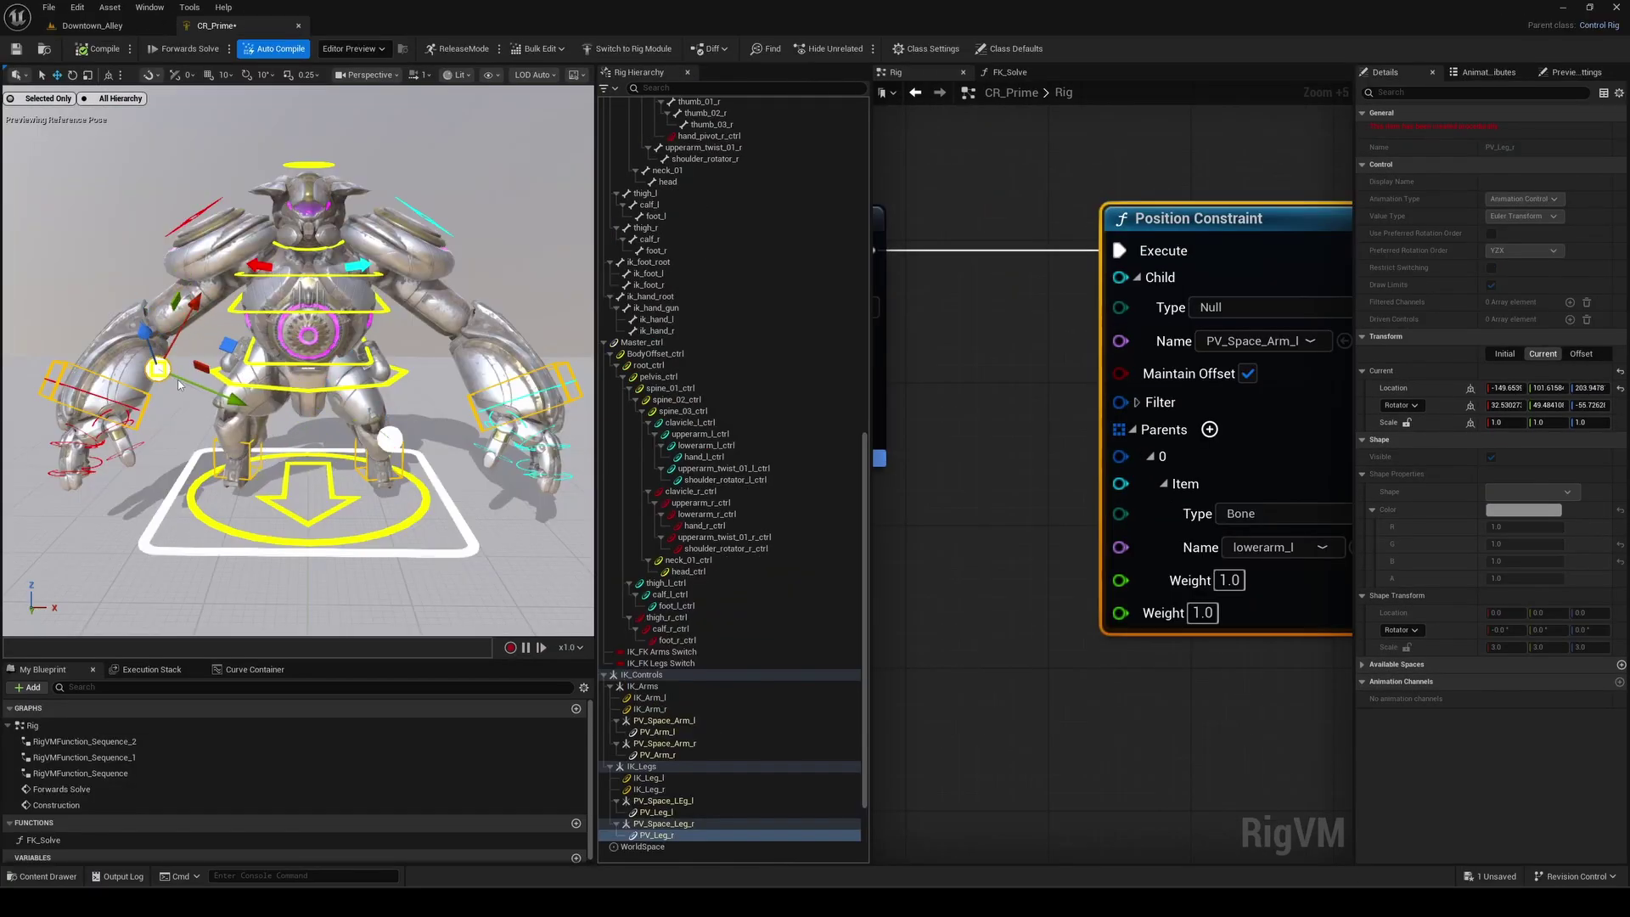
Step: Try out the pole vector controls in the CR_Prime viewport by moving the white one beside the left arm
left_click(390, 439)
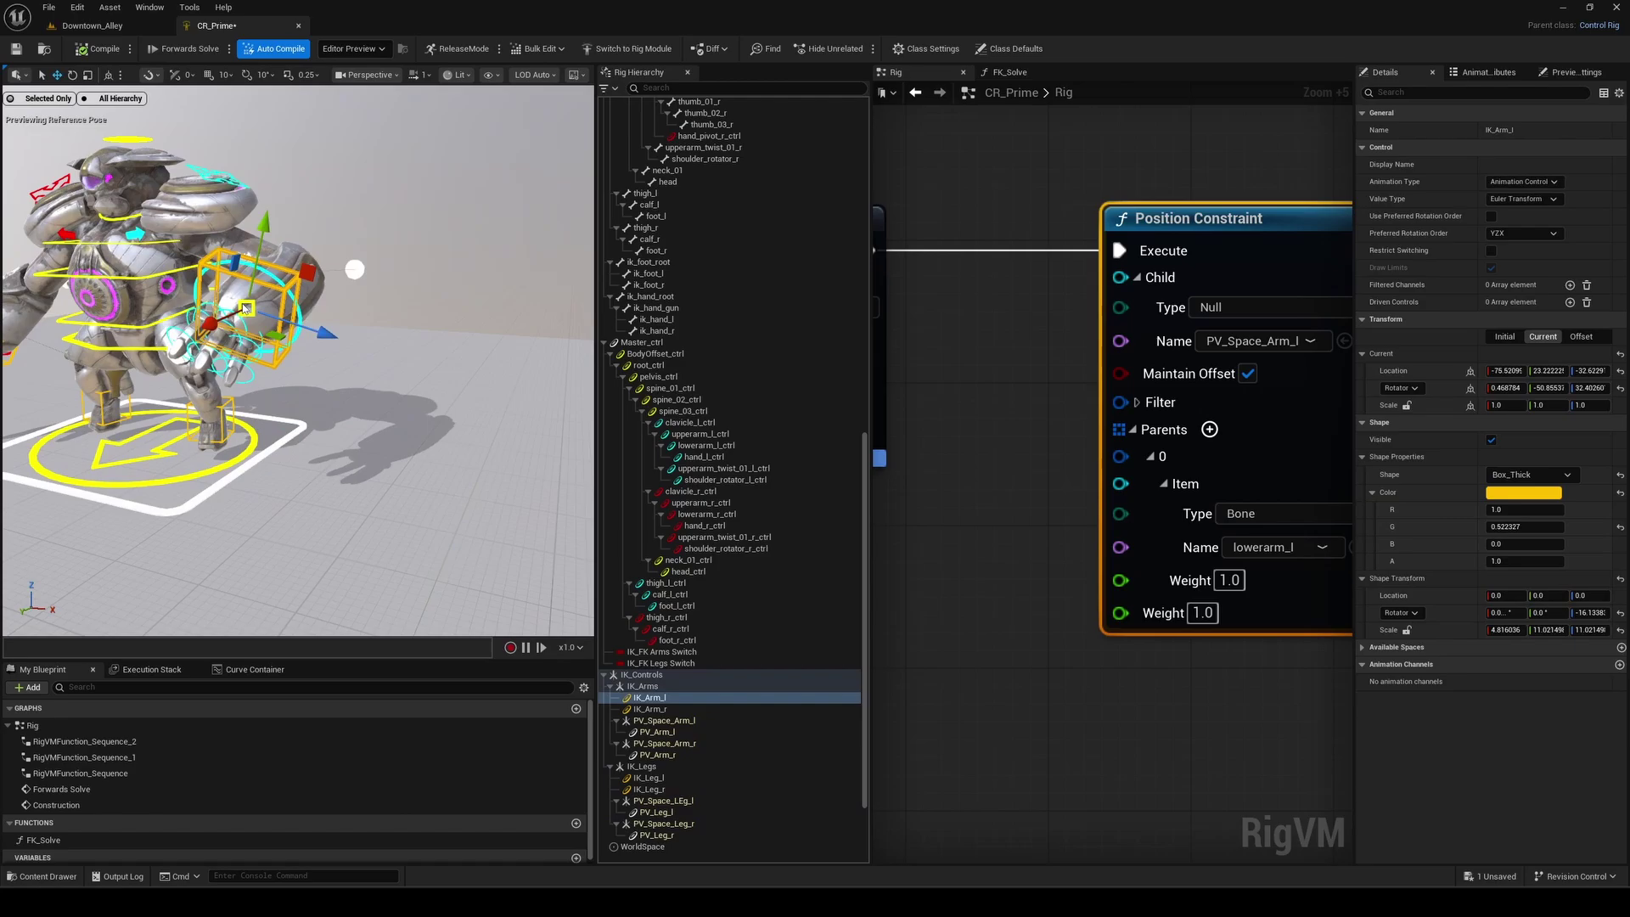
left_click(358, 259)
mouse_move(359, 259)
left_mouse_down()
mouse_move(361, 228)
mouse_move(343, 284)
left_mouse_up()
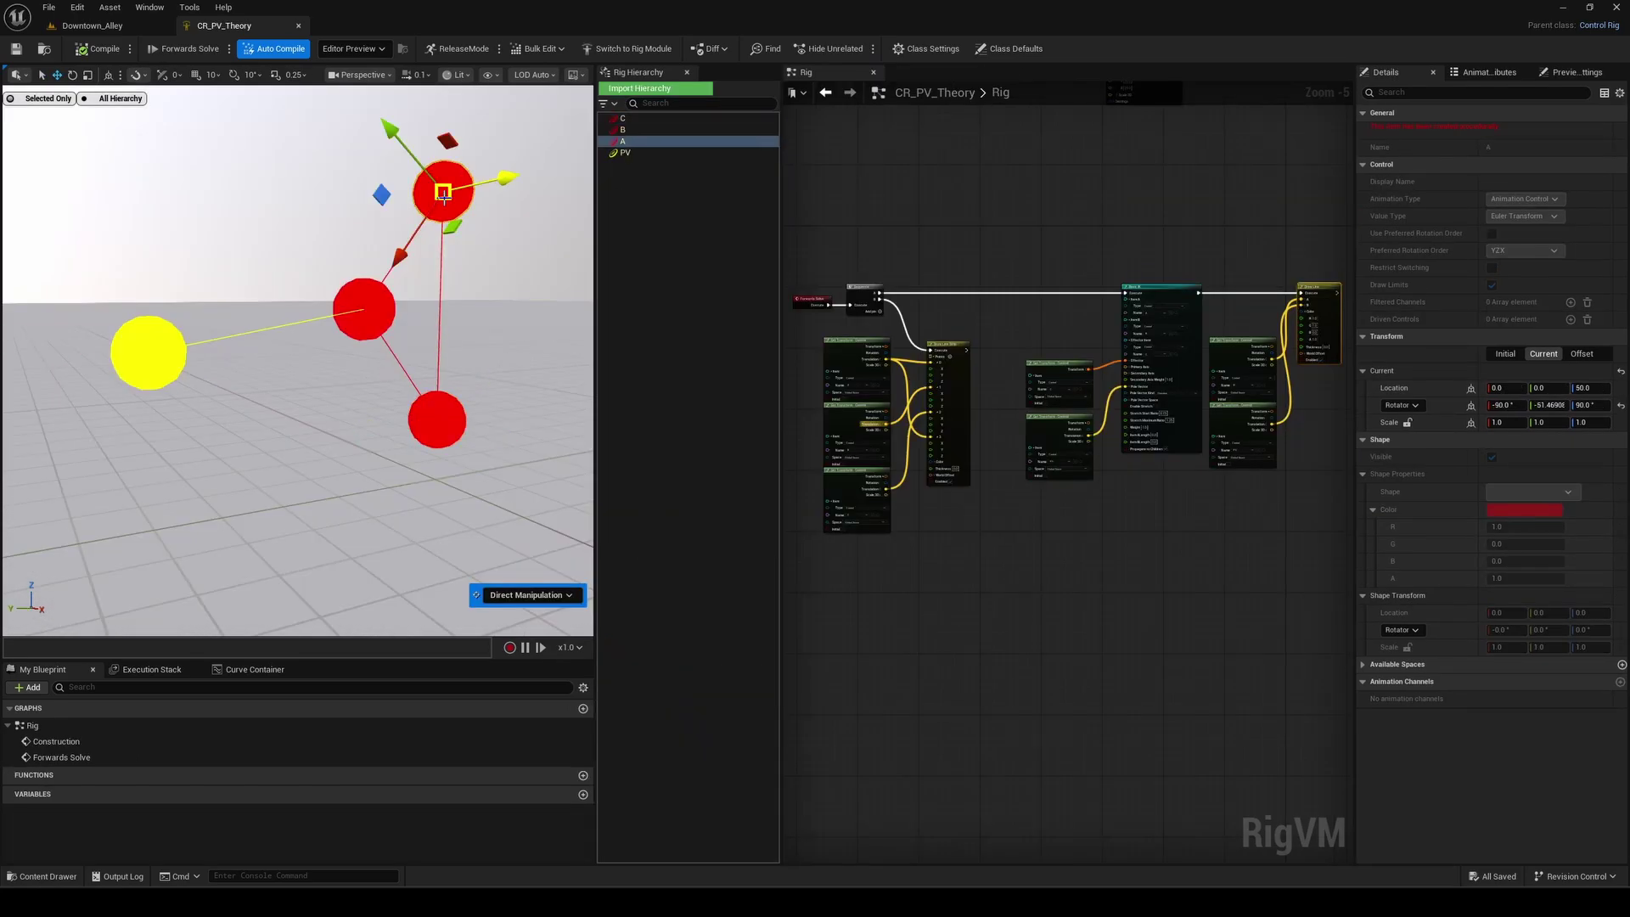
Step: Move controls A and C and the yellow PV control in CR_PV_Theory to test how the chain bends
mouse_move(443, 198)
left_mouse_down()
mouse_move(430, 240)
mouse_move(371, 240)
mouse_move(447, 280)
mouse_move(441, 207)
left_mouse_up()
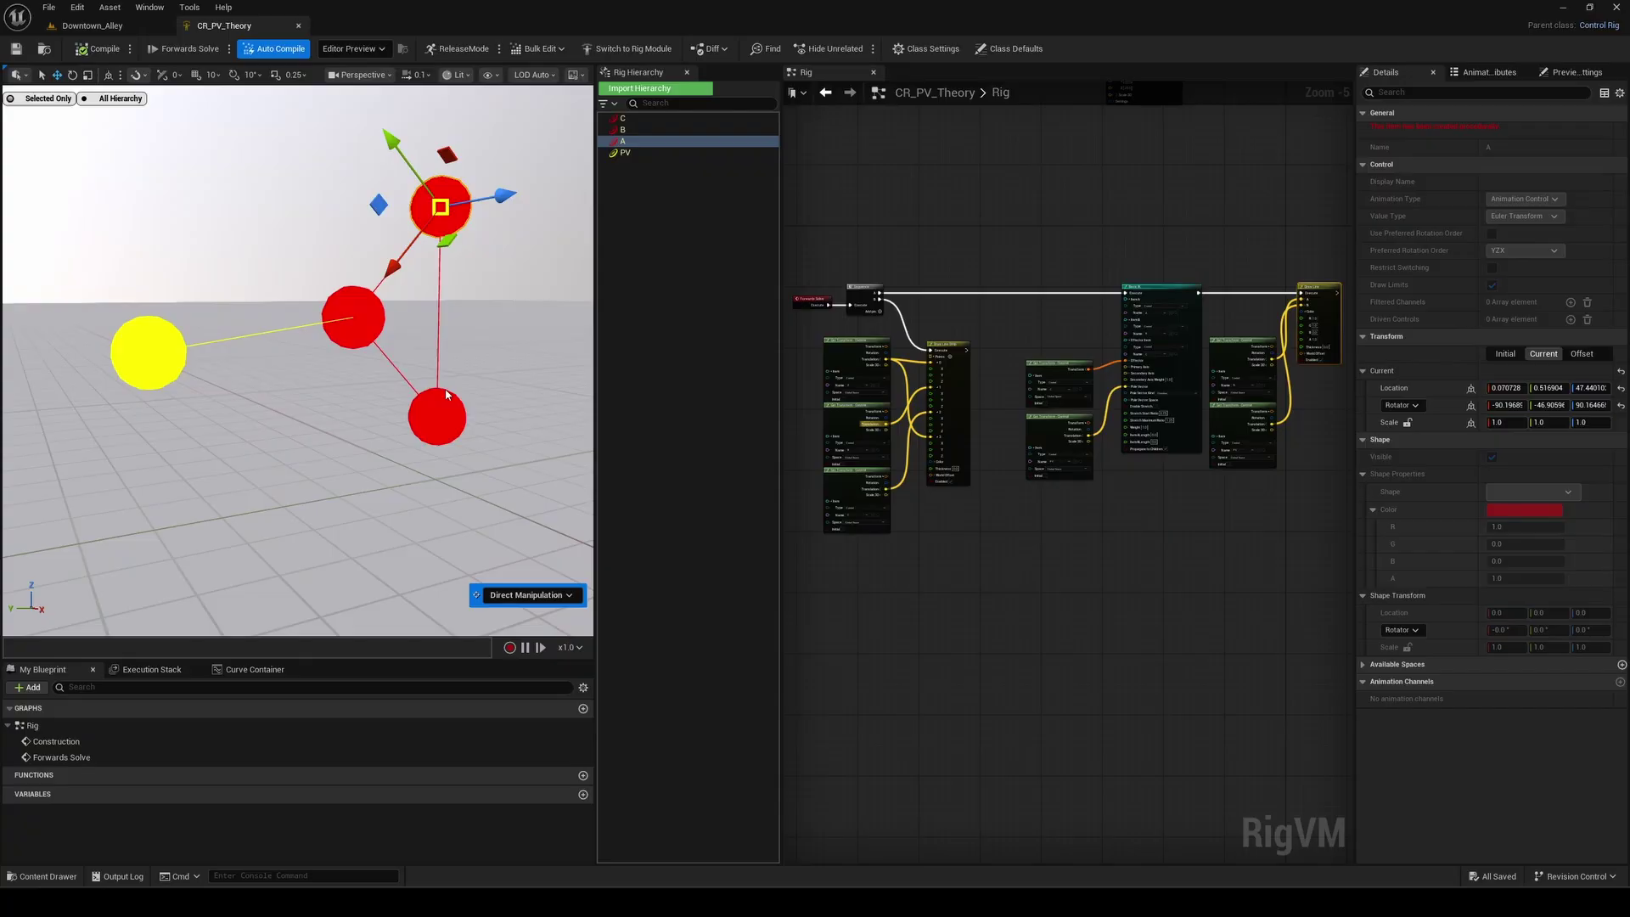
left_click_drag(447, 395, 476, 362)
left_click(149, 353)
left_click_drag(149, 352, 277, 408)
mouse_move(277, 407)
right_mouse_down()
mouse_move(322, 458)
mouse_move(289, 424)
right_mouse_up()
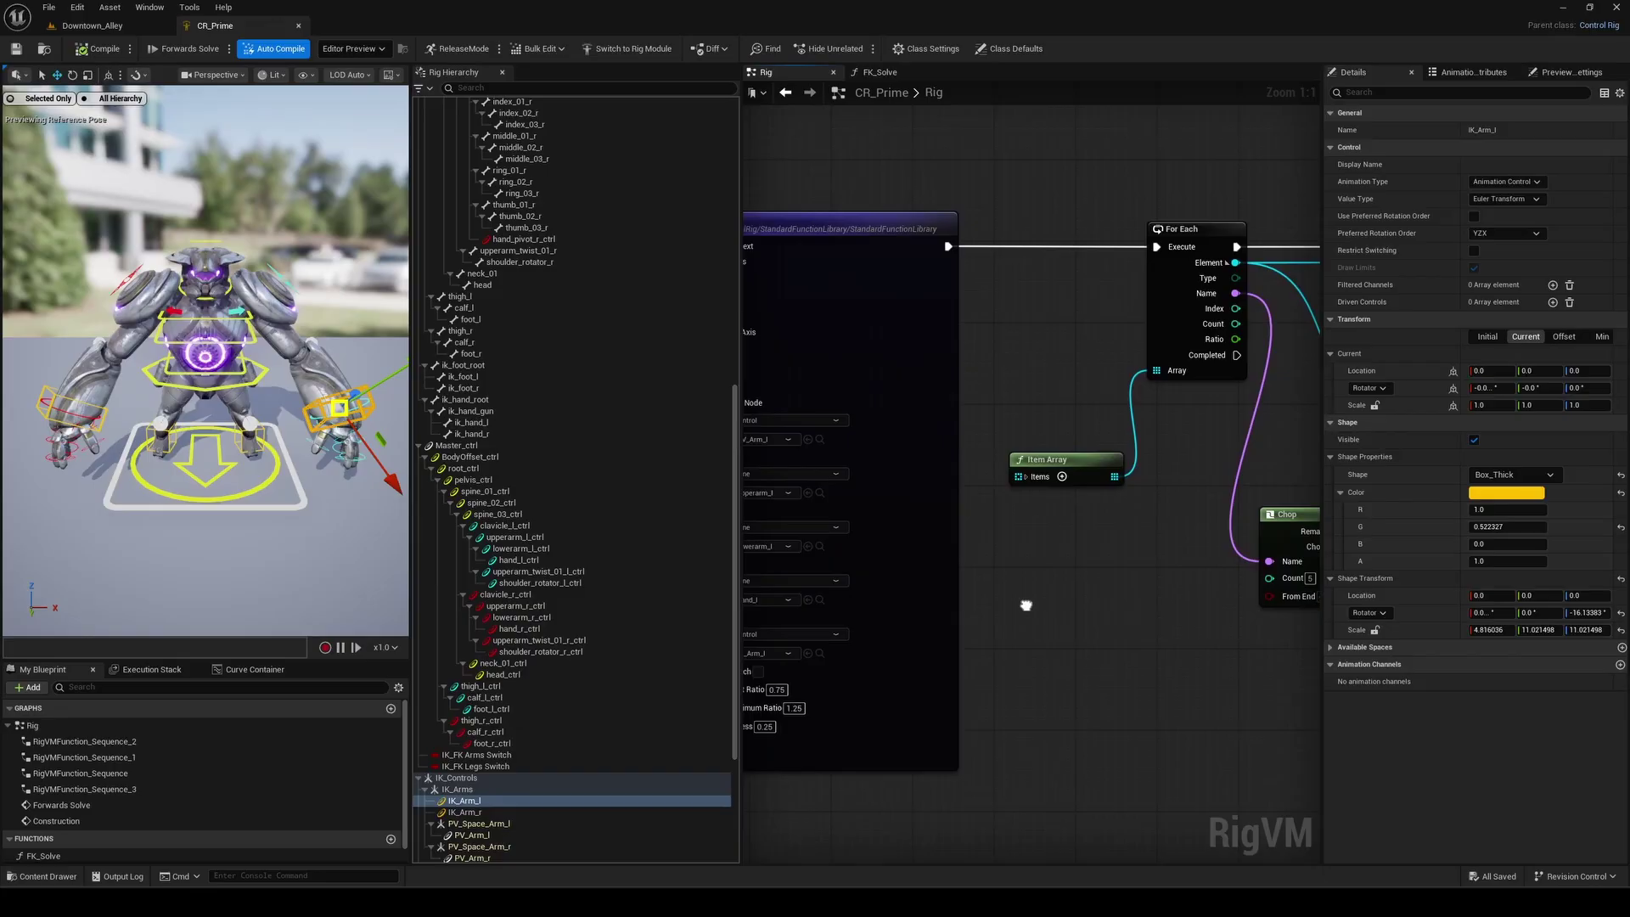
Step: Add IKThreeBone v2, IKTwoBone and Basic IK nodes to an empty area of the CR_Prime rig graph
right_click_drag(1025, 606, 1212, 571)
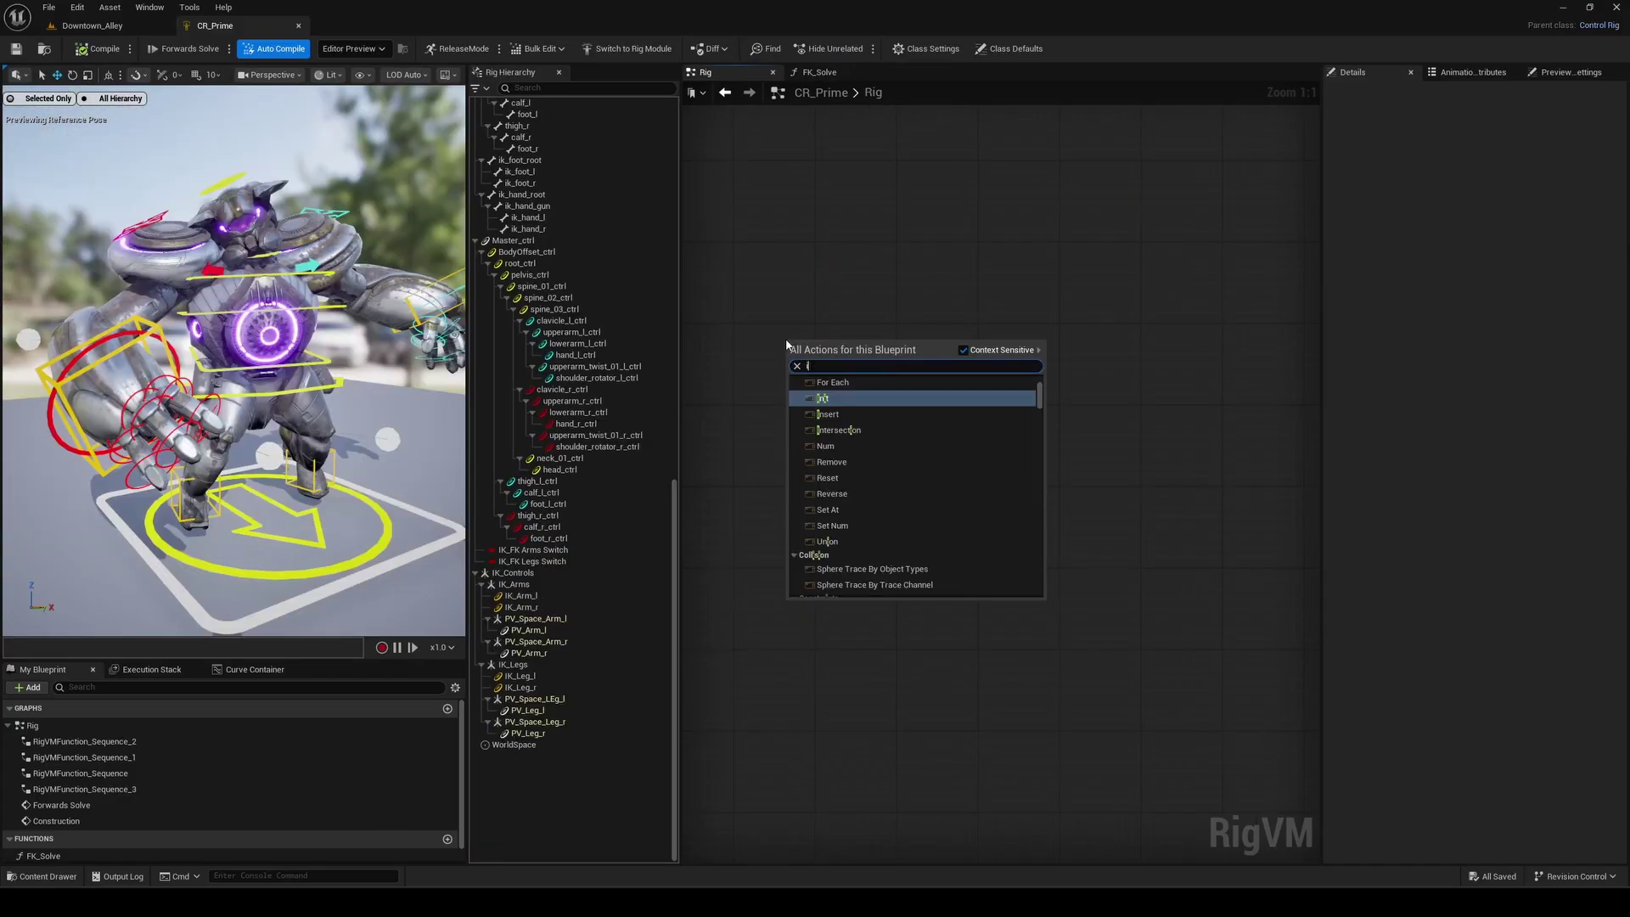
type("threebone")
key("Return")
right_click(1026, 351)
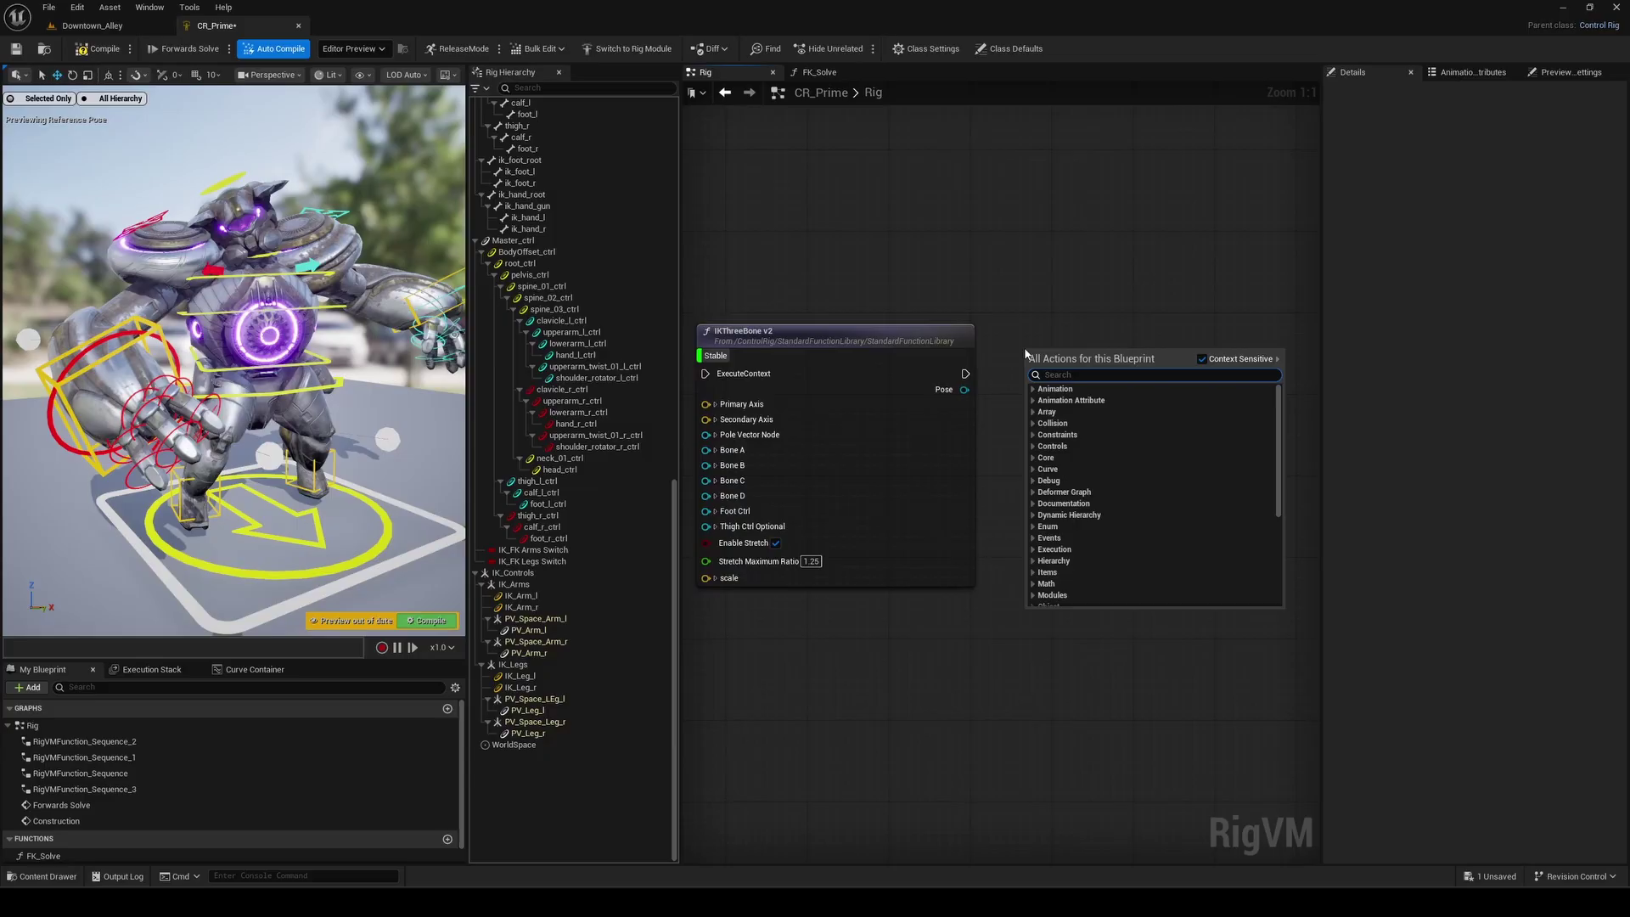
type("twobone")
left_click(1095, 440)
left_click_drag(1067, 354, 1047, 334)
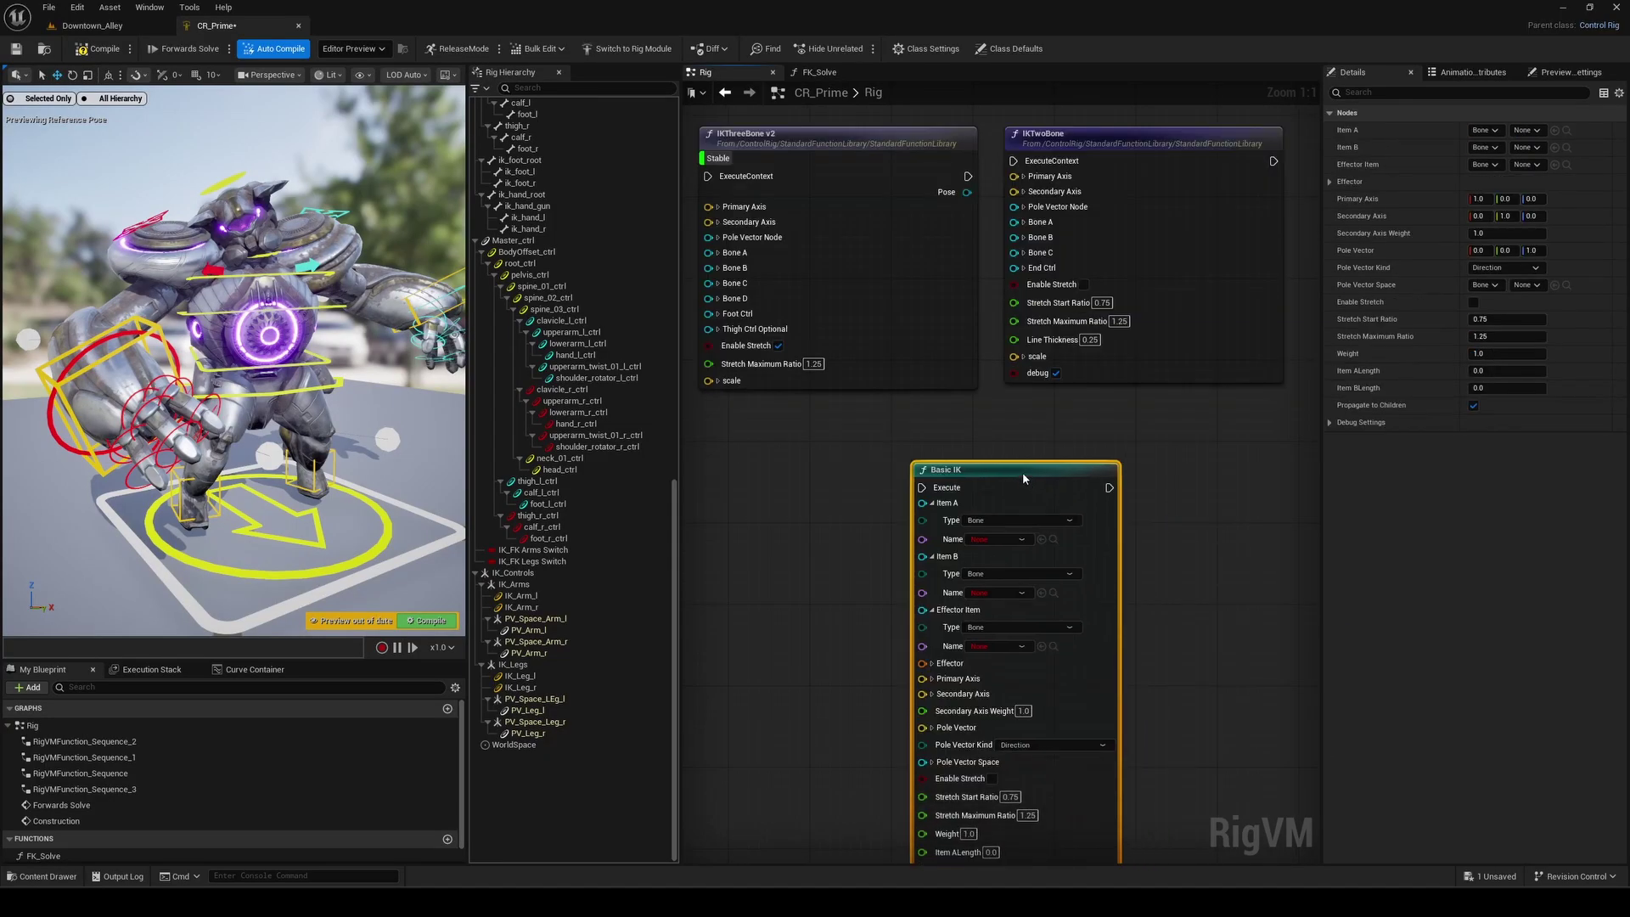
left_click_drag(1022, 472, 1007, 421)
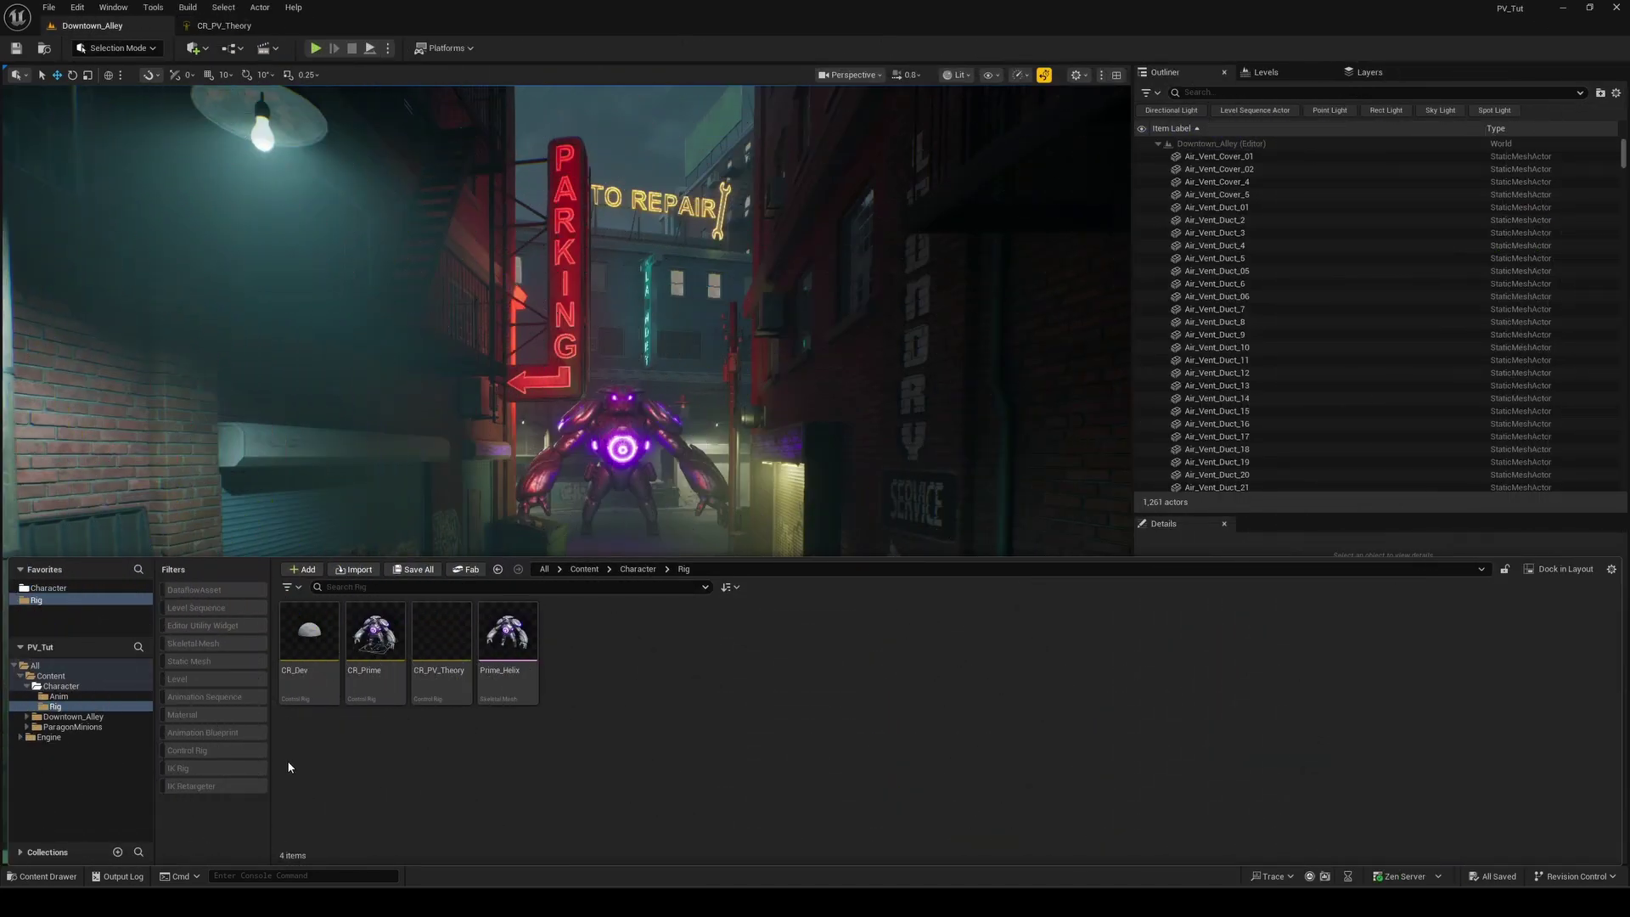
Step: Browse the new-asset options in the Content/Character/Rig folder for creating a Control Rig
right_click(289, 767)
mouse_move(406, 482)
mouse_move(586, 708)
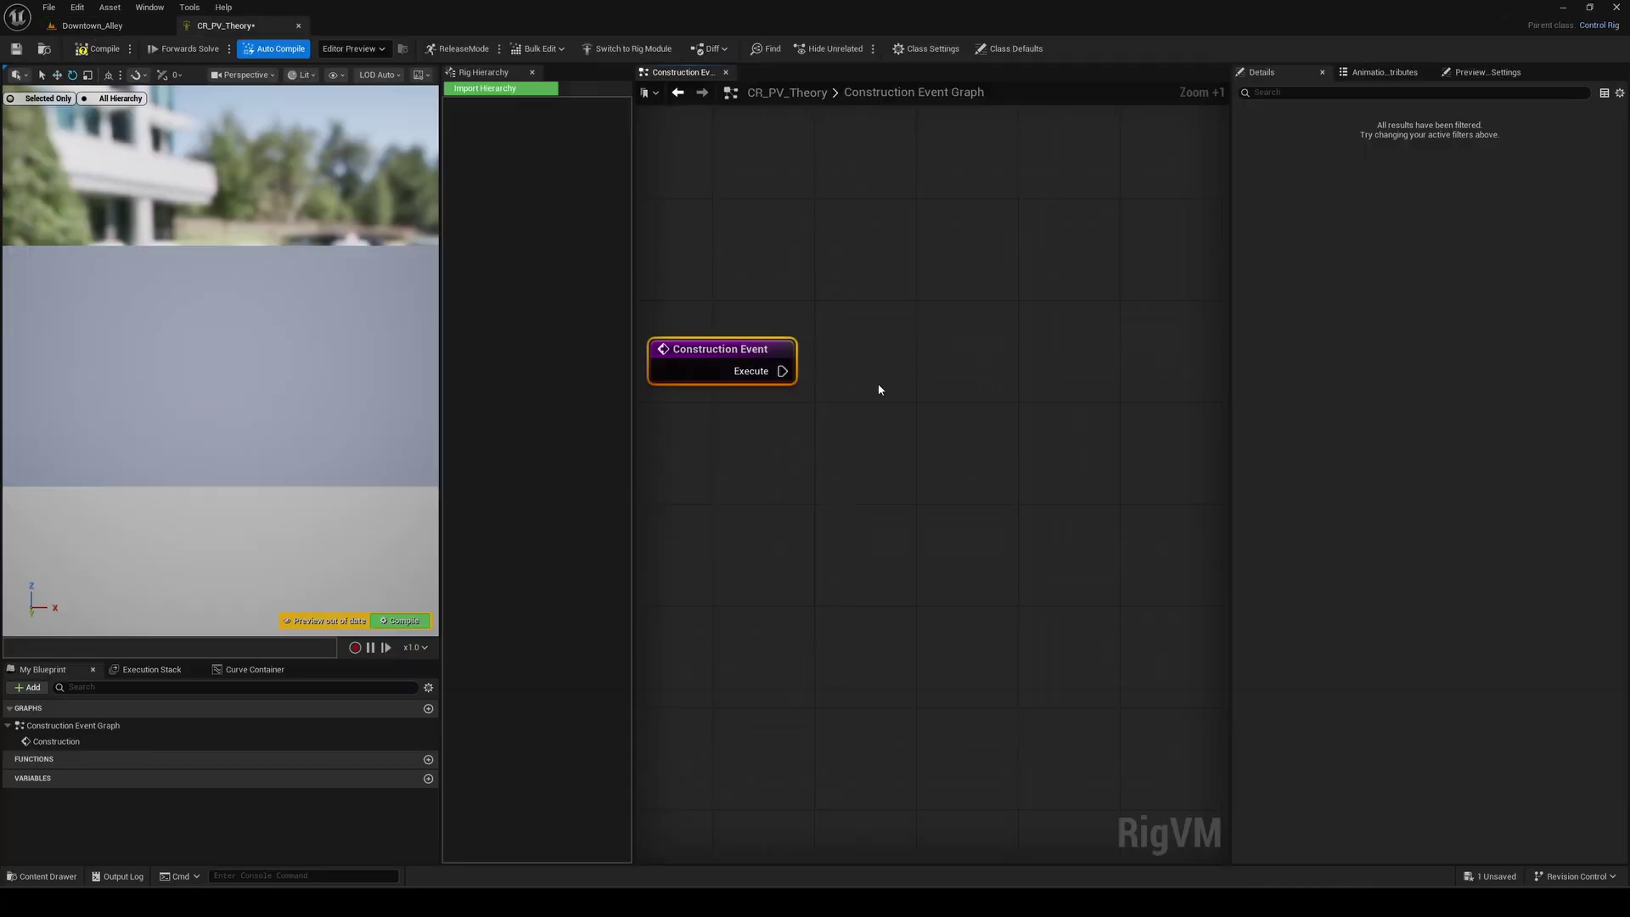
Step: Add a Spawn Transform Control node named C and connect it to the Construction Event
right_click(877, 384)
type("spawn")
key("Return")
left_click(965, 431)
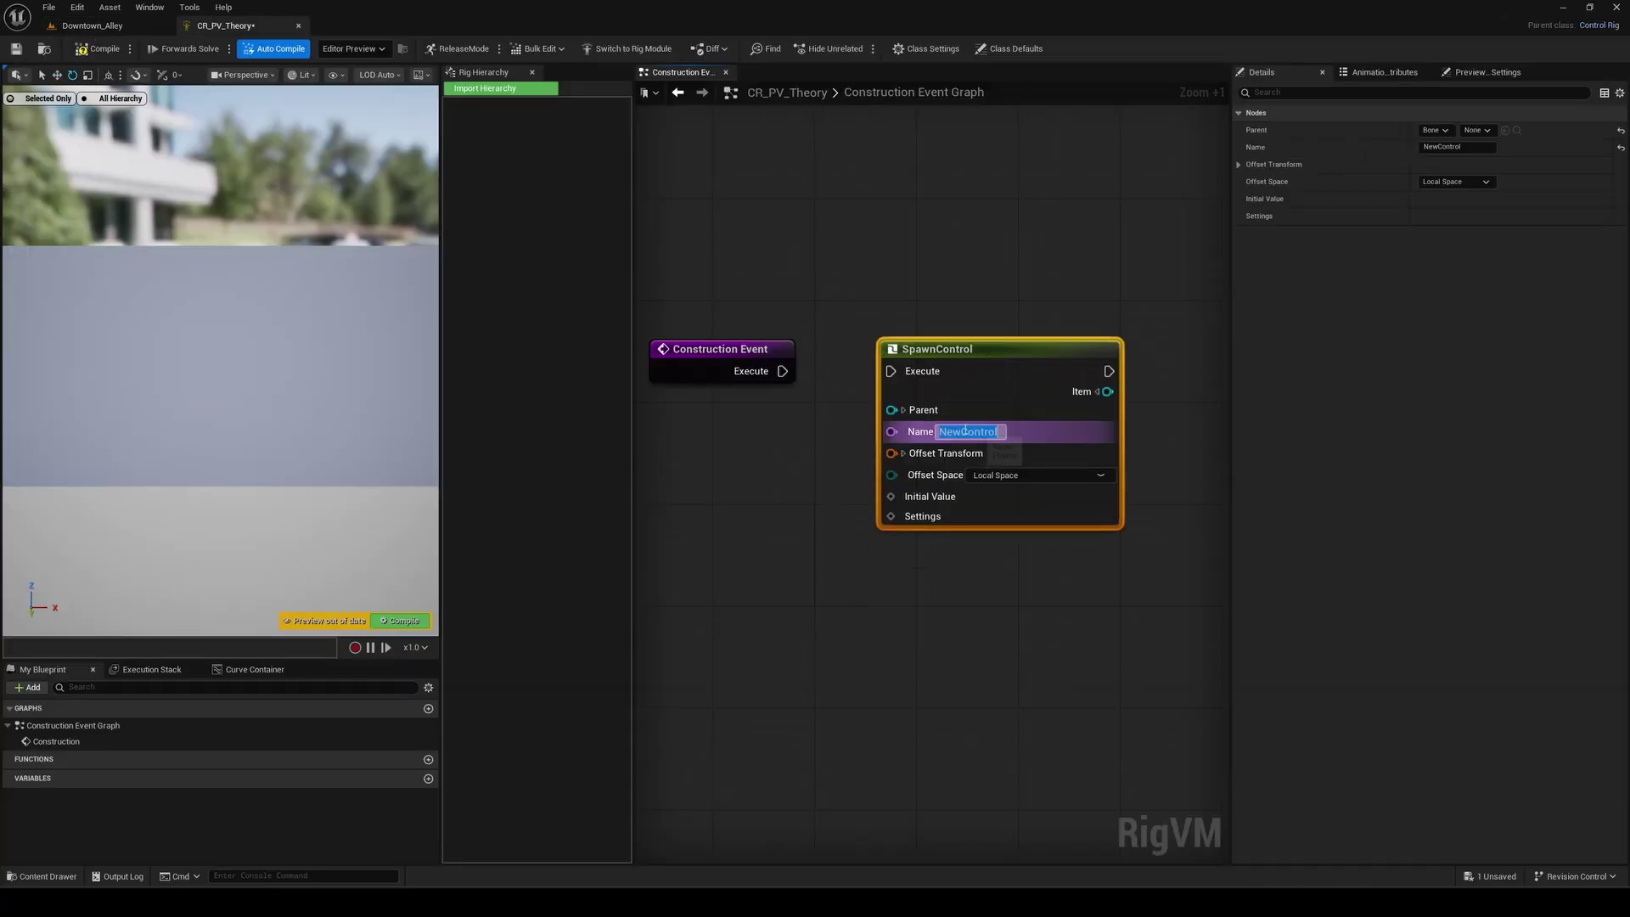
left_click(928, 494)
left_click(977, 625)
left_click_drag(782, 371, 891, 371)
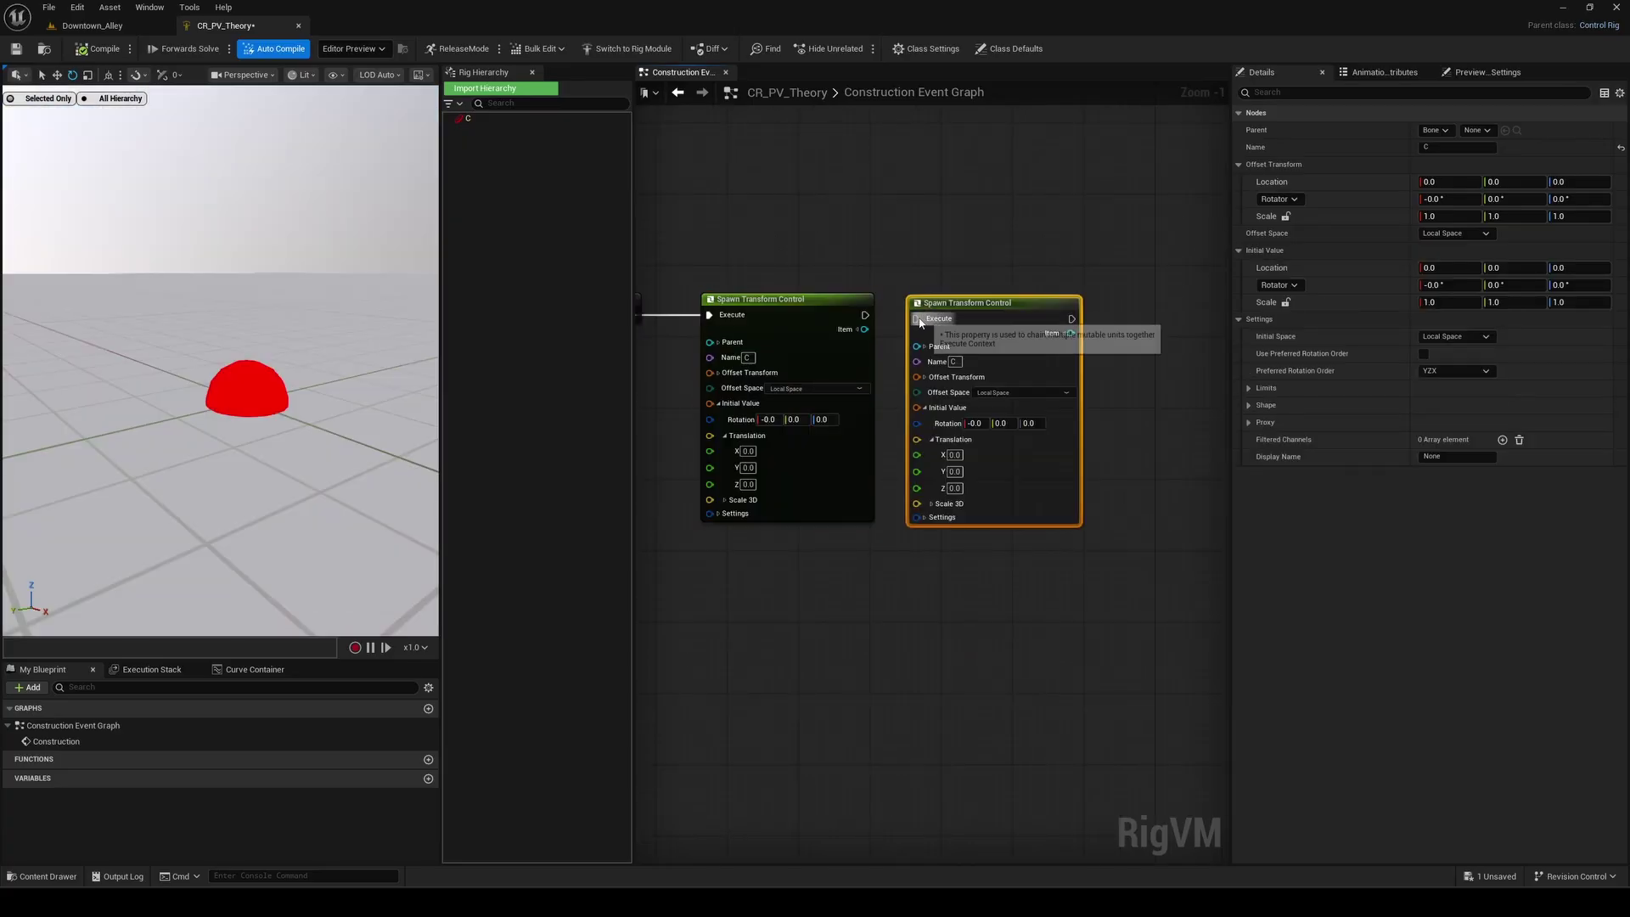
Step: Chain and align two more spawn nodes after C, named B with Z translation 25 and A with Z translation 50
left_click(954, 361)
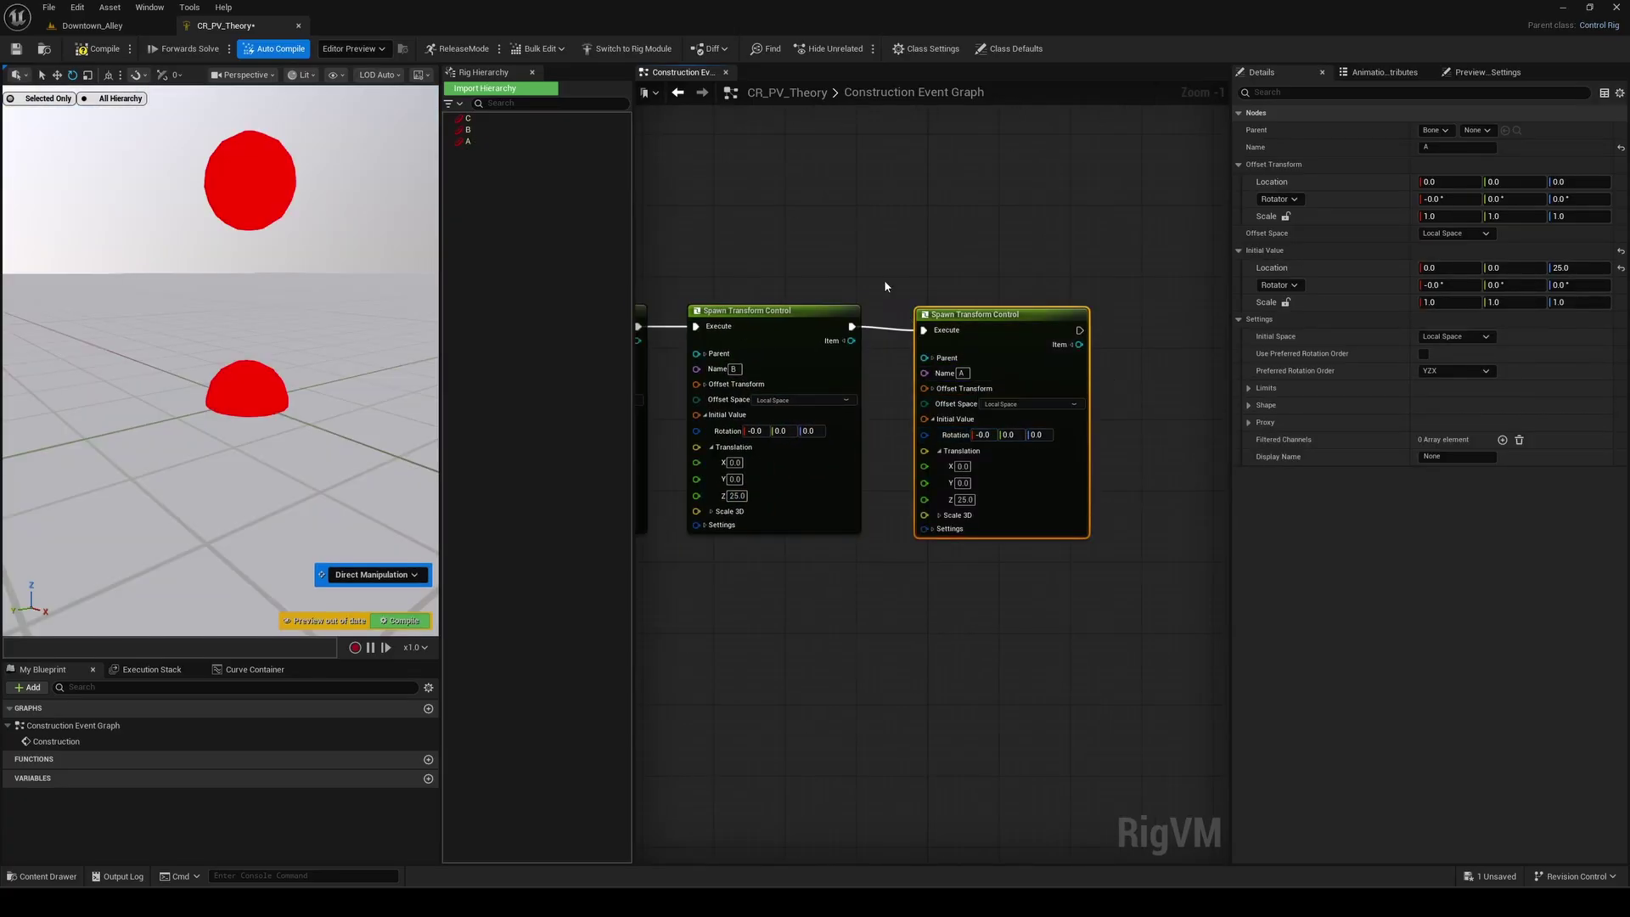
left_click(815, 312, "shift")
key("shift+w")
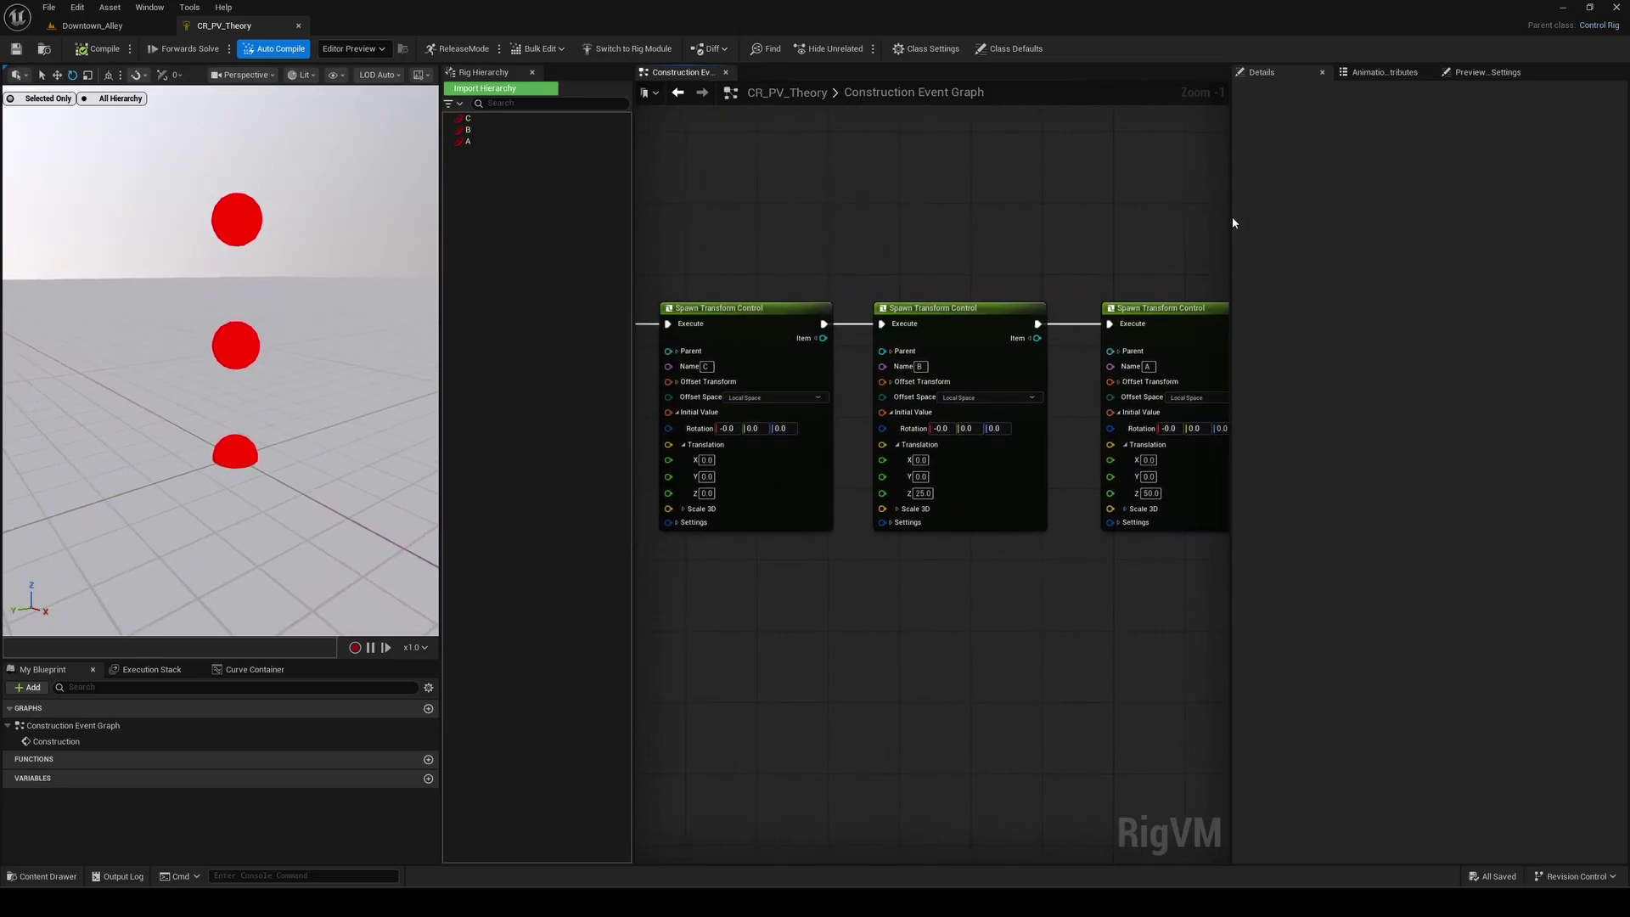
Step: Widen the node graph area and add a Forwards Solve event below the construction chain
left_click_drag(1232, 221, 1275, 221)
left_click_drag(440, 251, 401, 251)
scroll(658, 220, "down", 1)
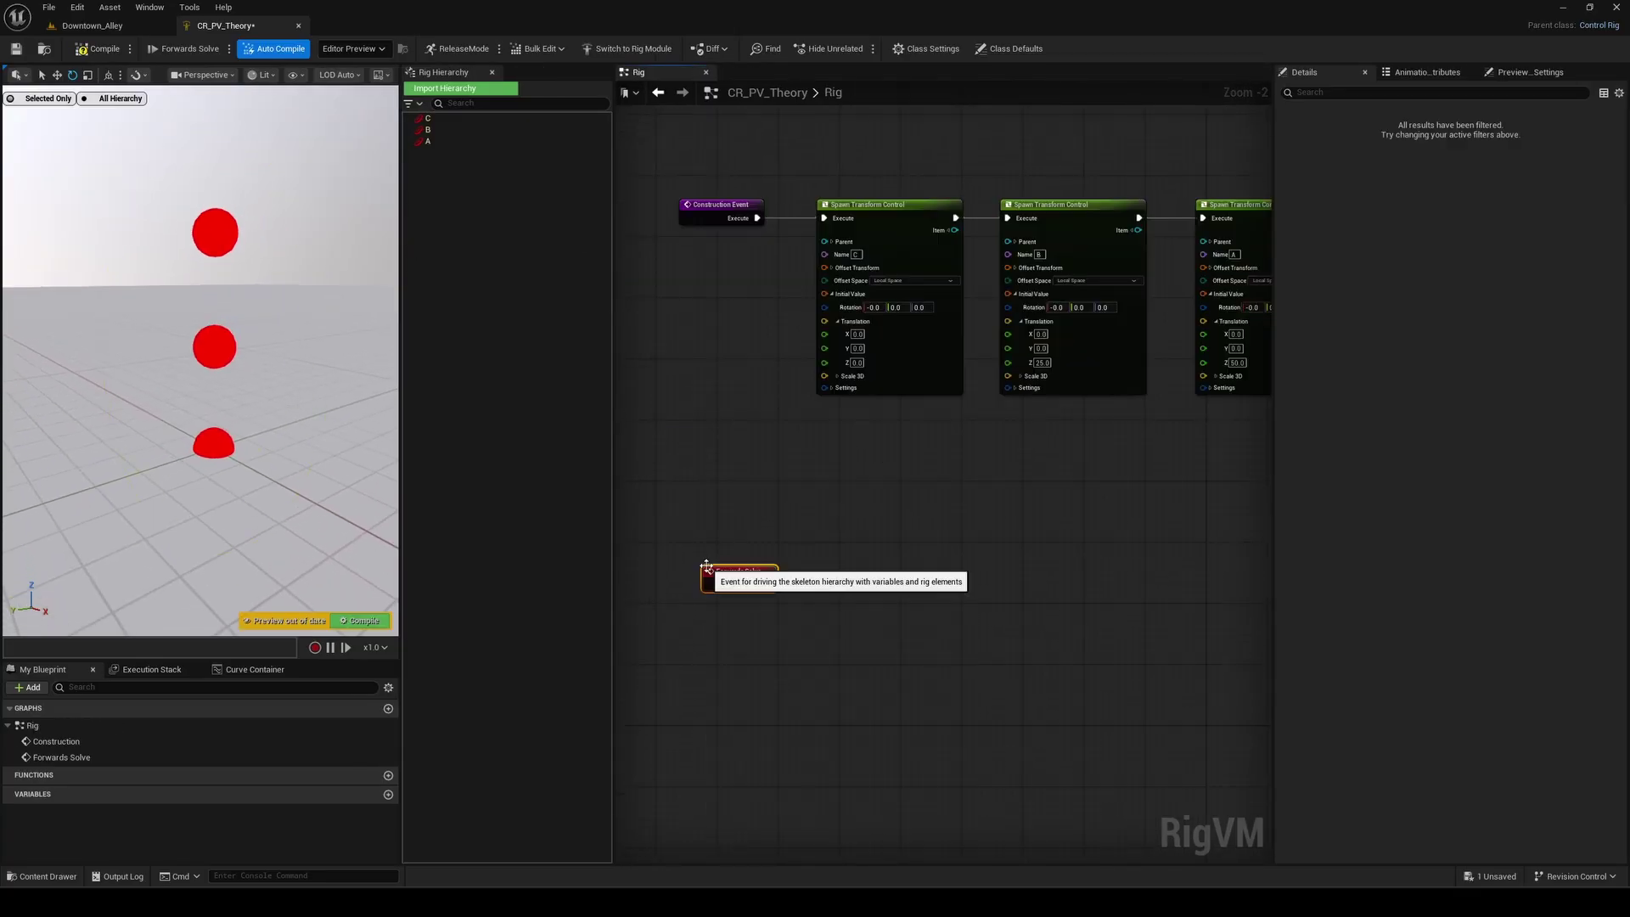
Step: Add a Basic IK node beside the Forwards Solve event, leaving space between them
scroll(859, 574, "up", 2)
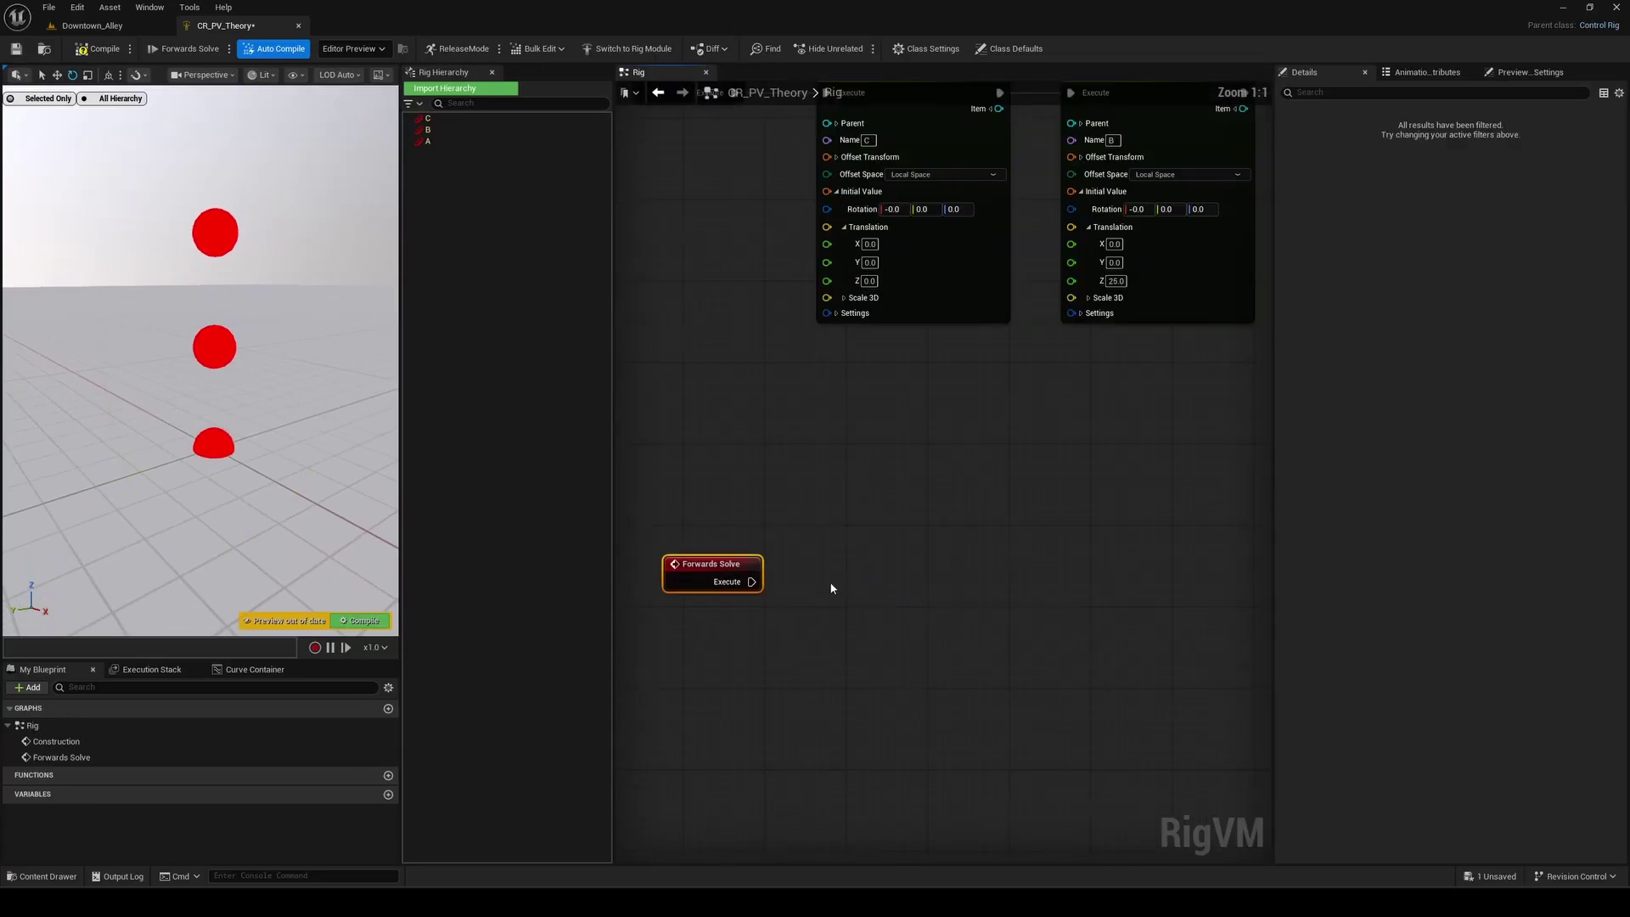
right_click_drag(858, 574, 853, 437)
right_click(807, 422)
type("Basic")
left_click(851, 486)
left_click(428, 141)
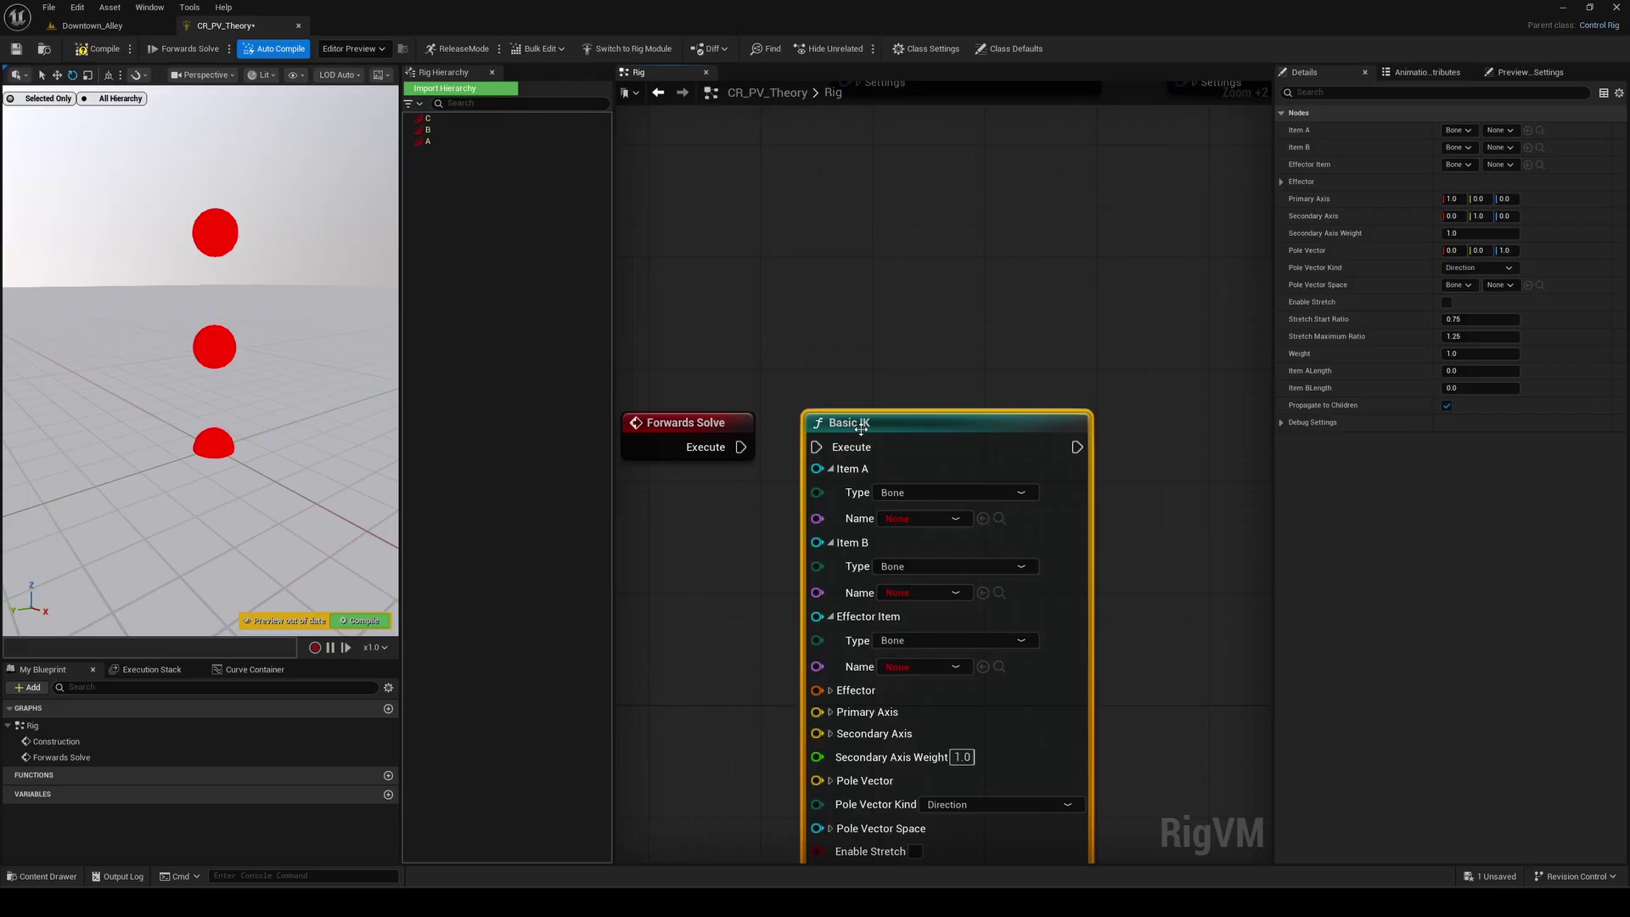
left_click_drag(849, 416, 976, 414)
Step: Assign control A as Item A, control B as Item B and control C as the Effector Item of Basic IK
right_click_drag(1132, 543, 980, 316)
left_click_drag(428, 141, 891, 291)
left_click(427, 129)
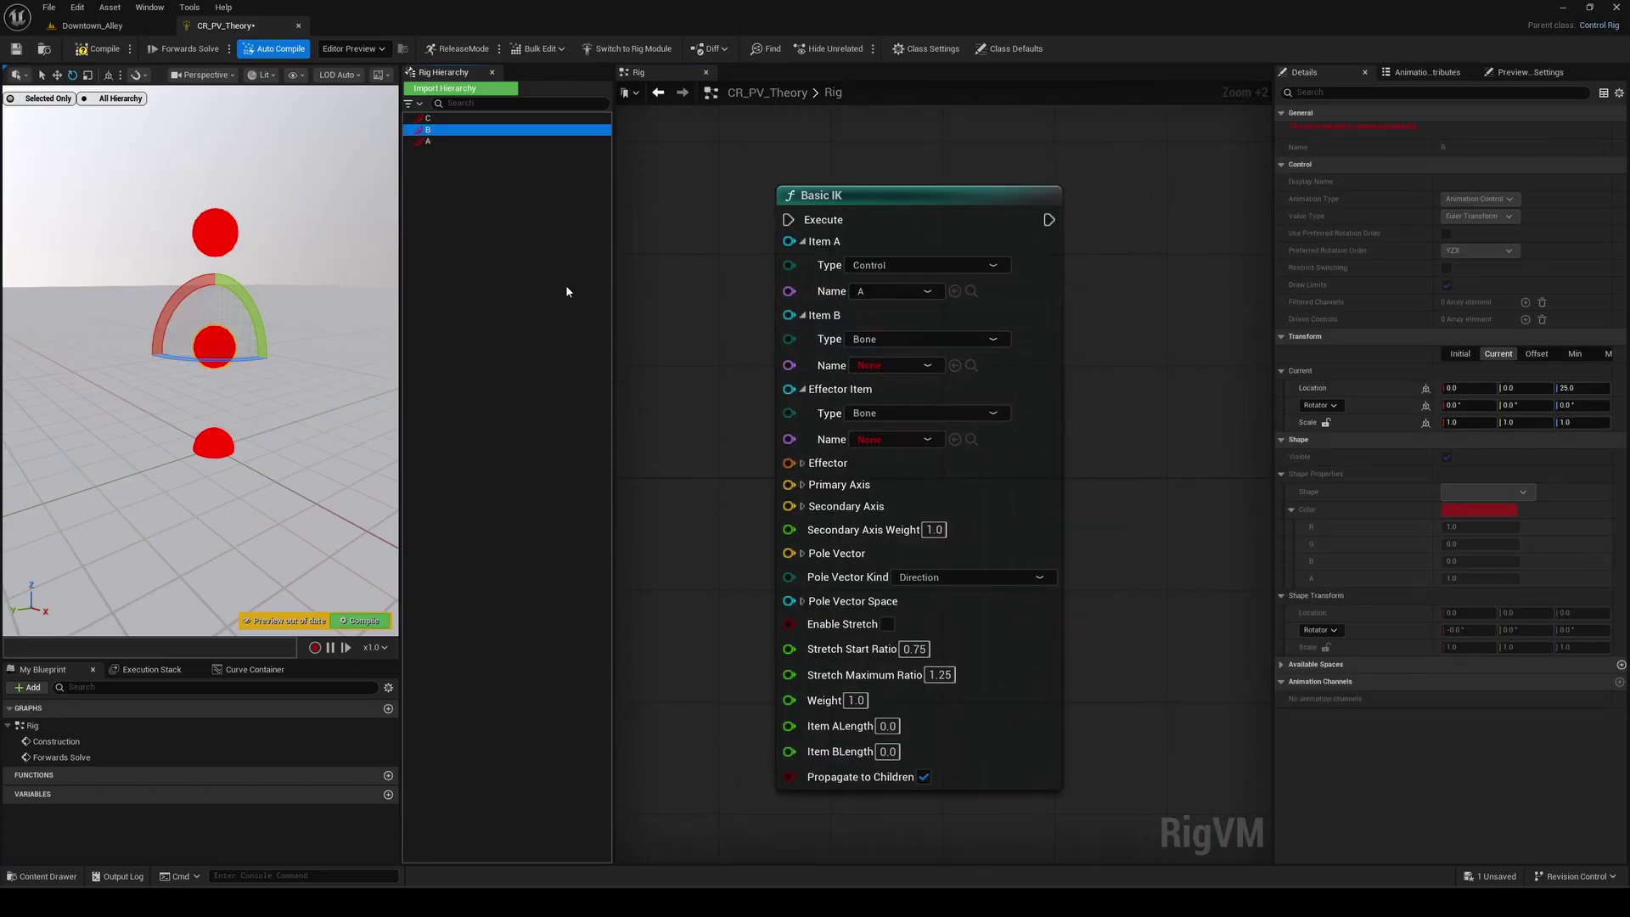
left_click(452, 119)
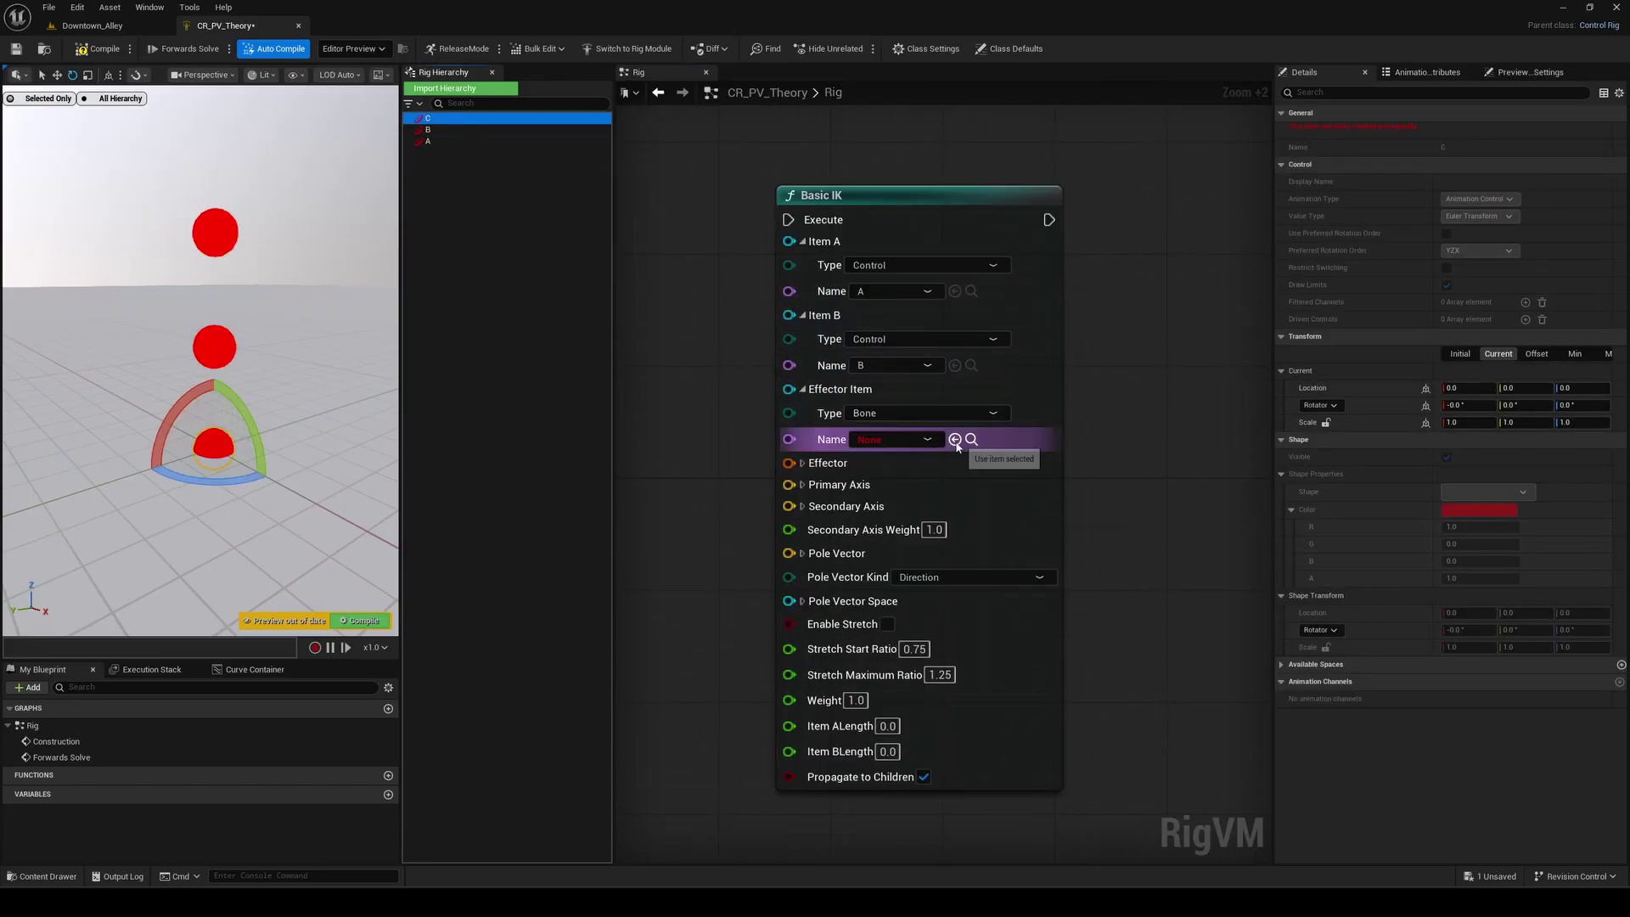
right_click_drag(711, 247, 717, 198)
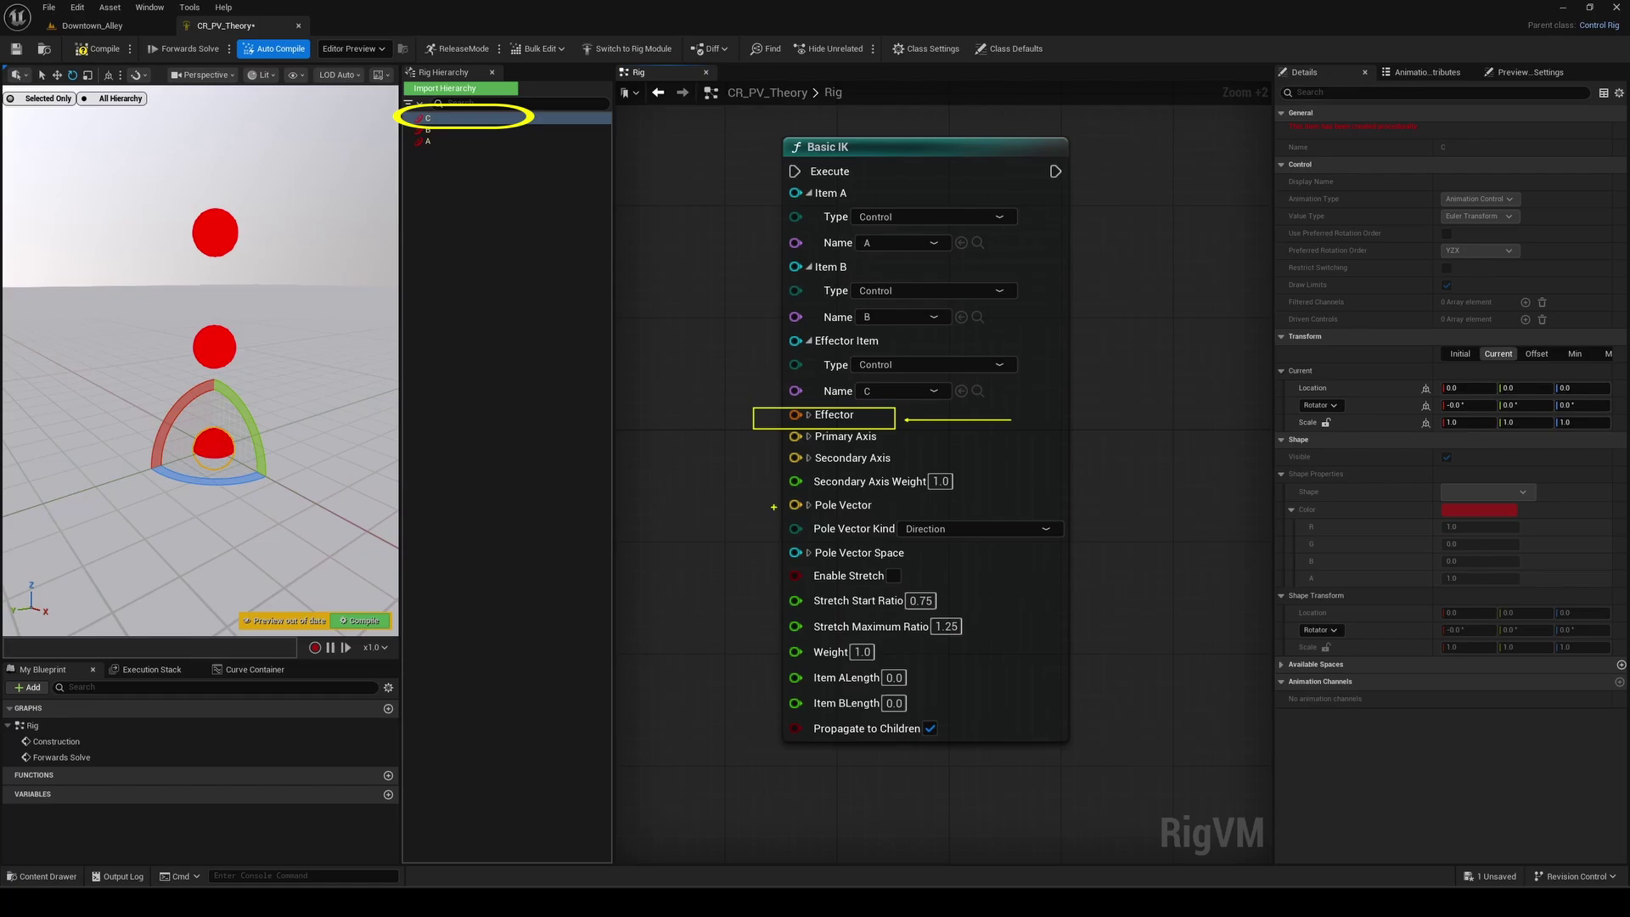
Step: Add a Get Transform node for control C, connect it to the Basic IK Effector input and straighten the connection
left_click_drag(460, 129, 645, 408)
left_click(684, 429)
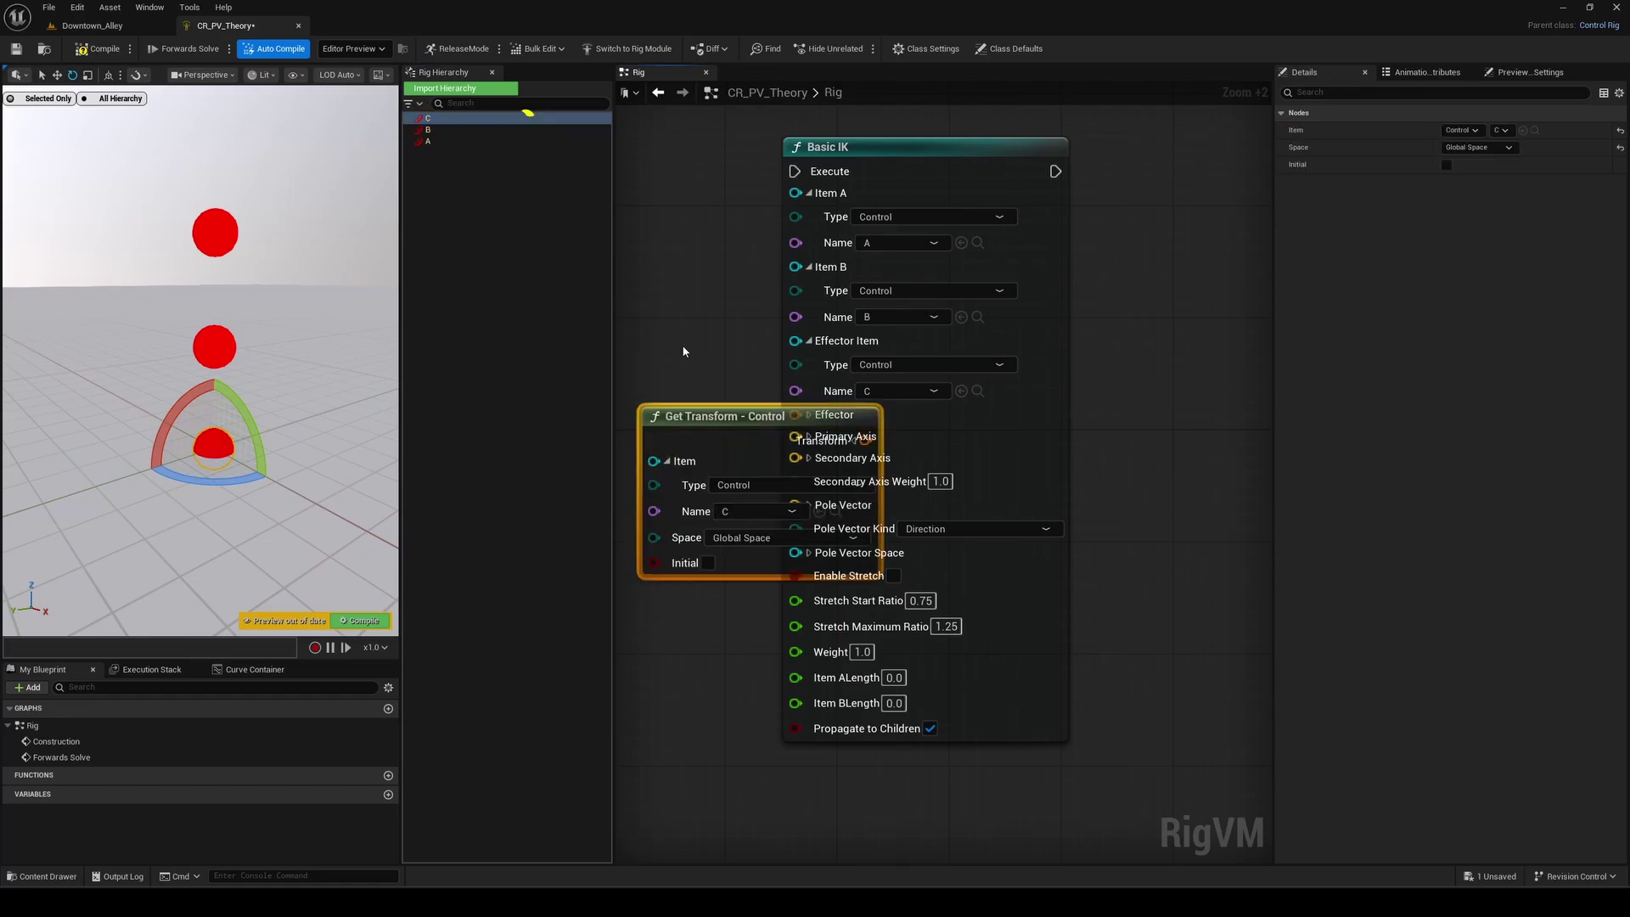
right_click_drag(764, 510, 947, 473)
left_click_drag(738, 388, 696, 387)
left_click_drag(839, 412, 971, 387)
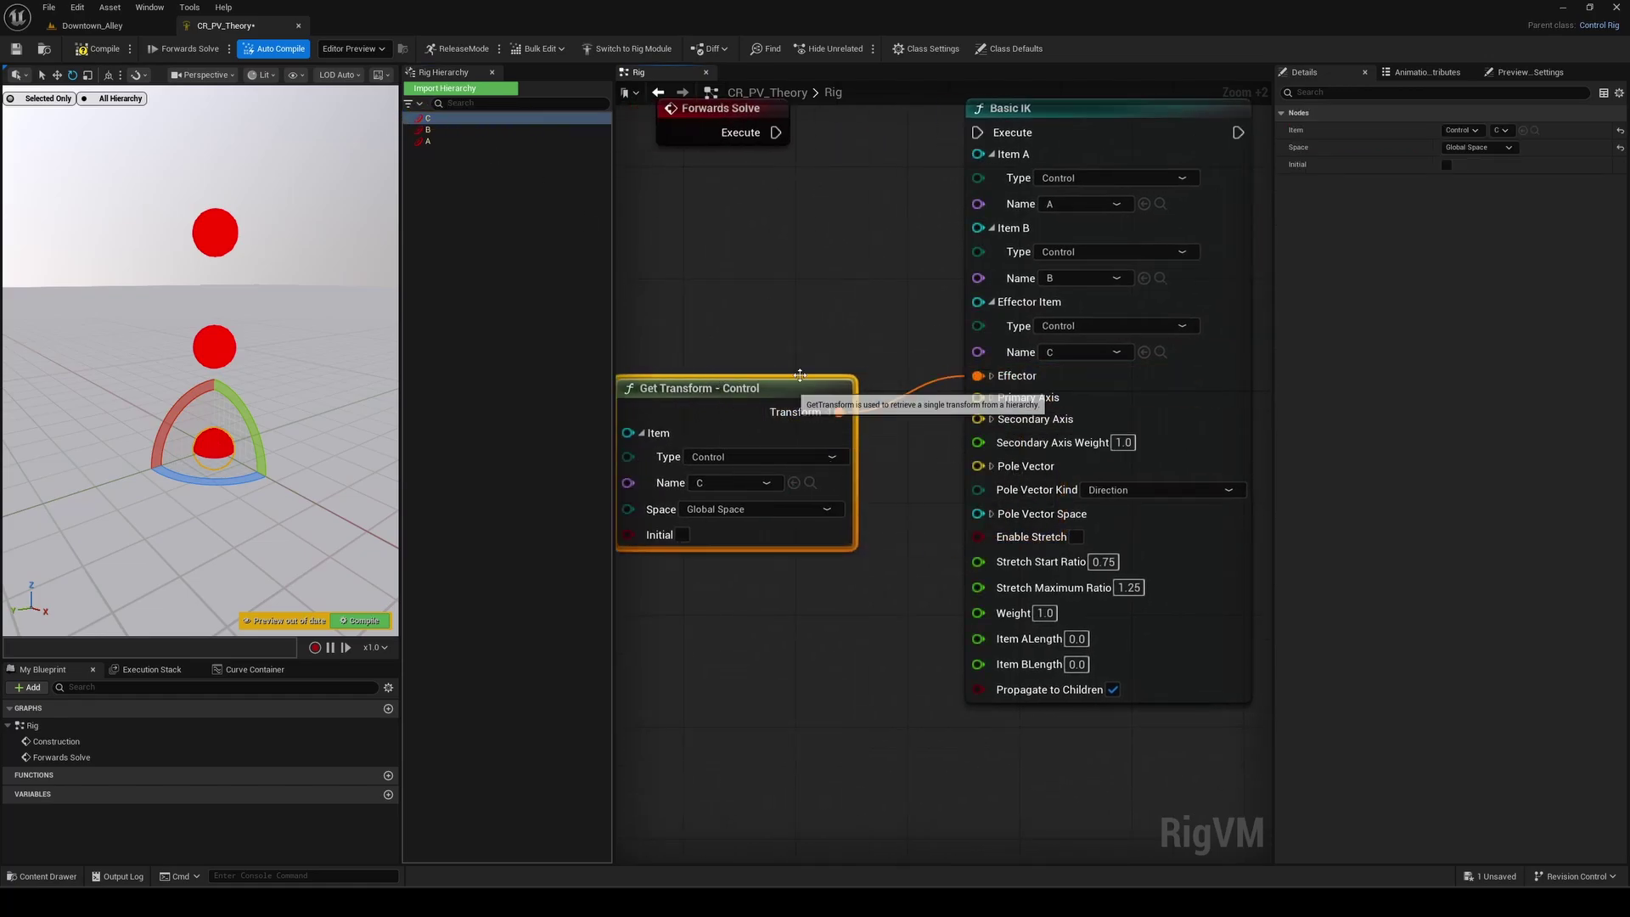
key("q")
Step: Insert a Sequence node between the Construction Event and the first spawn node
right_click_drag(896, 532, 788, 425)
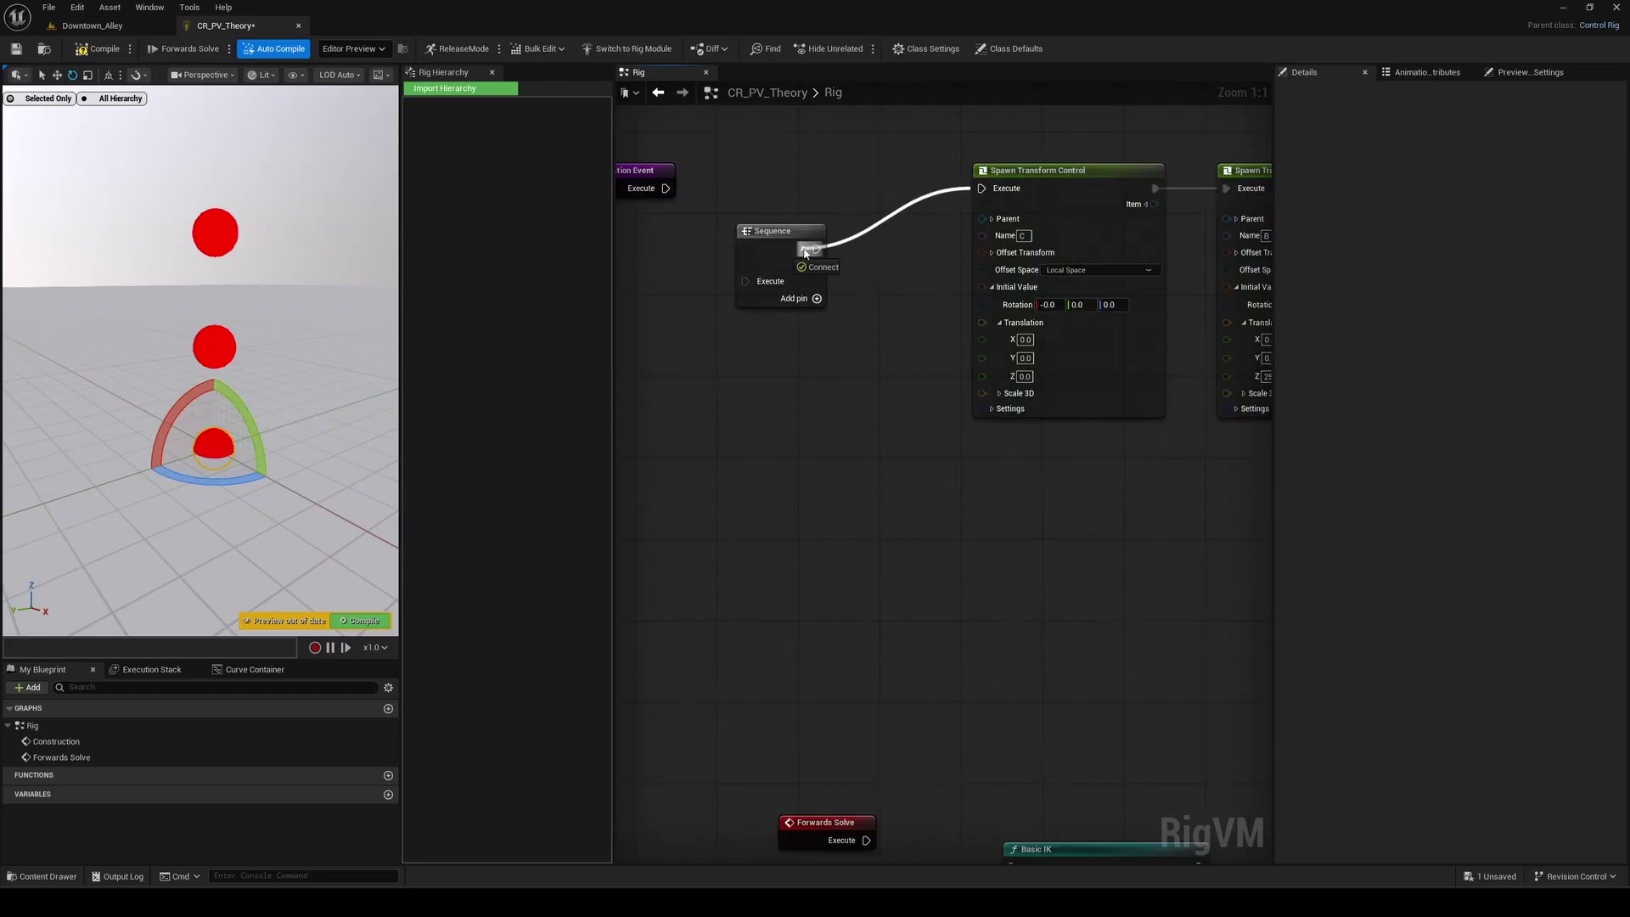
left_click_drag(665, 189, 739, 169)
Step: Duplicate the spawn node of control C below the chain and name the copy PV
left_click(1055, 197)
key("ctrl+c")
right_click_drag(1002, 479, 882, 282)
key("ctrl+v")
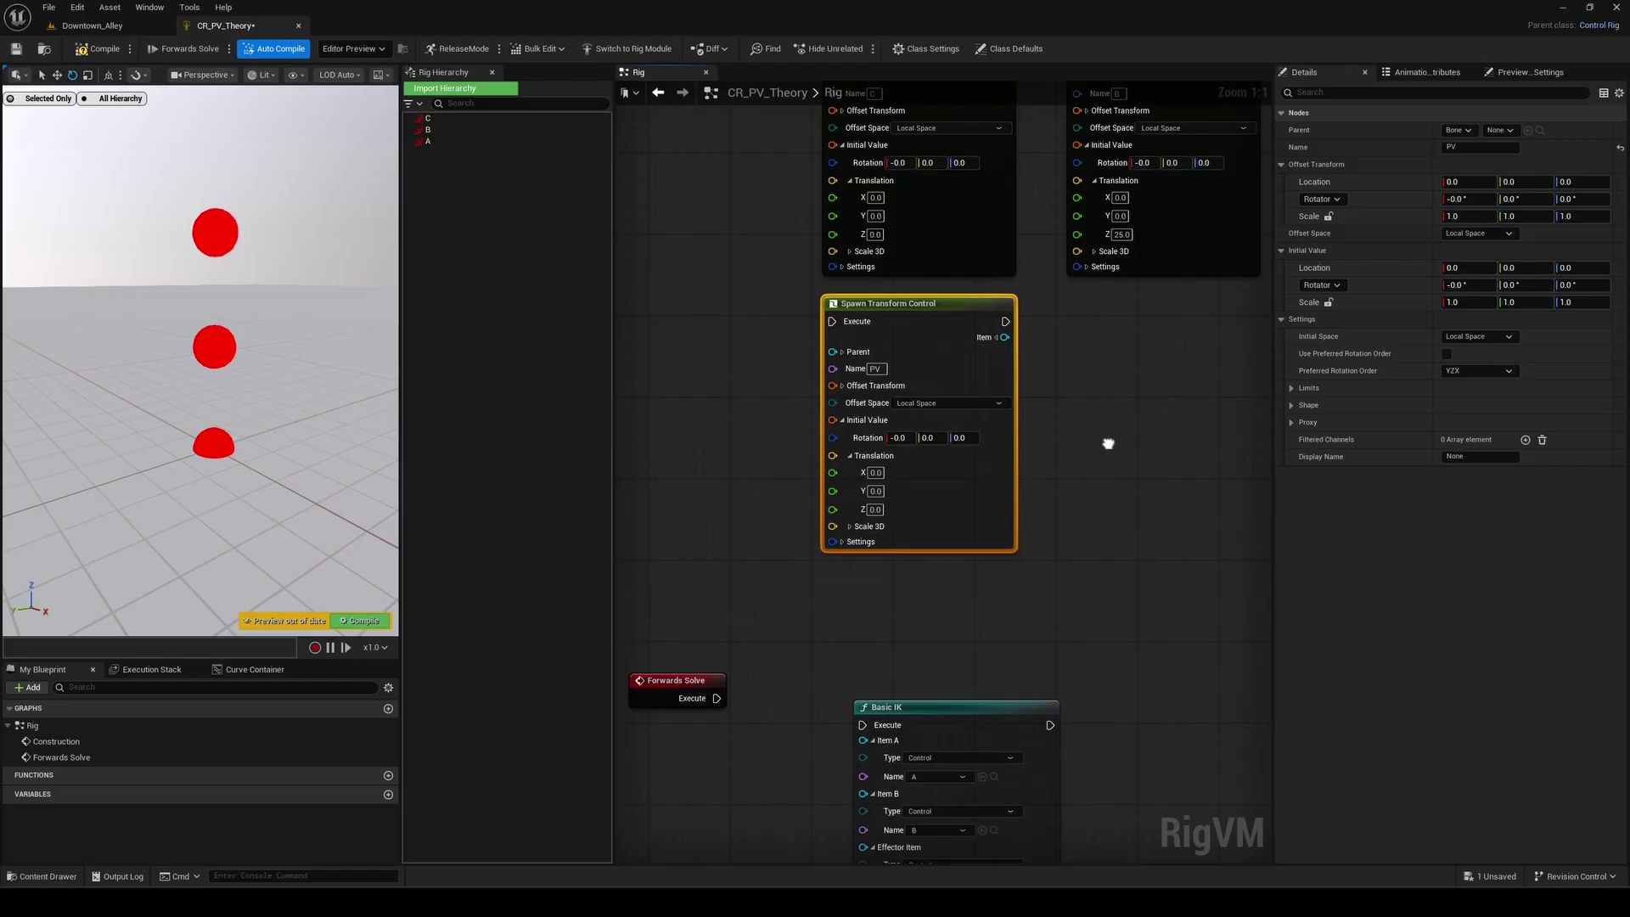
Step: Set PV's initial translation to Y 15 and Z 25 and connect its spawn node to the Sequence's B output
scroll(1109, 443, "up", 1)
right_click_drag(702, 235, 745, 273)
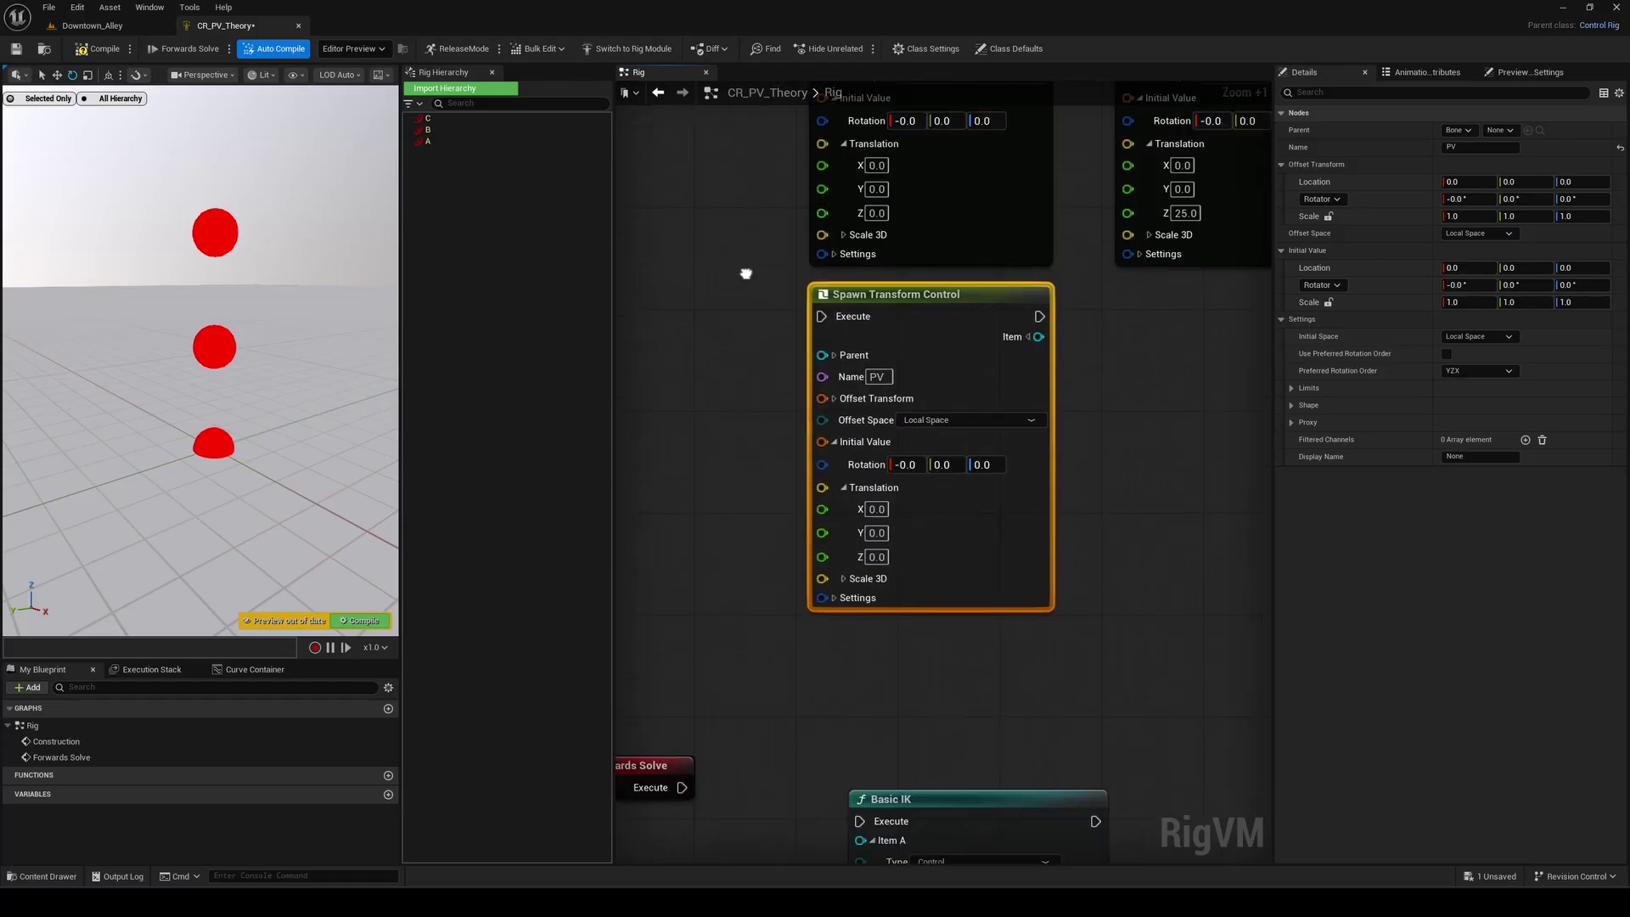
left_click(876, 557)
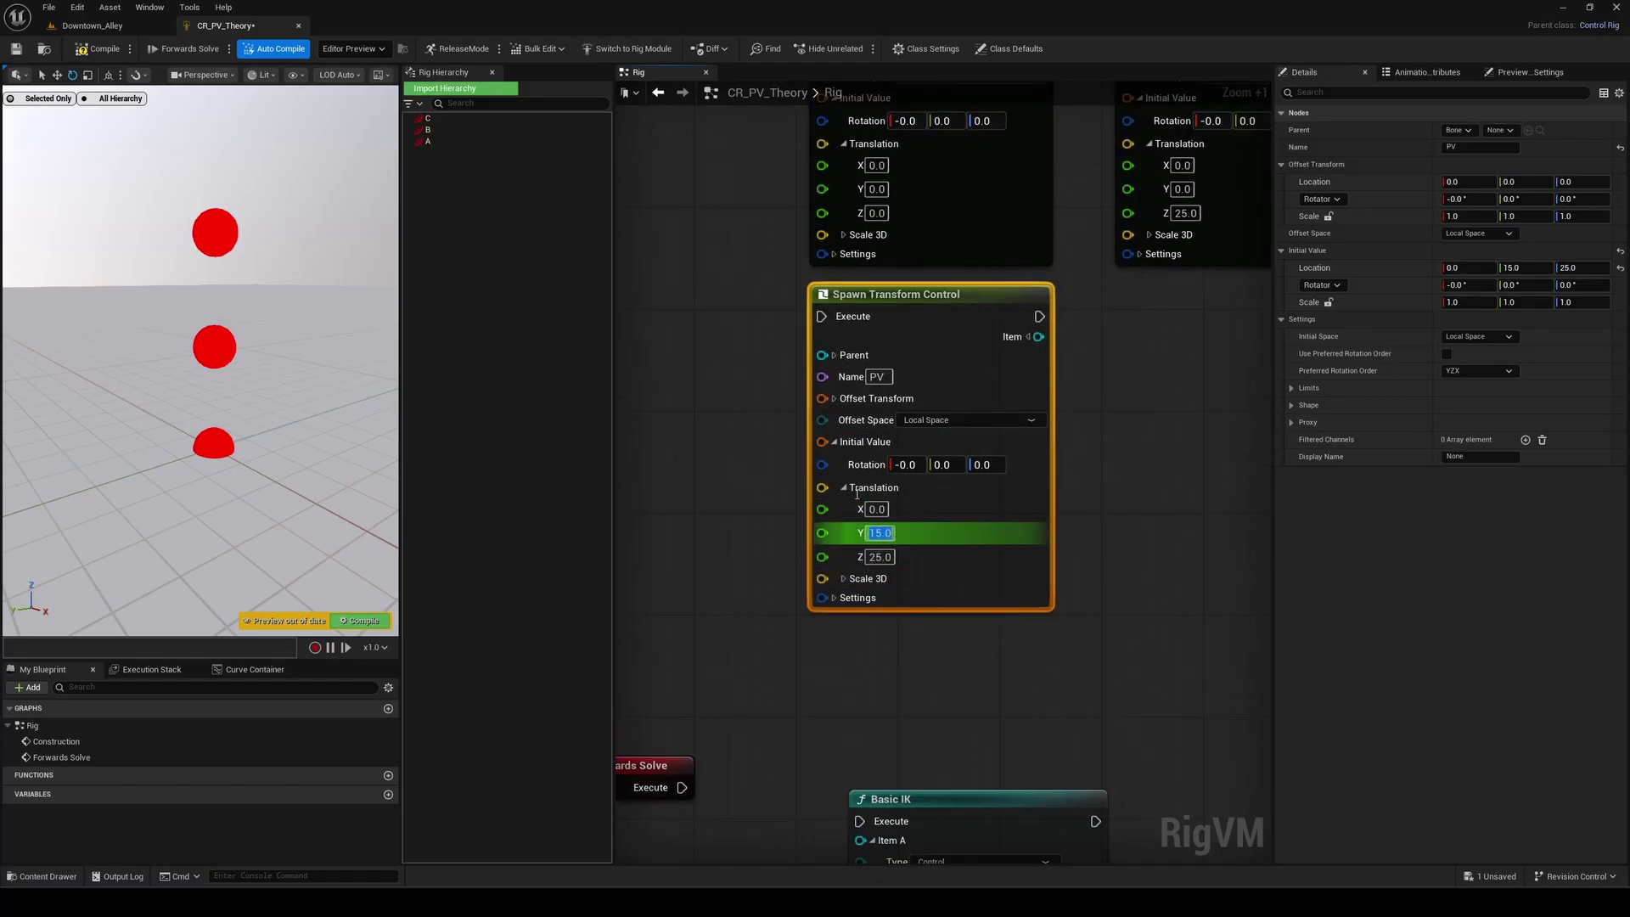
left_click(757, 415)
scroll(758, 415, "down", 1)
left_click_drag(640, 129, 820, 416)
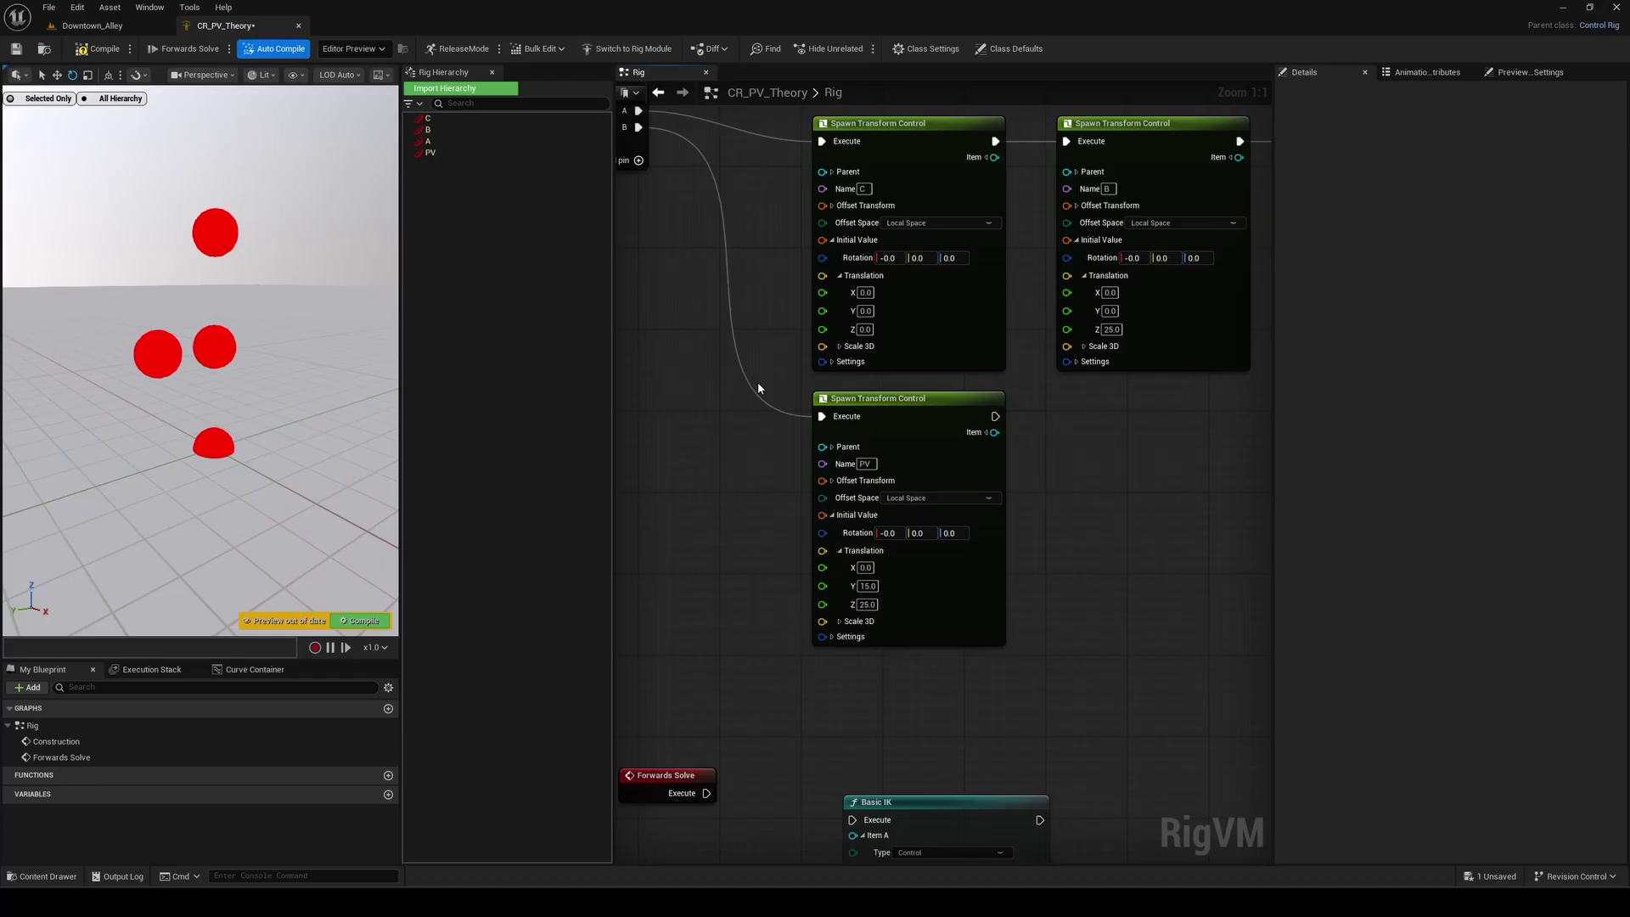
Step: Make the PV control yellow by setting the G value of its shape color to 1.0
scroll(764, 394, "down", 3)
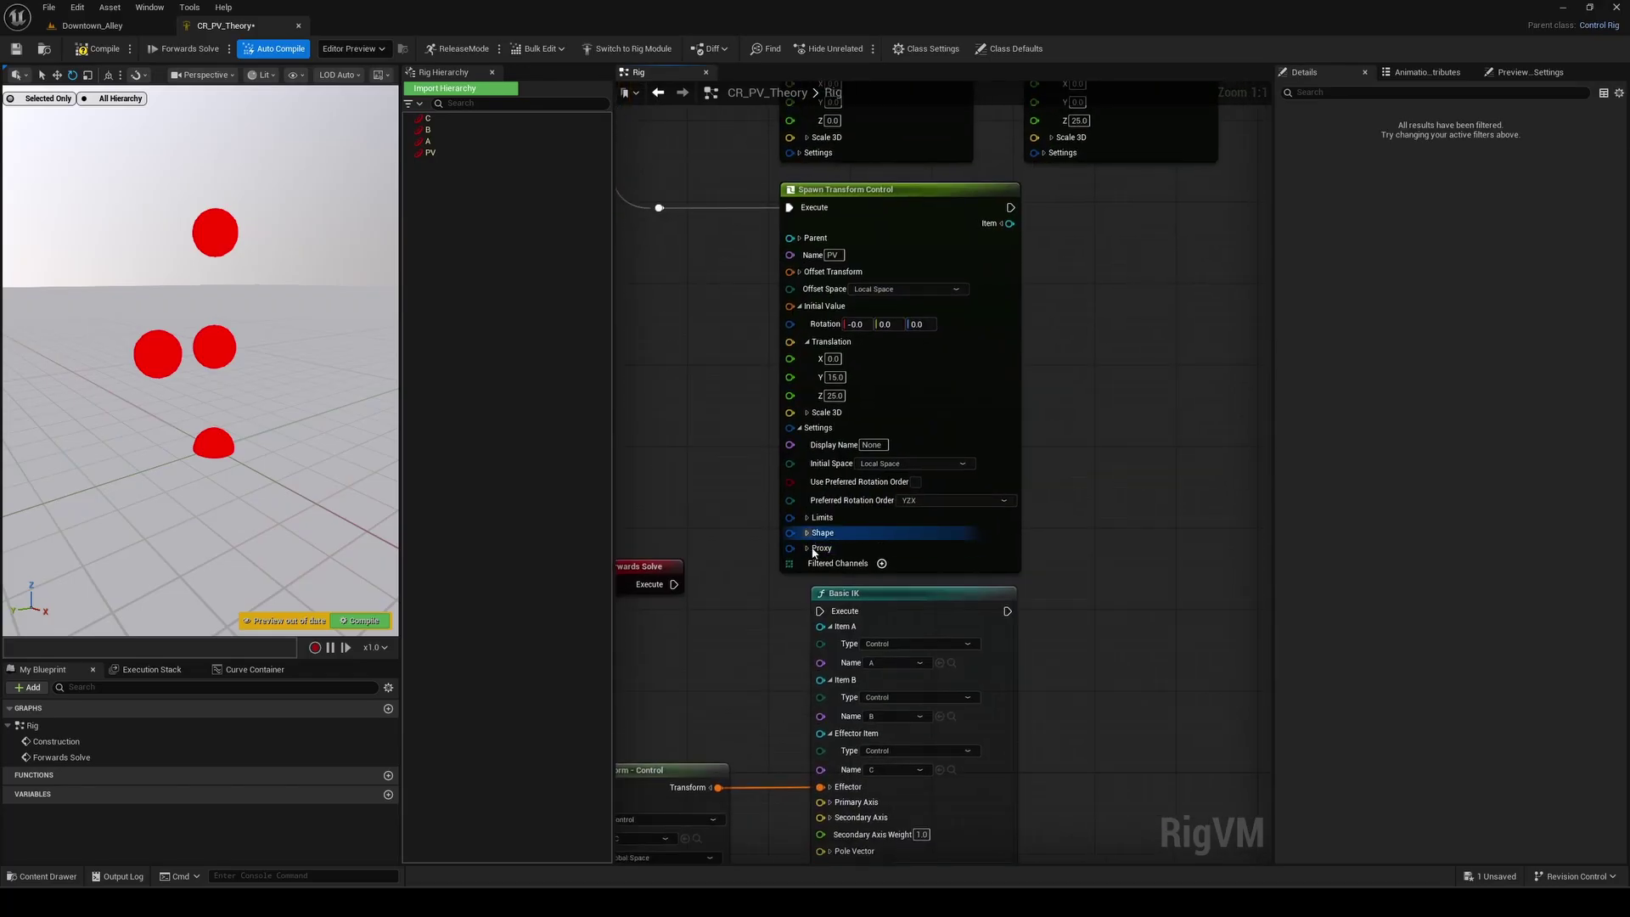
left_click_drag(1010, 726, 695, 372)
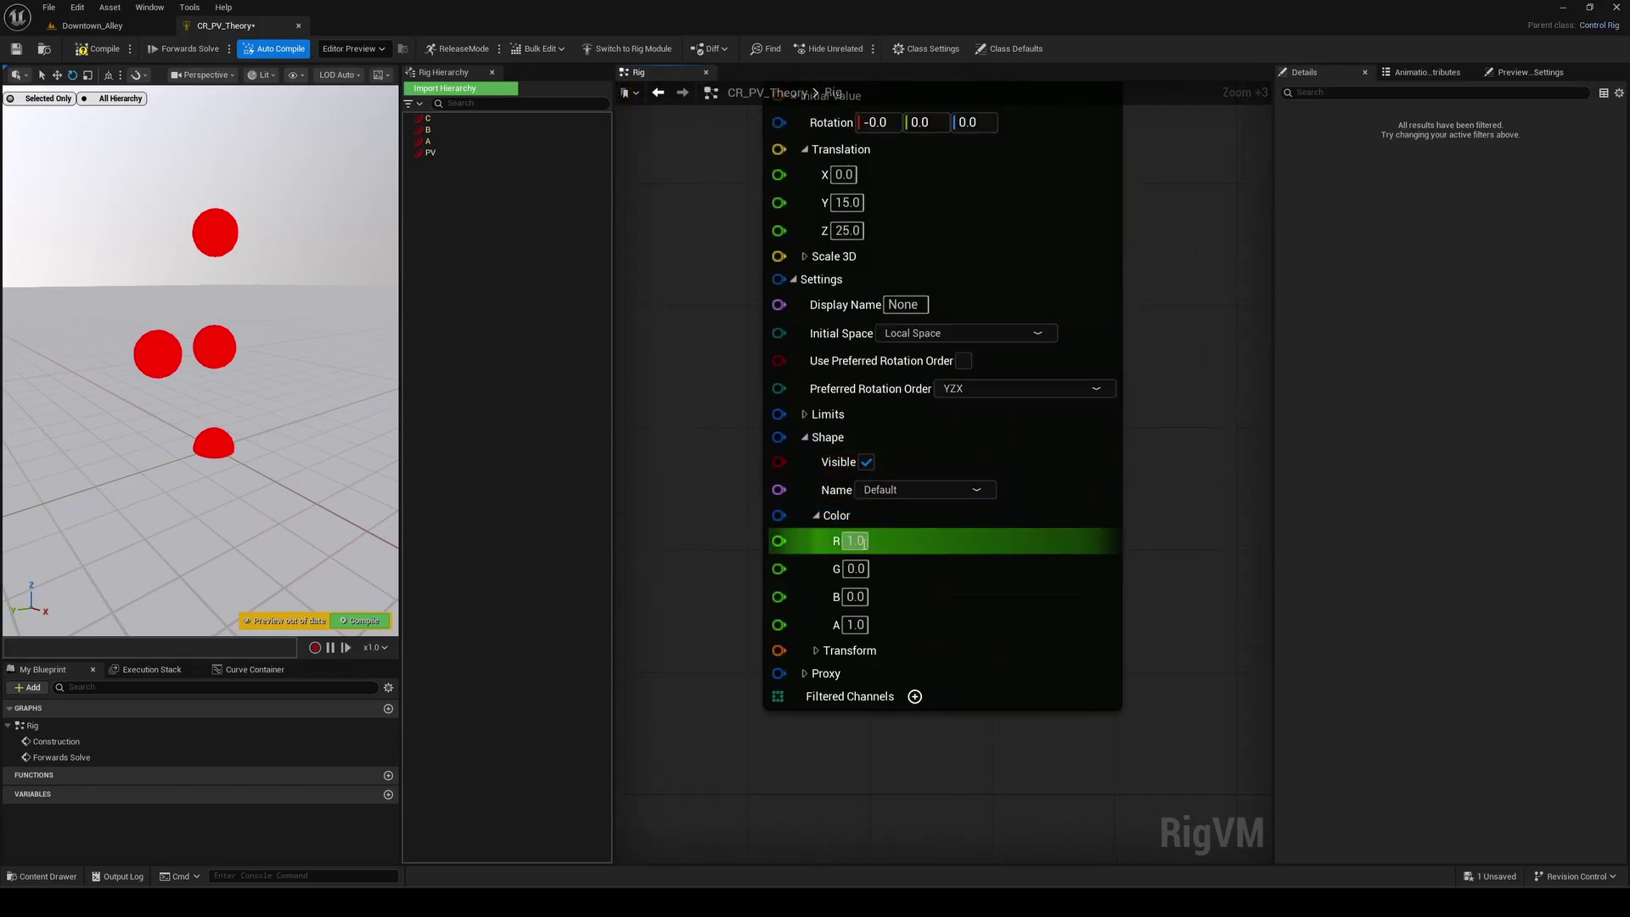
left_click_drag(840, 567, 934, 567)
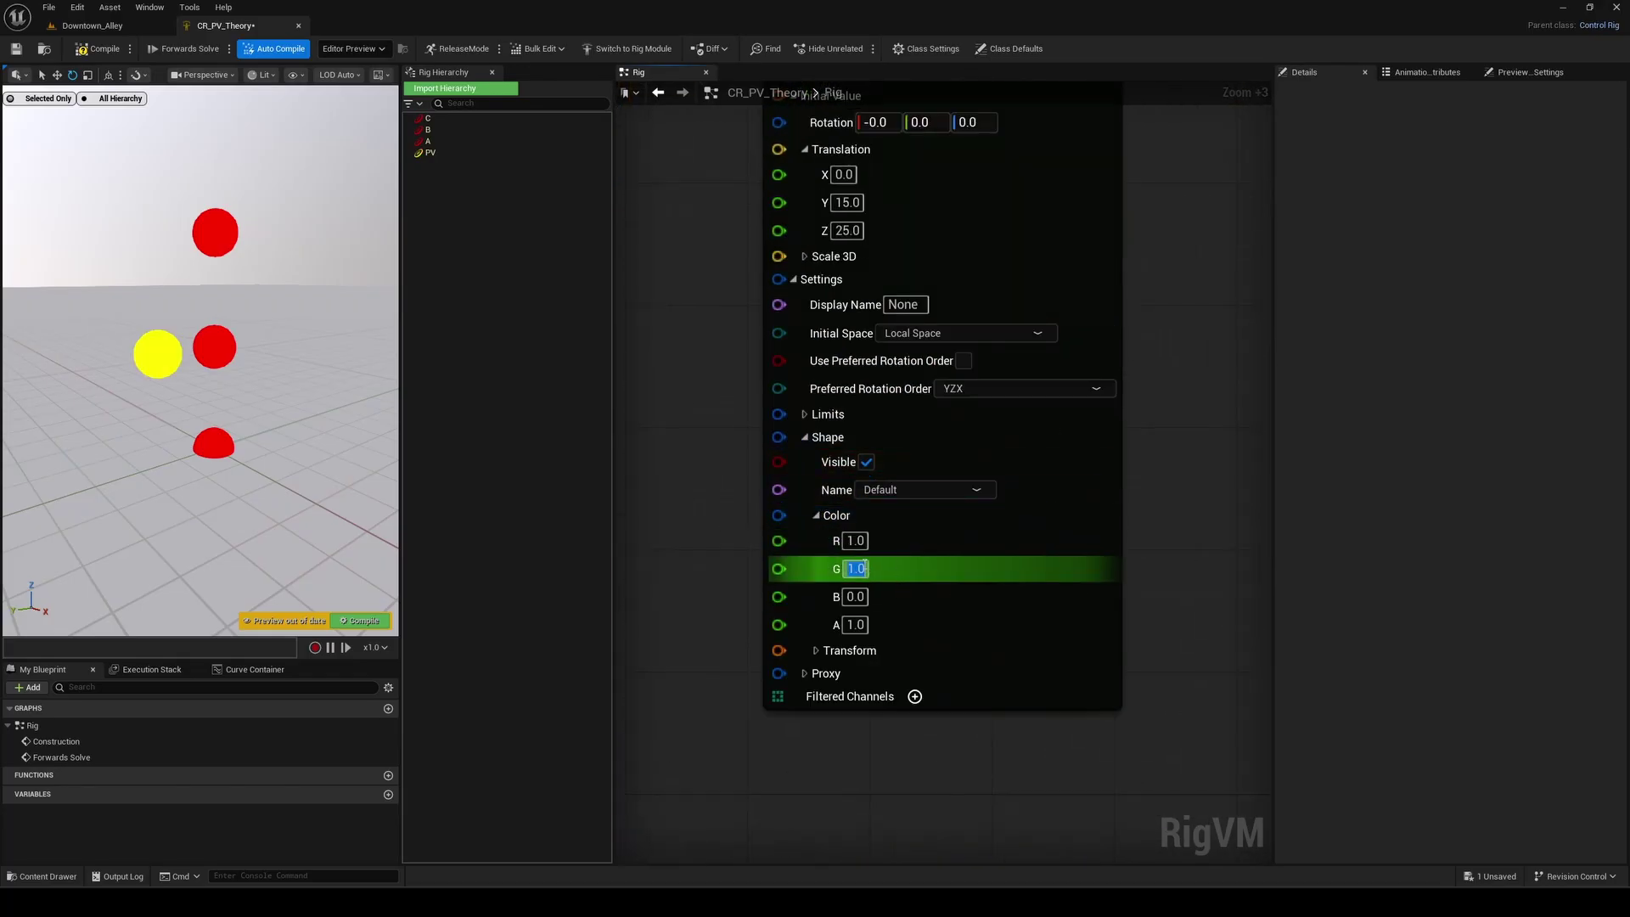
Step: Set the Y value of PV's initial translation to 50
double_click(835, 507)
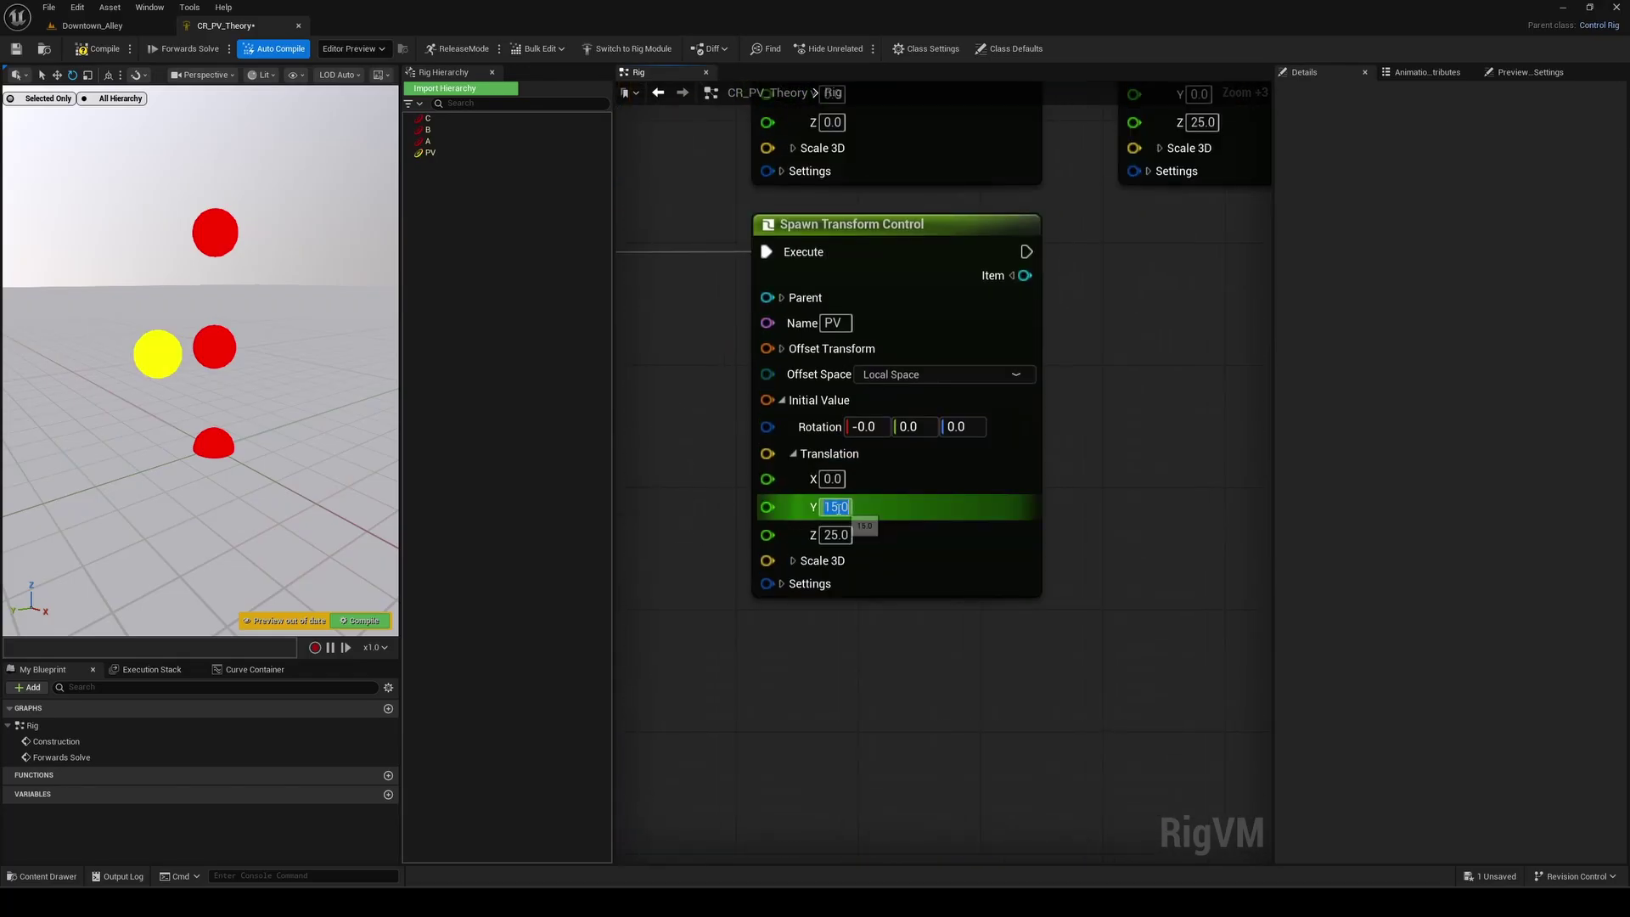
type("50")
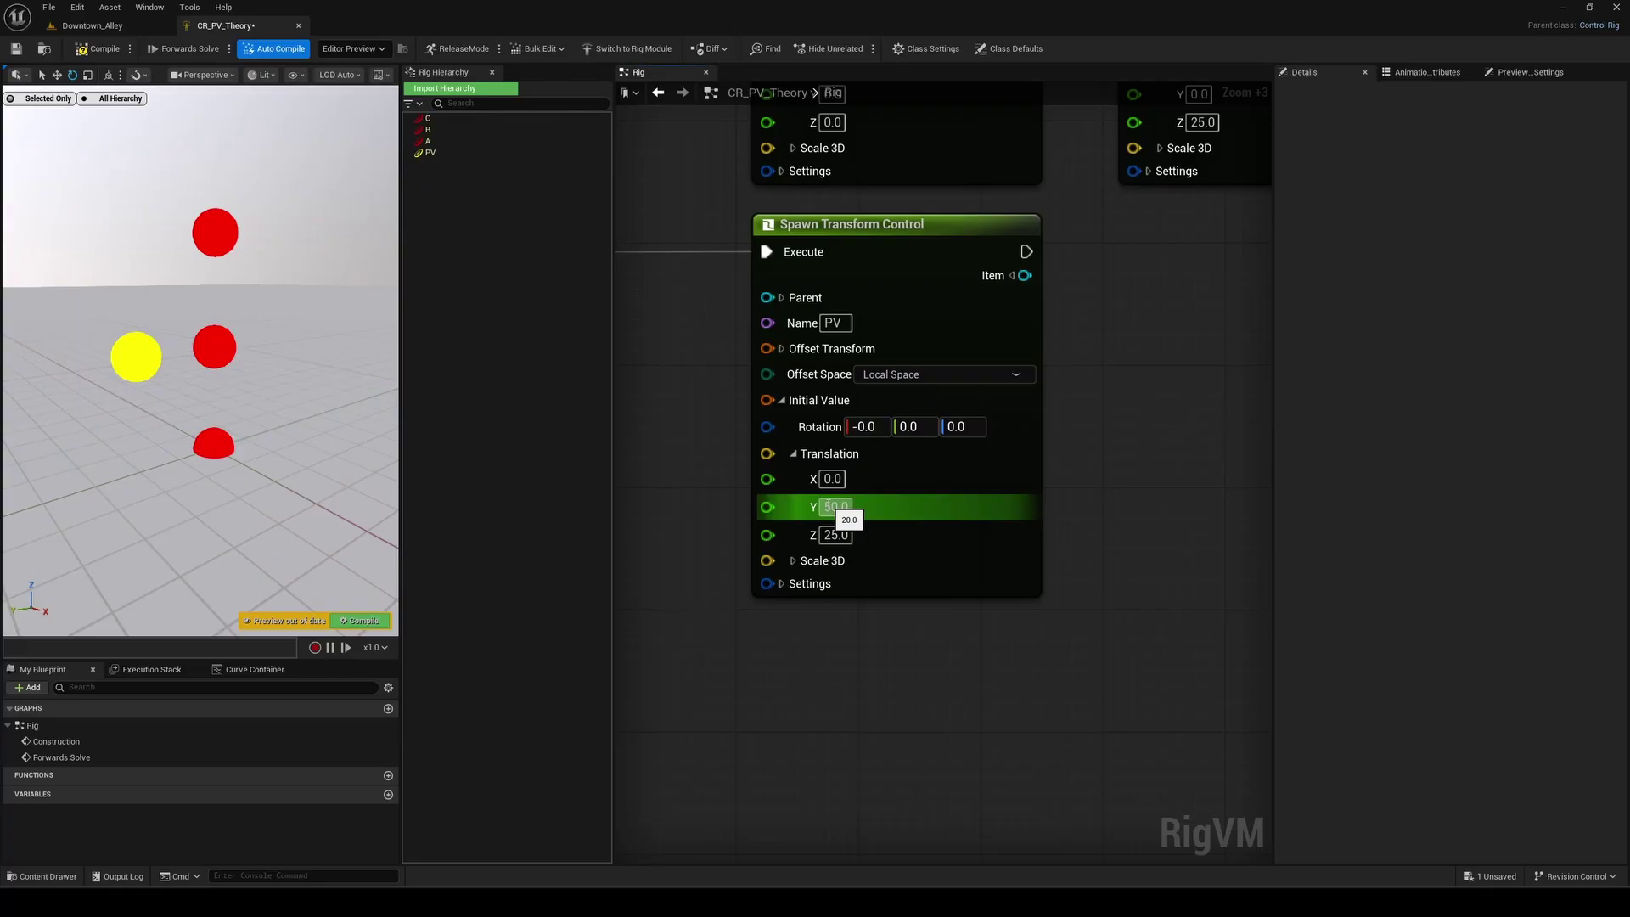
key("Return")
right_click_drag(304, 355, 272, 355)
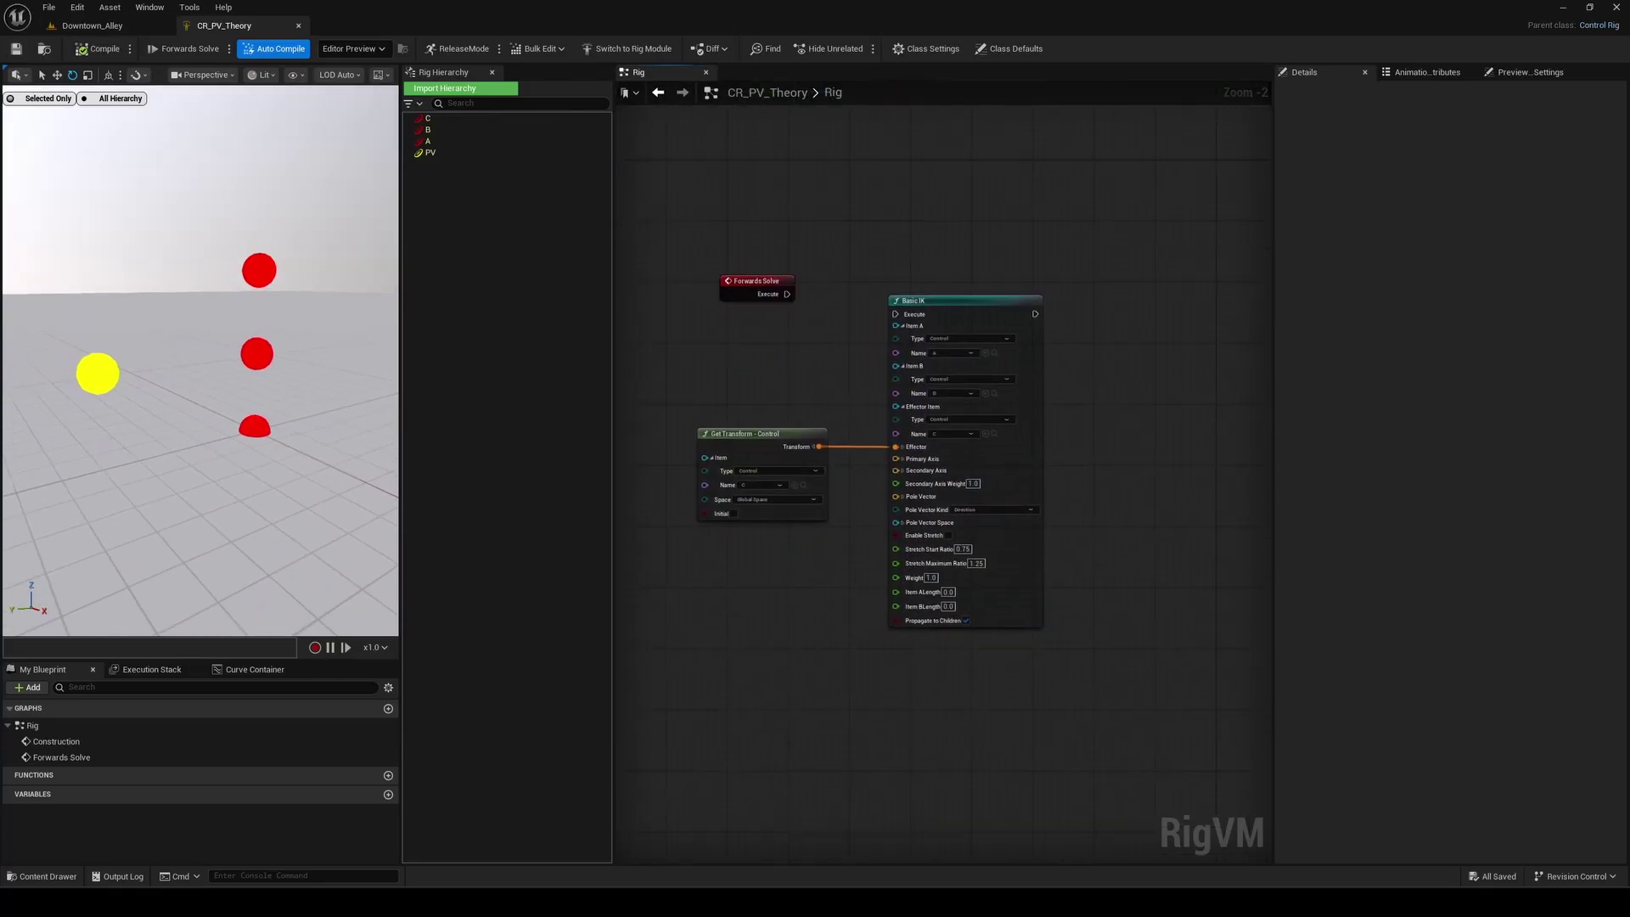
Step: Add a Get Transform node for the PV control and connect its translation to Basic IK's Pole Vector input
scroll(880, 387, "up", 3)
left_click_drag(431, 153, 643, 525)
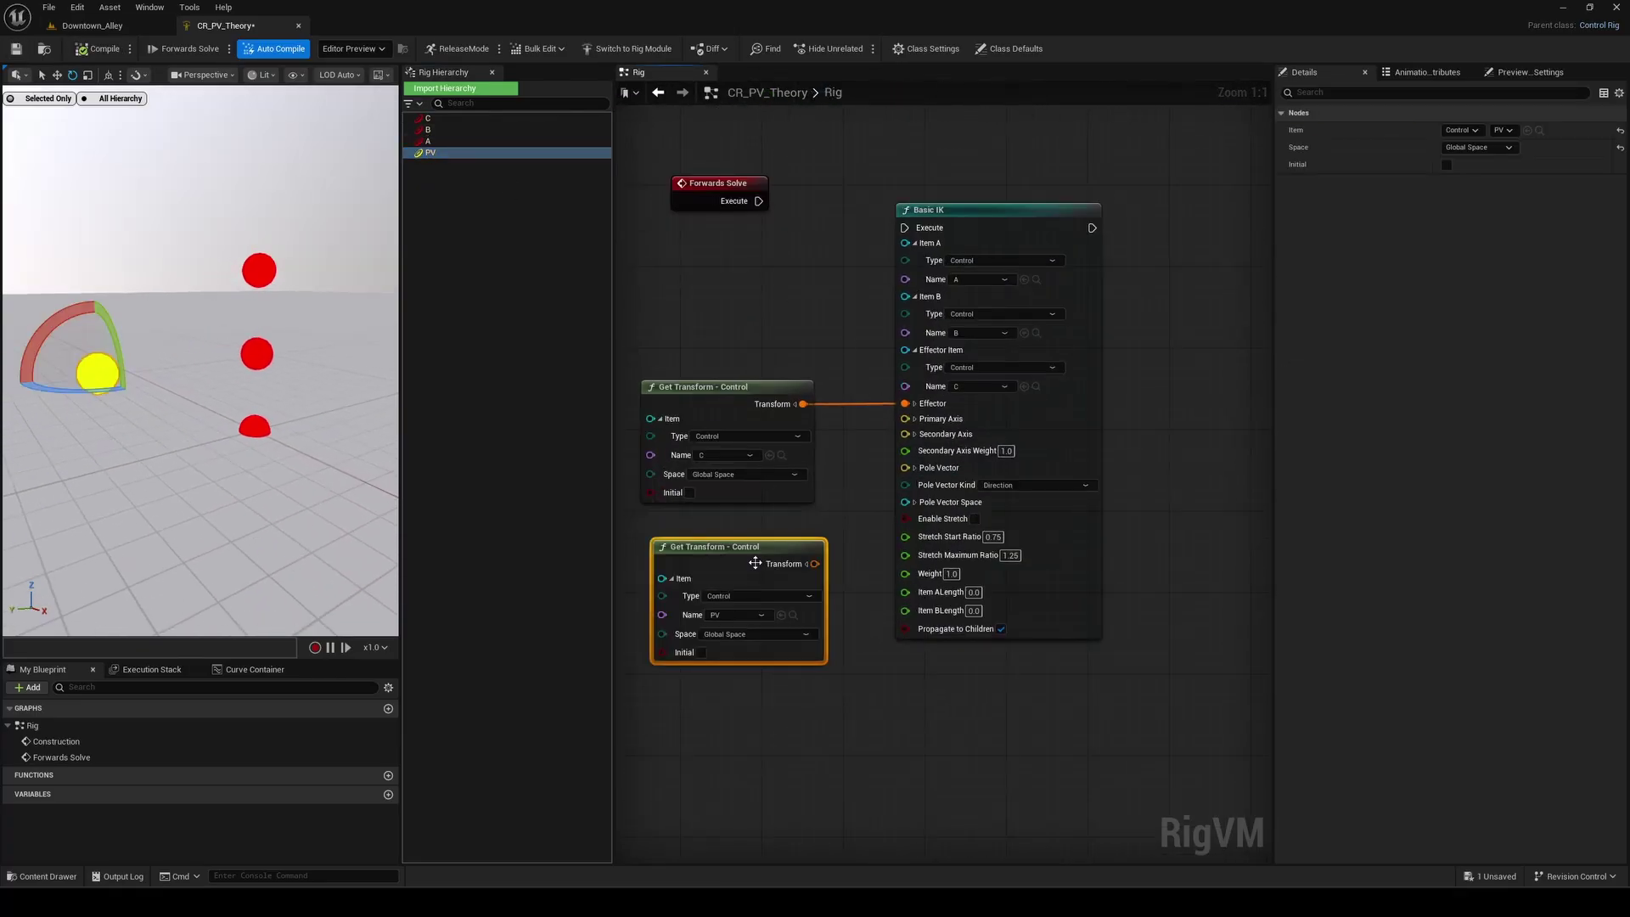
left_click_drag(919, 460, 919, 423)
mouse_move(741, 188)
left_mouse_down()
mouse_move(719, 188)
mouse_move(740, 204)
left_mouse_up()
Step: Connect the translations of A, B, C and A again to a Draw Line Strip run from the Sequence's B output, and compile the rig
left_click(255, 426)
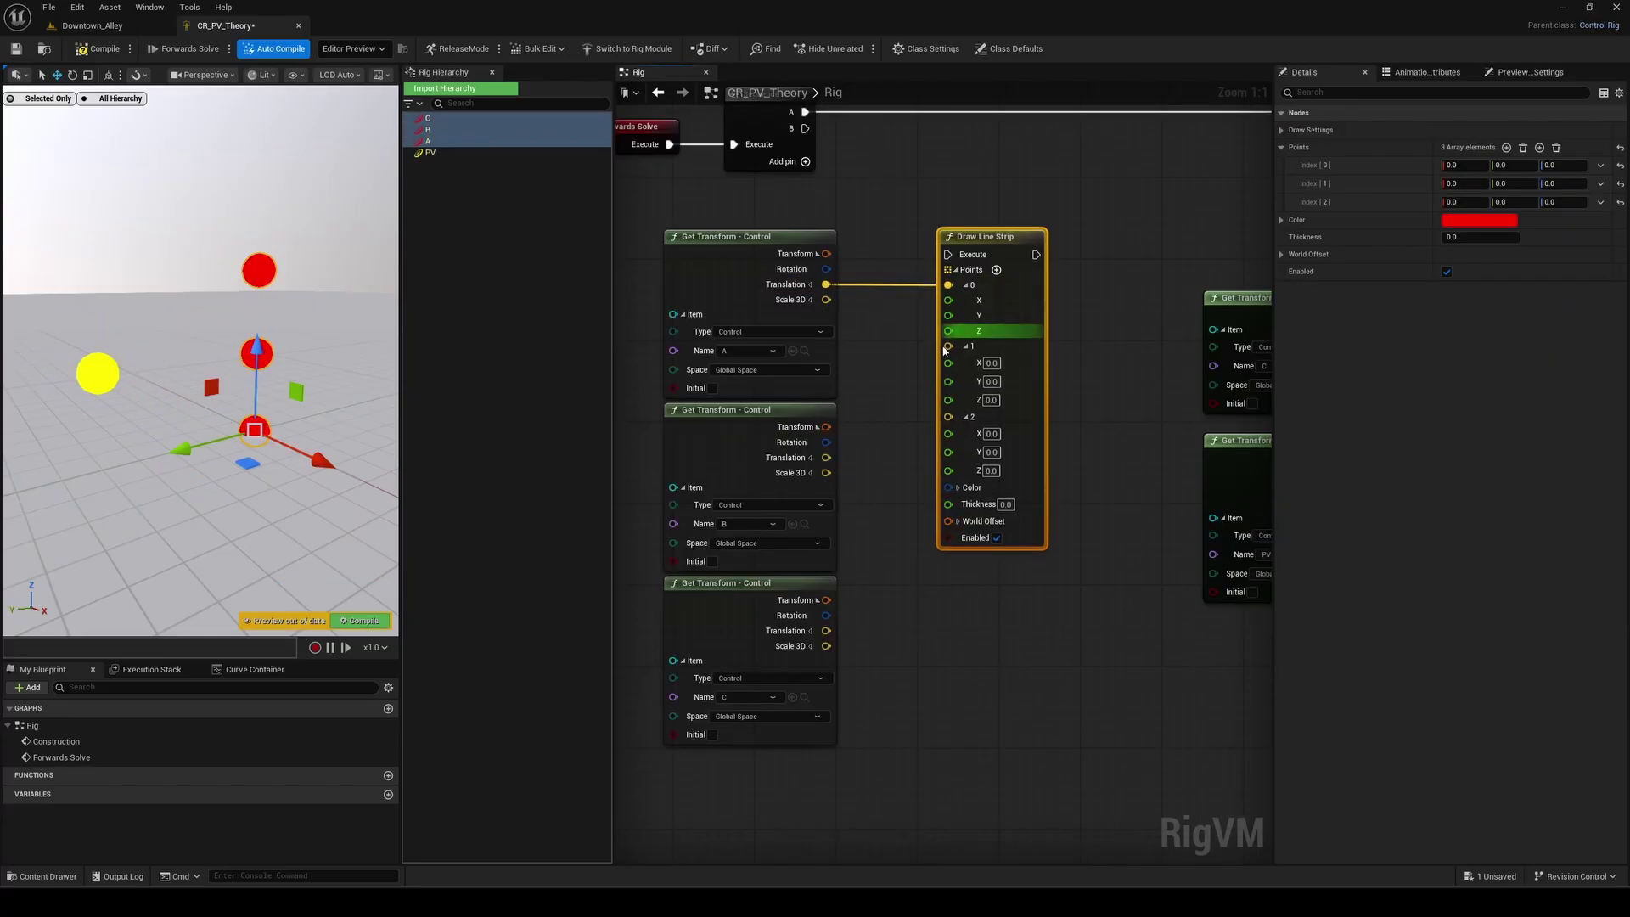
left_click_drag(817, 466, 825, 458)
left_click_drag(956, 409, 951, 408)
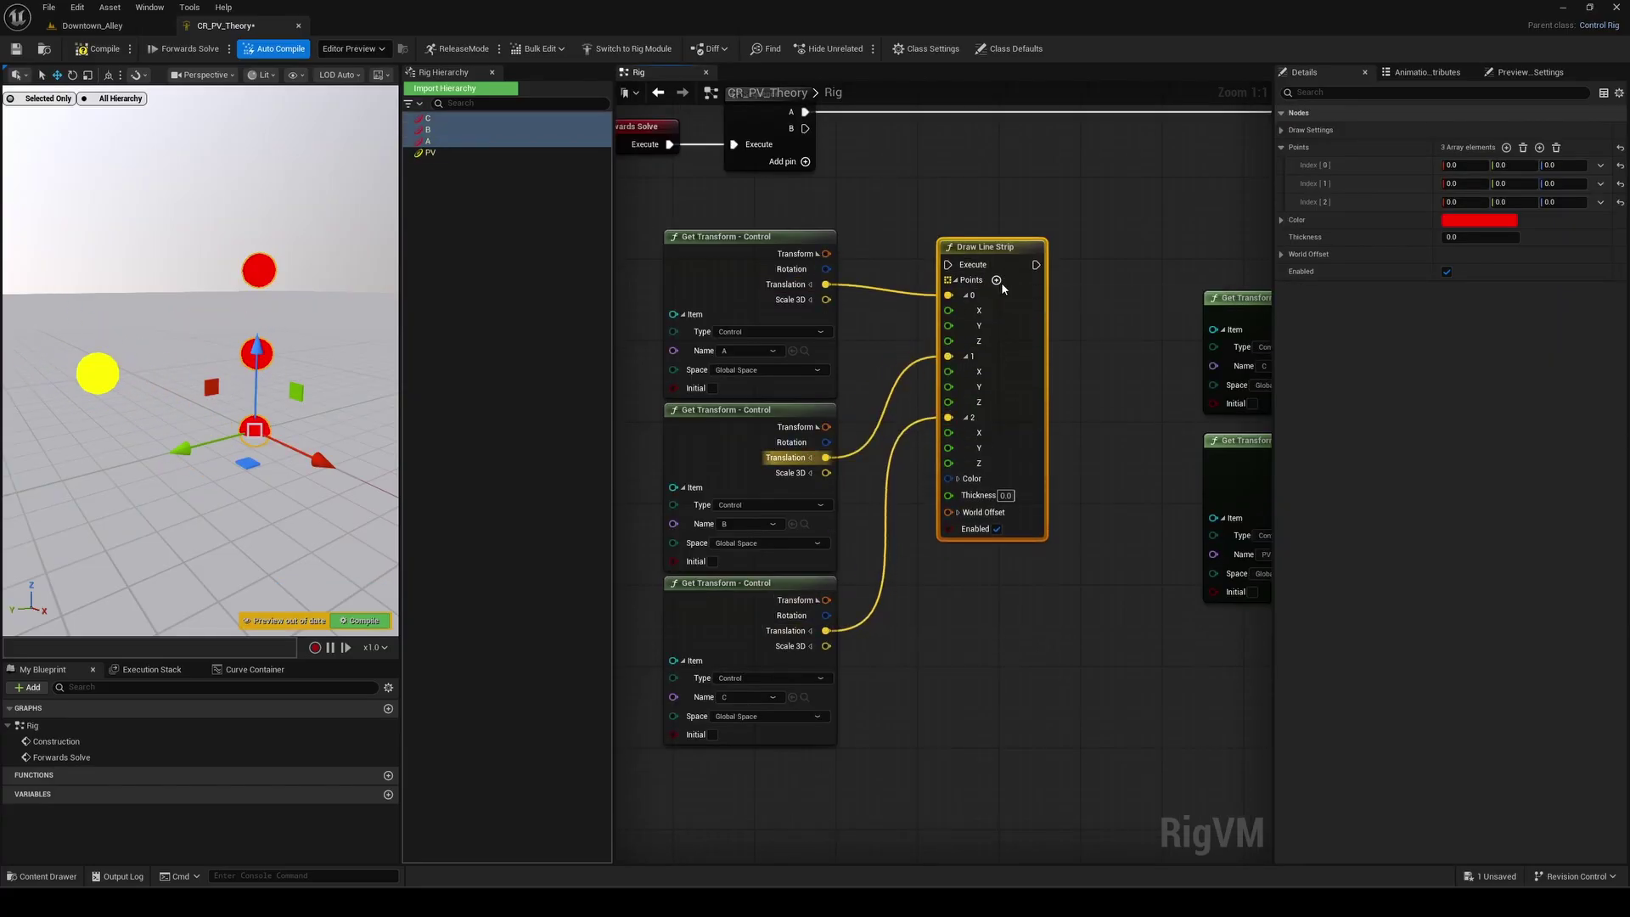
left_click_drag(826, 293, 825, 285)
left_click_drag(805, 129, 951, 265)
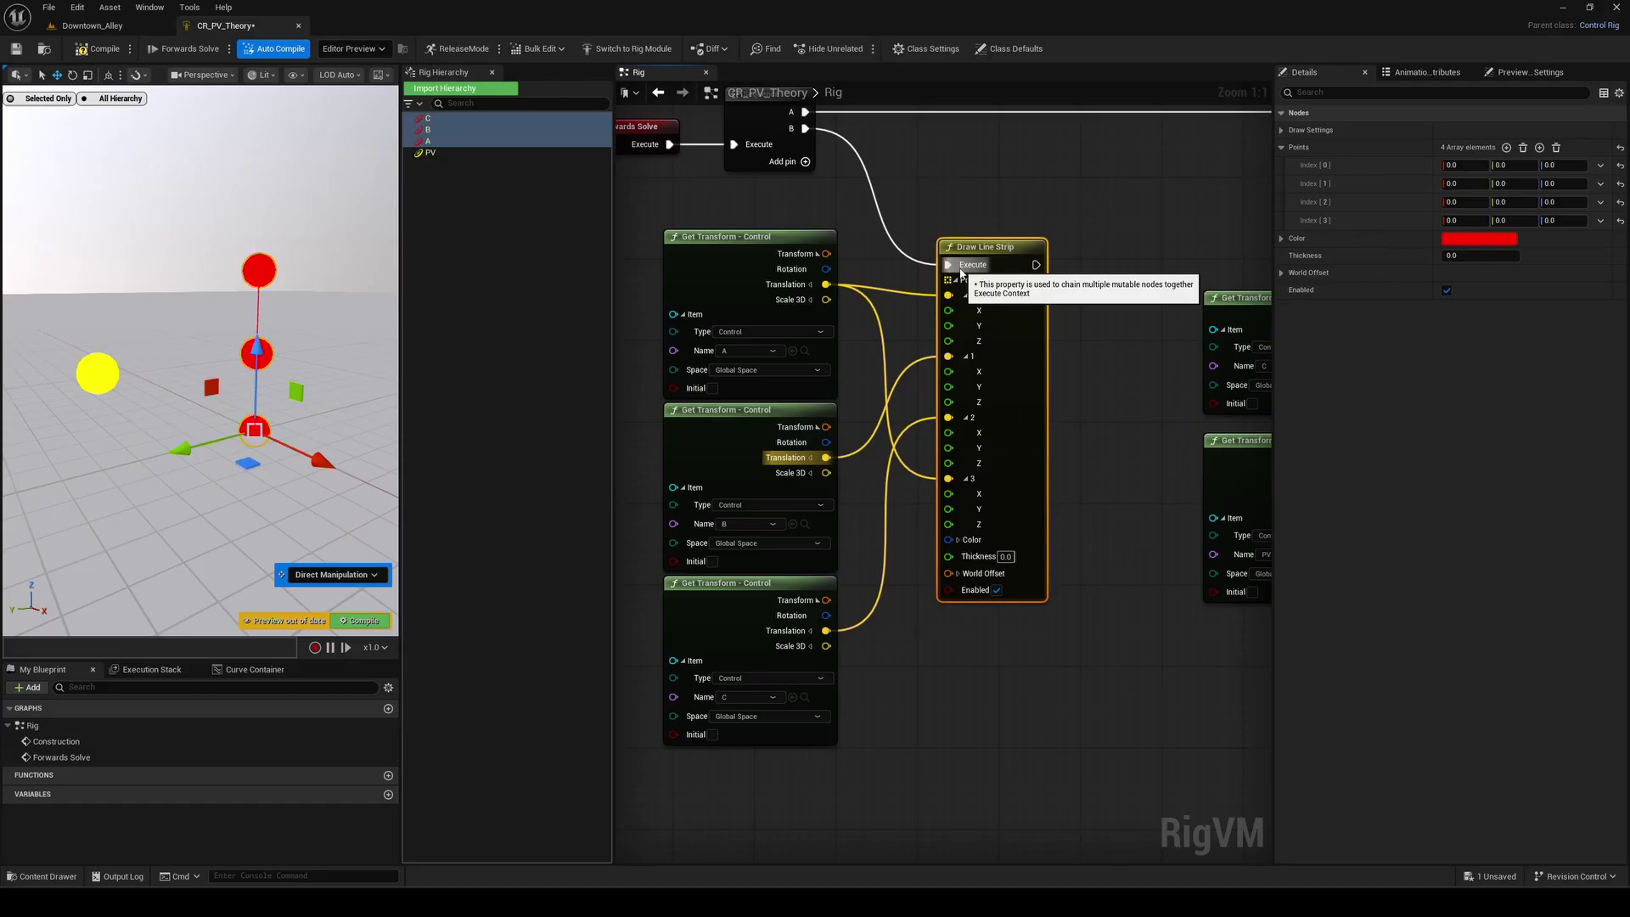
left_click(112, 52)
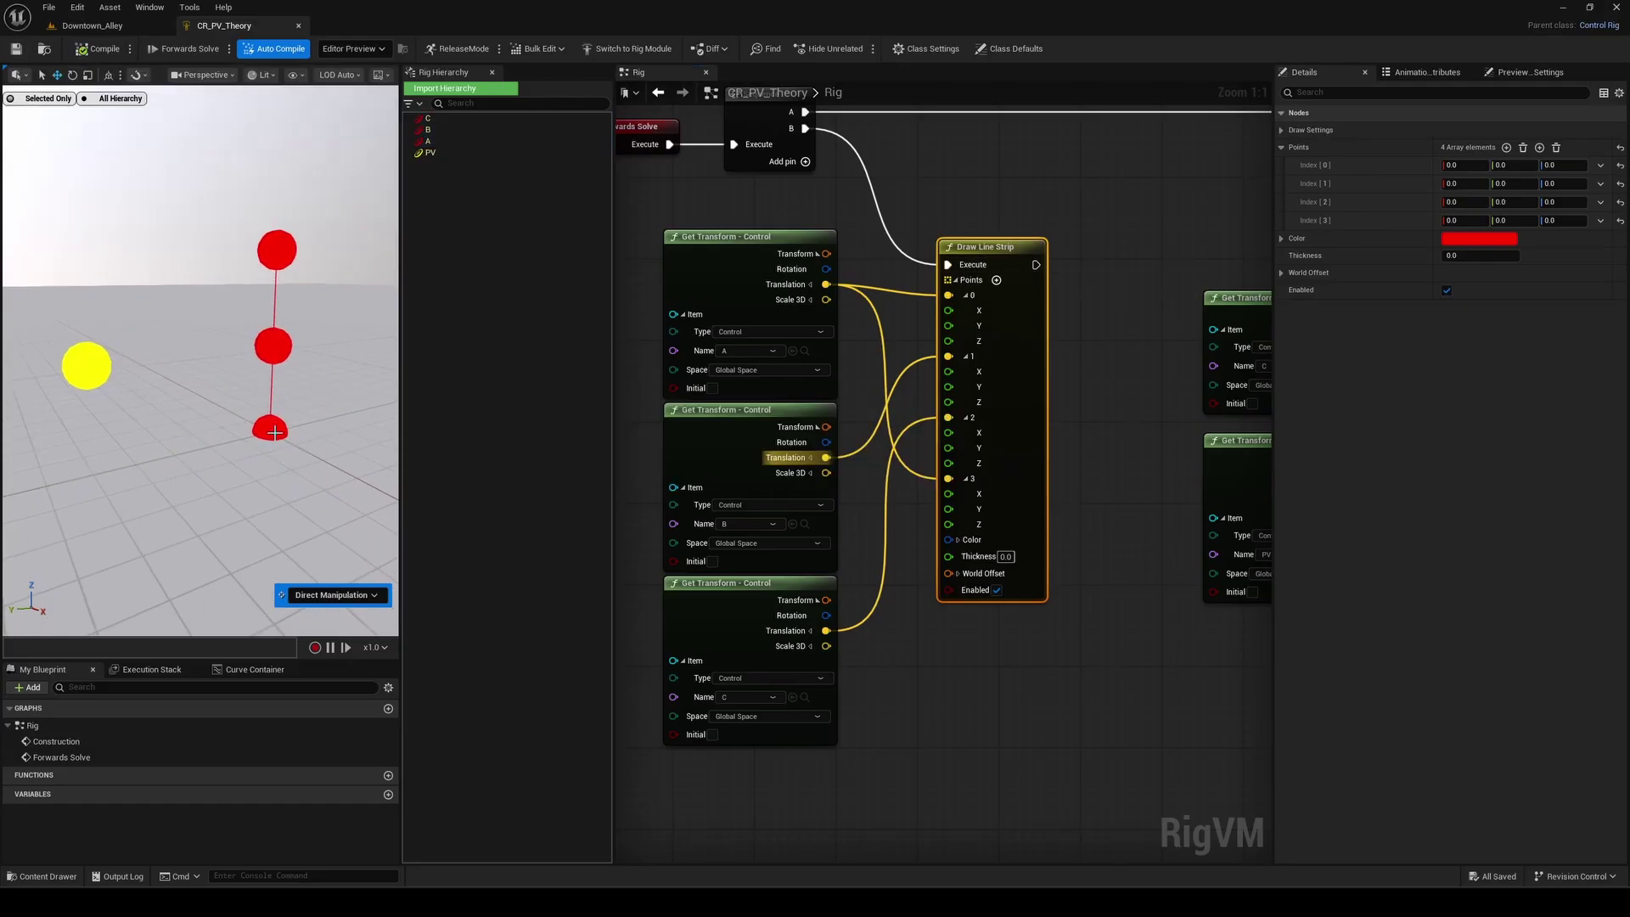
Step: Add a yellow Draw Line node after Basic IK and connect the translations of B and PV to its two ends
left_click(274, 433)
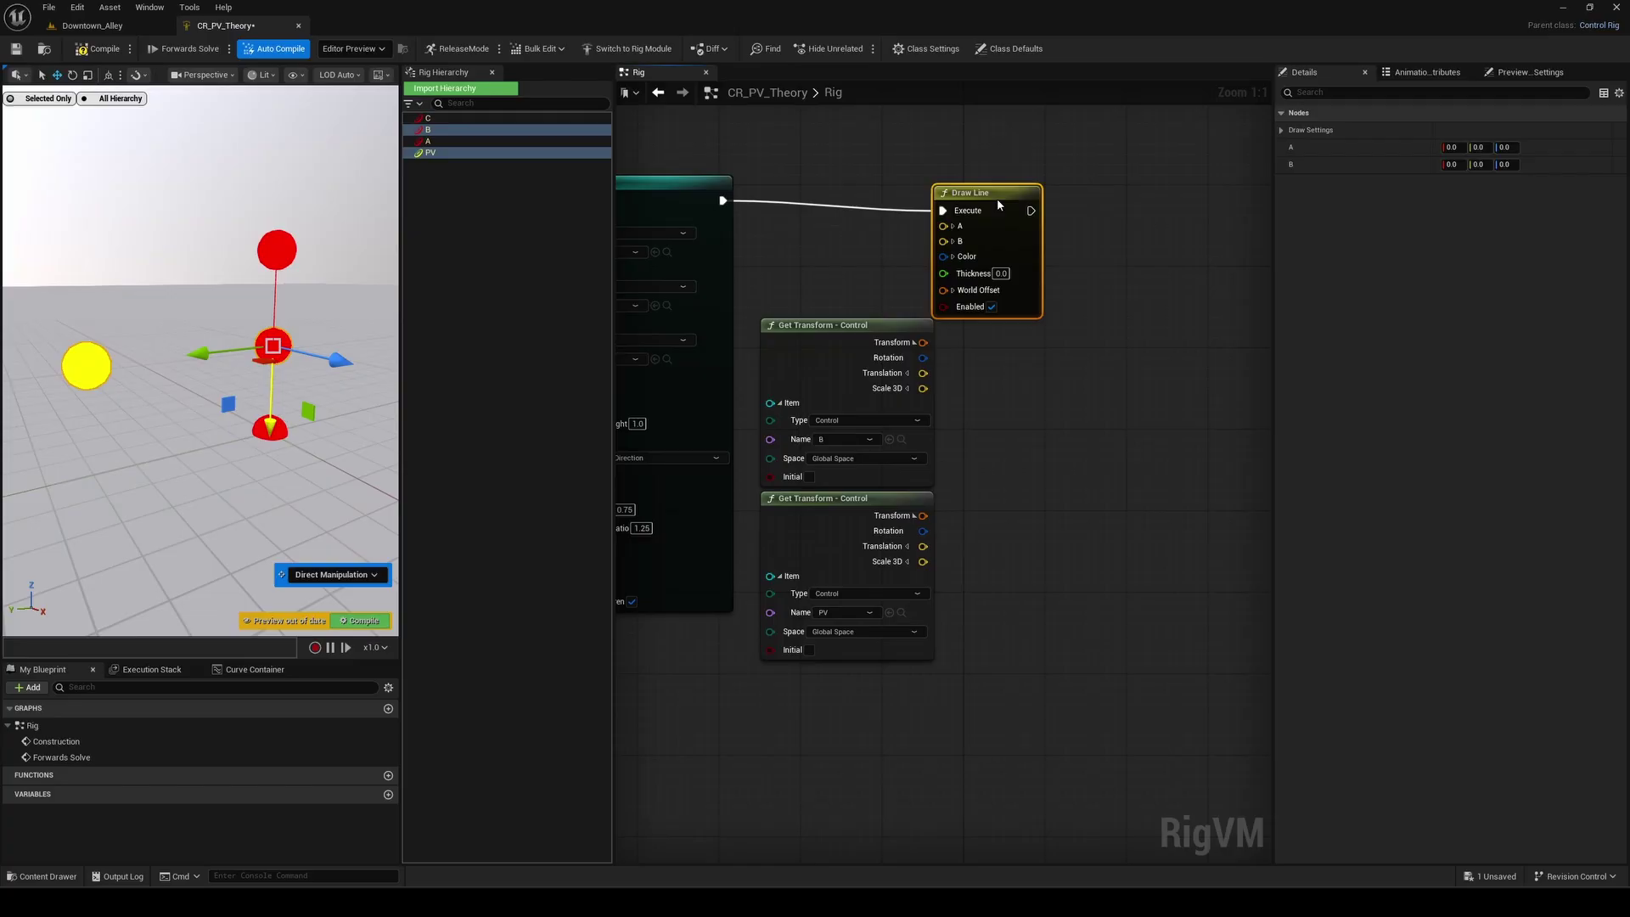
left_click_drag(955, 189, 1014, 181)
left_click_drag(924, 381, 923, 373)
mouse_move(923, 546)
left_mouse_down()
mouse_move(1019, 250)
mouse_move(1005, 231)
left_mouse_up()
left_click(1014, 246)
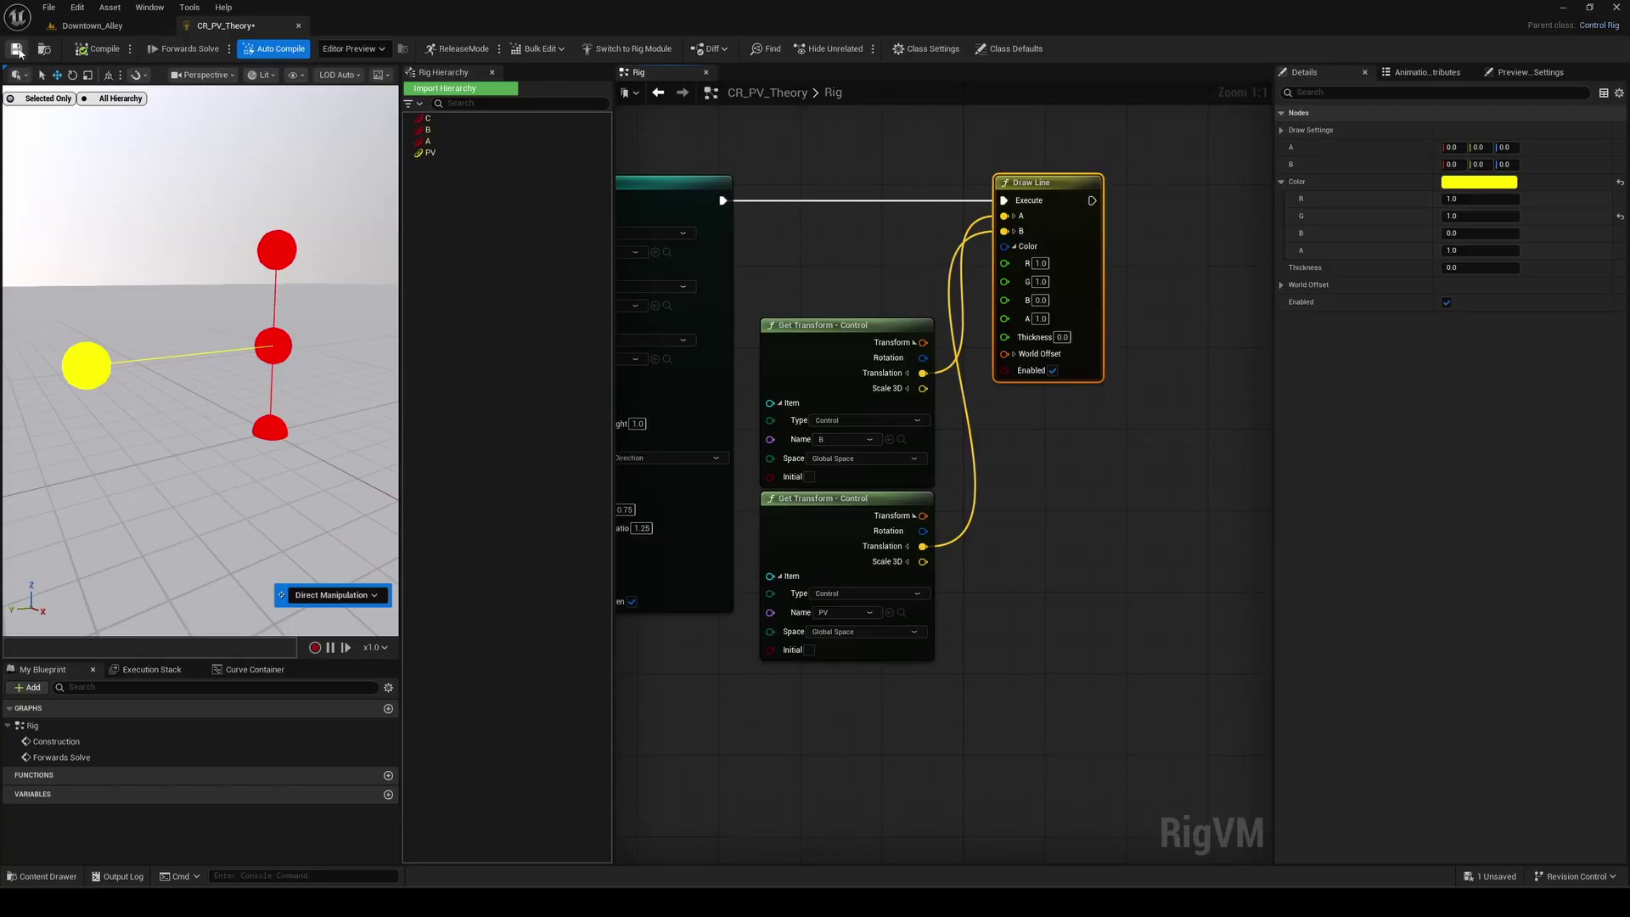
Step: Move the chain's end controls and the PV control in the viewport to test the IK
left_click(280, 425)
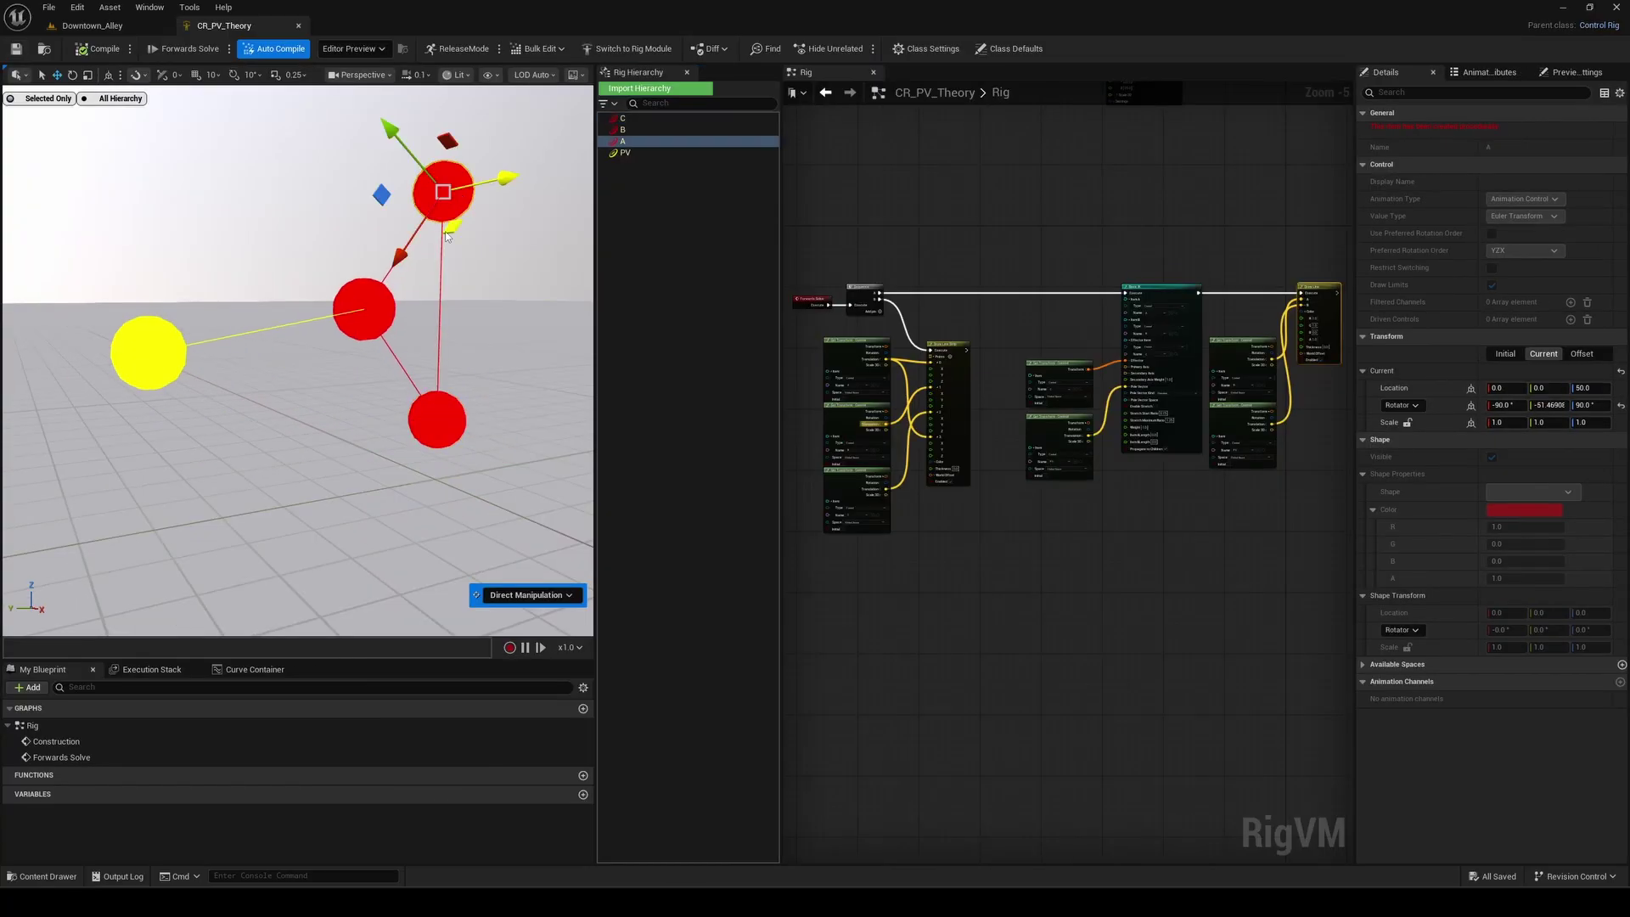
left_click_drag(441, 182, 466, 384)
left_click(194, 315)
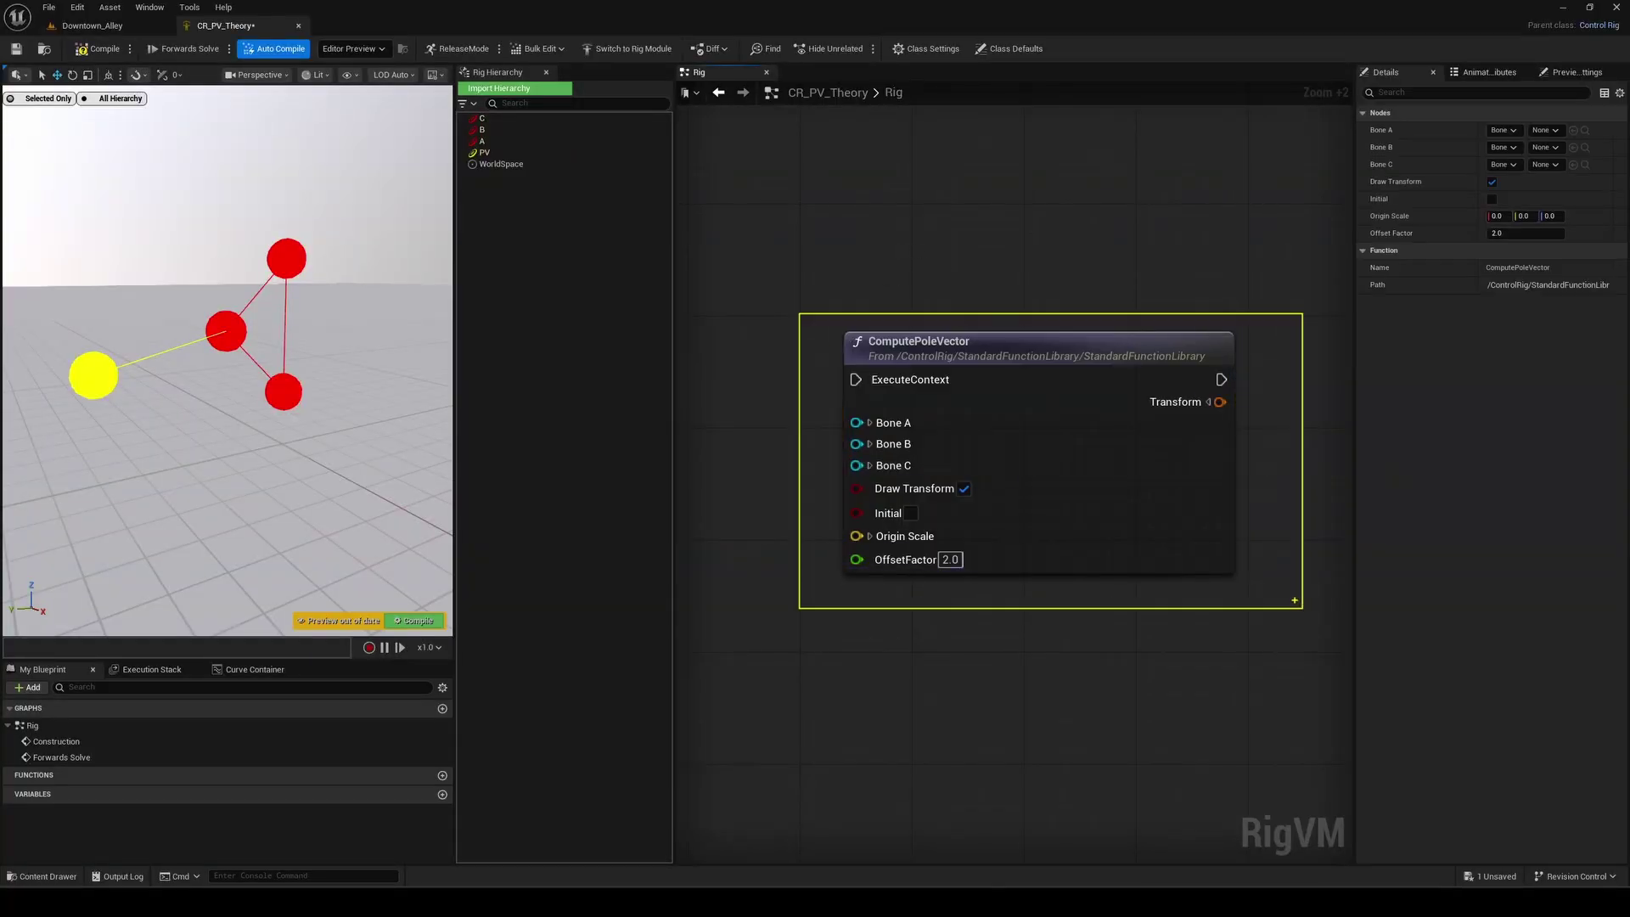
Step: Open the ComputePoleVector function and examine its node graph for positioning the pole vector
double_click(1027, 560)
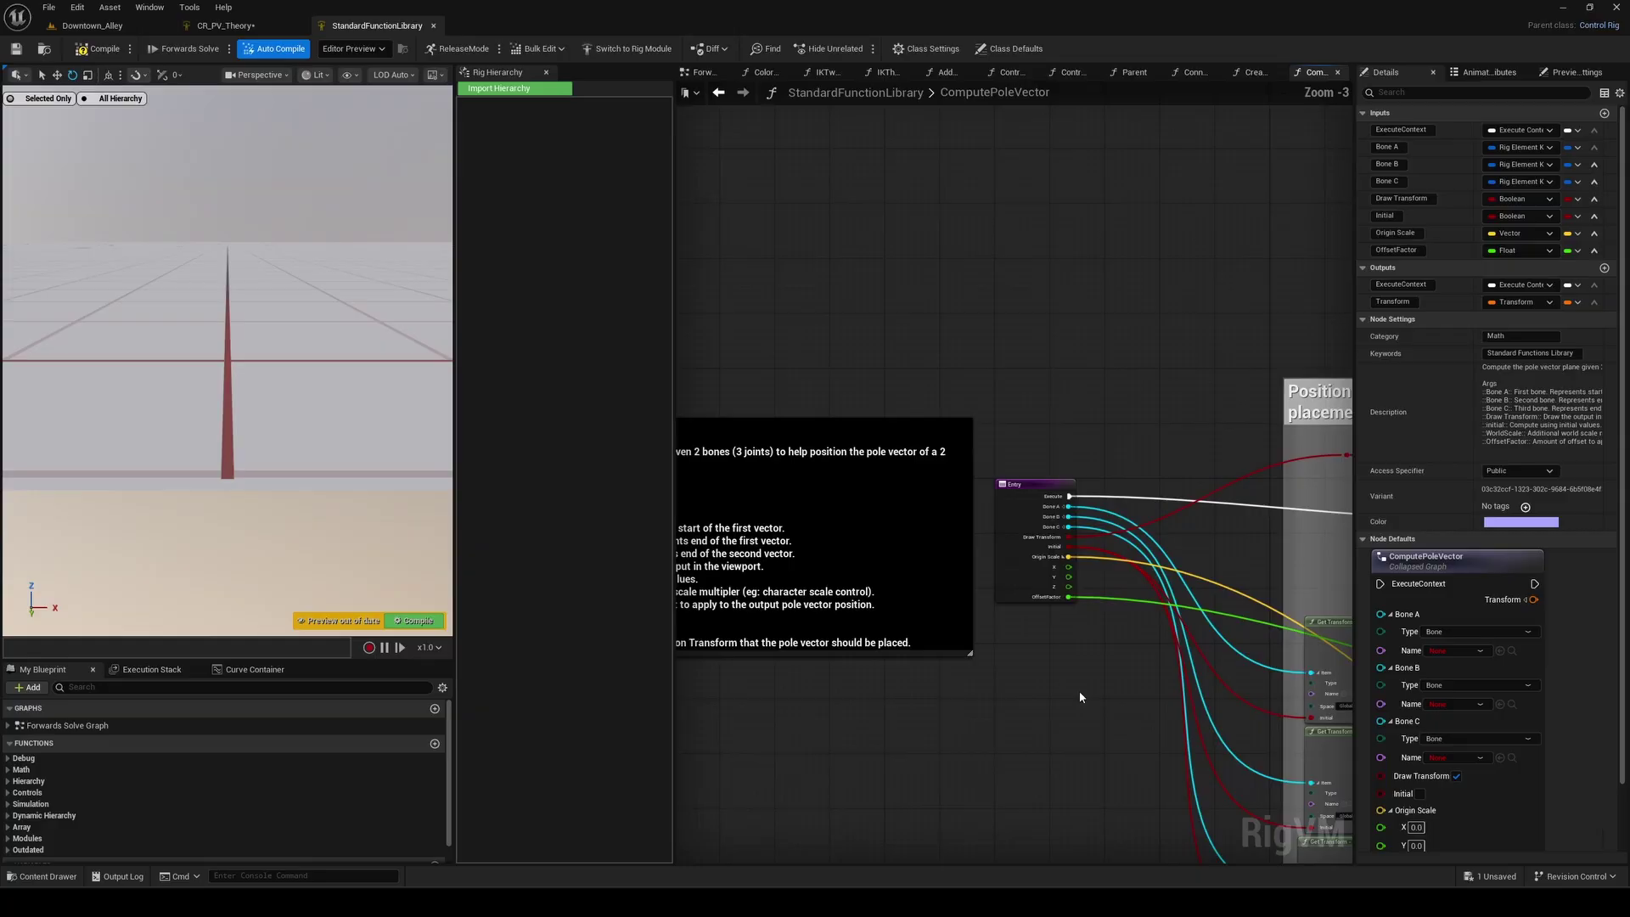
scroll(1117, 491, "down", 4)
right_click_drag(1117, 513, 1182, 549)
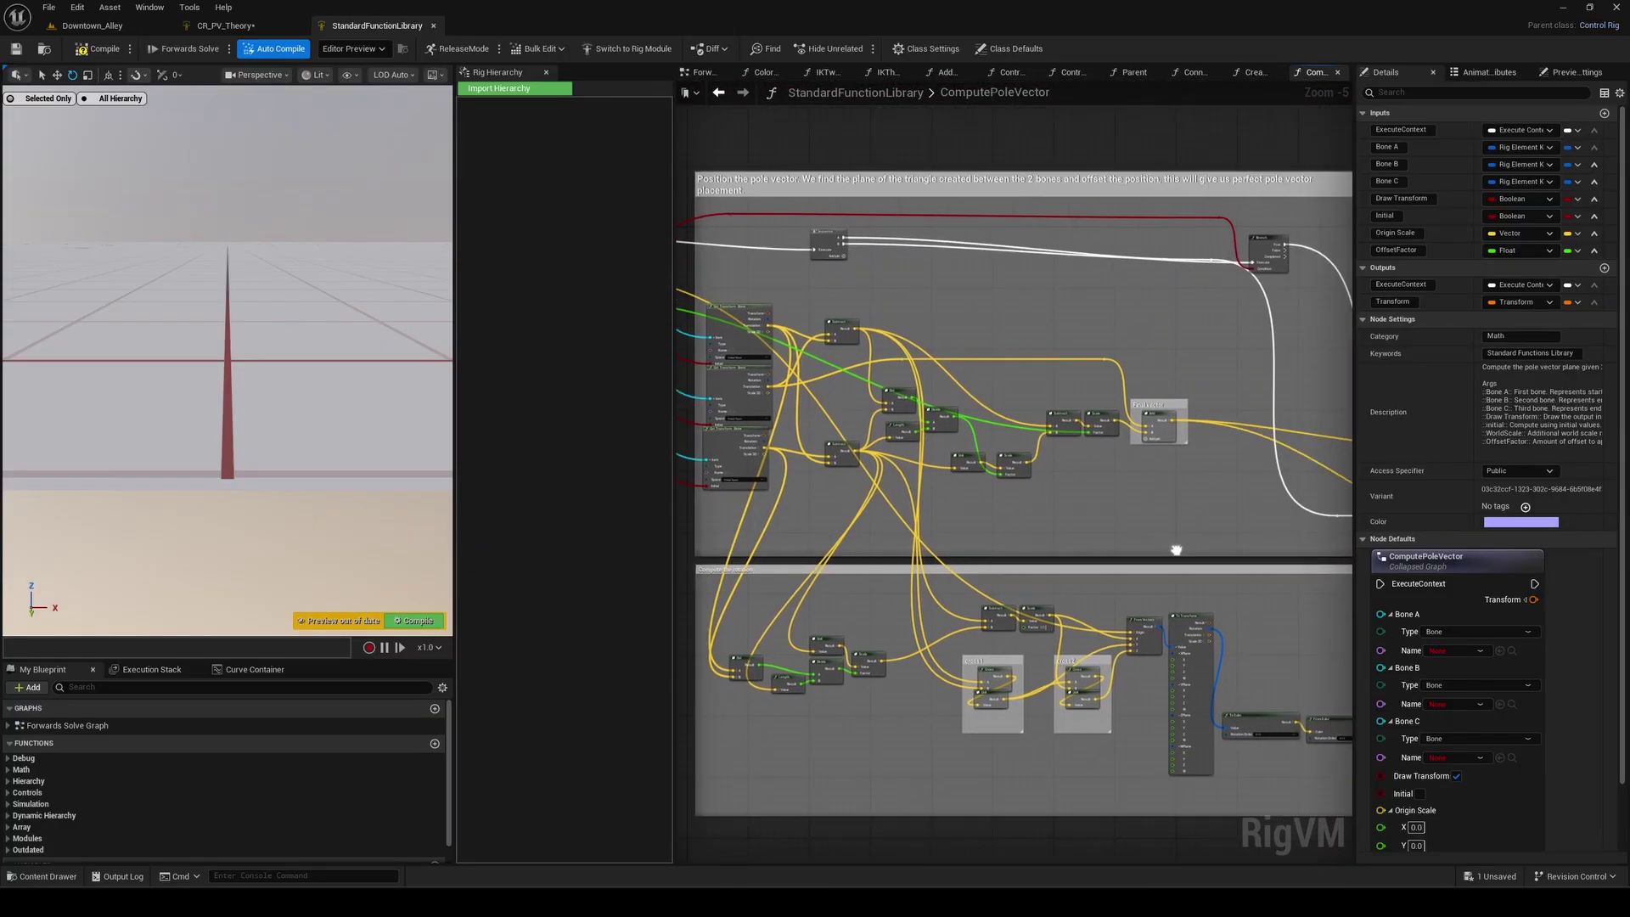
scroll(731, 498, "up", 3)
right_click_drag(731, 499, 1067, 538)
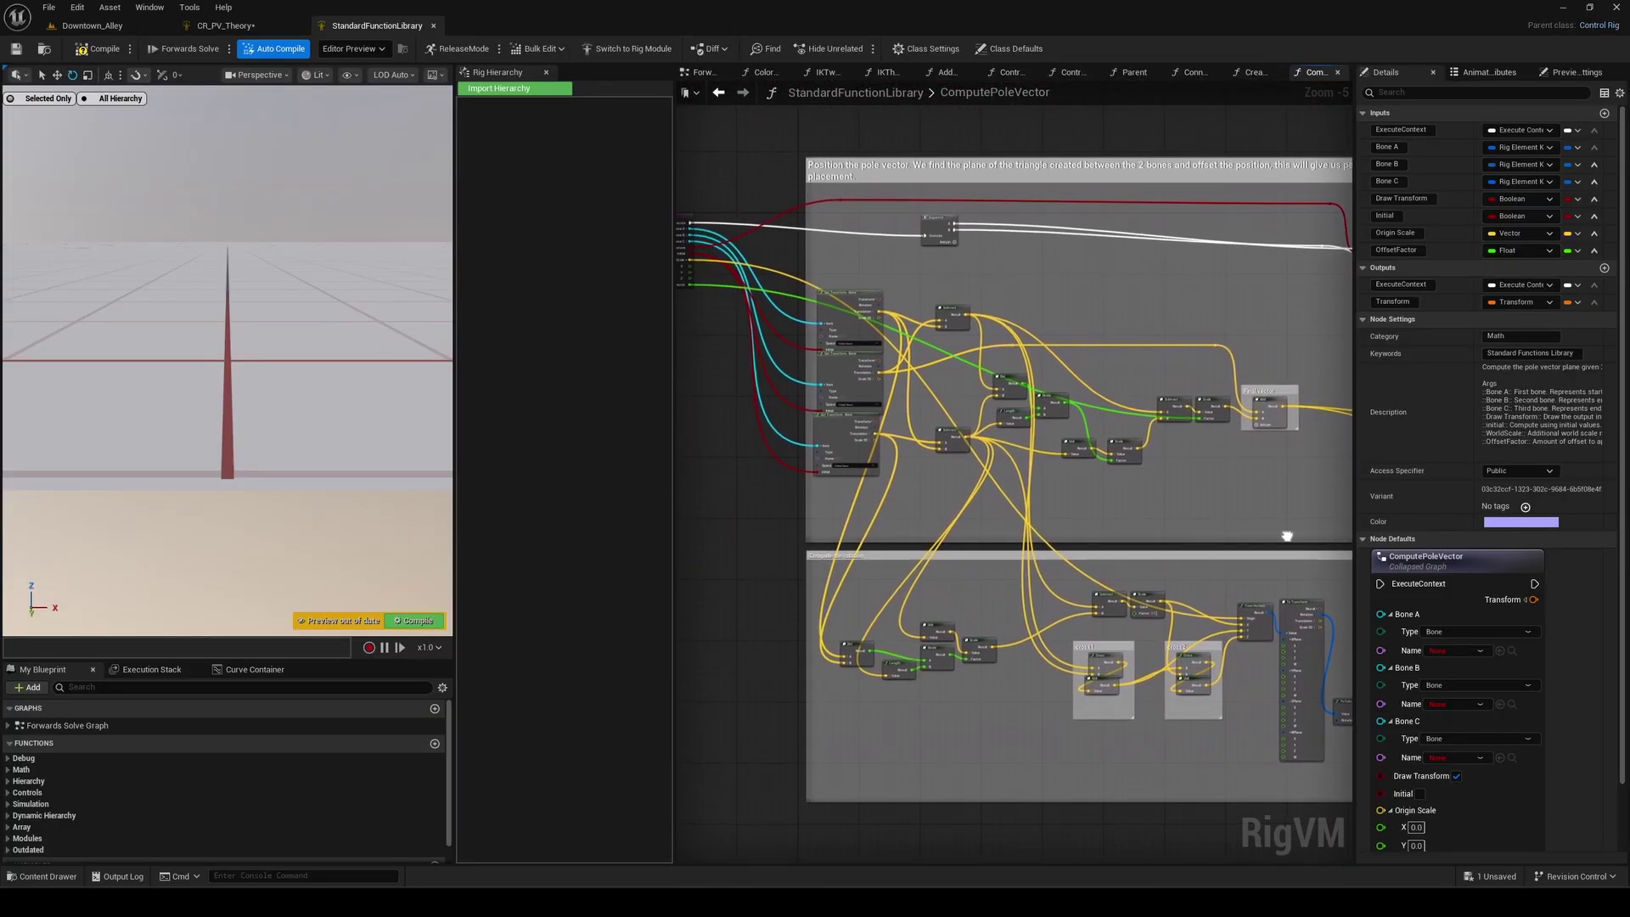
scroll(1084, 481, "up", 3)
right_click_drag(1083, 481, 1080, 556)
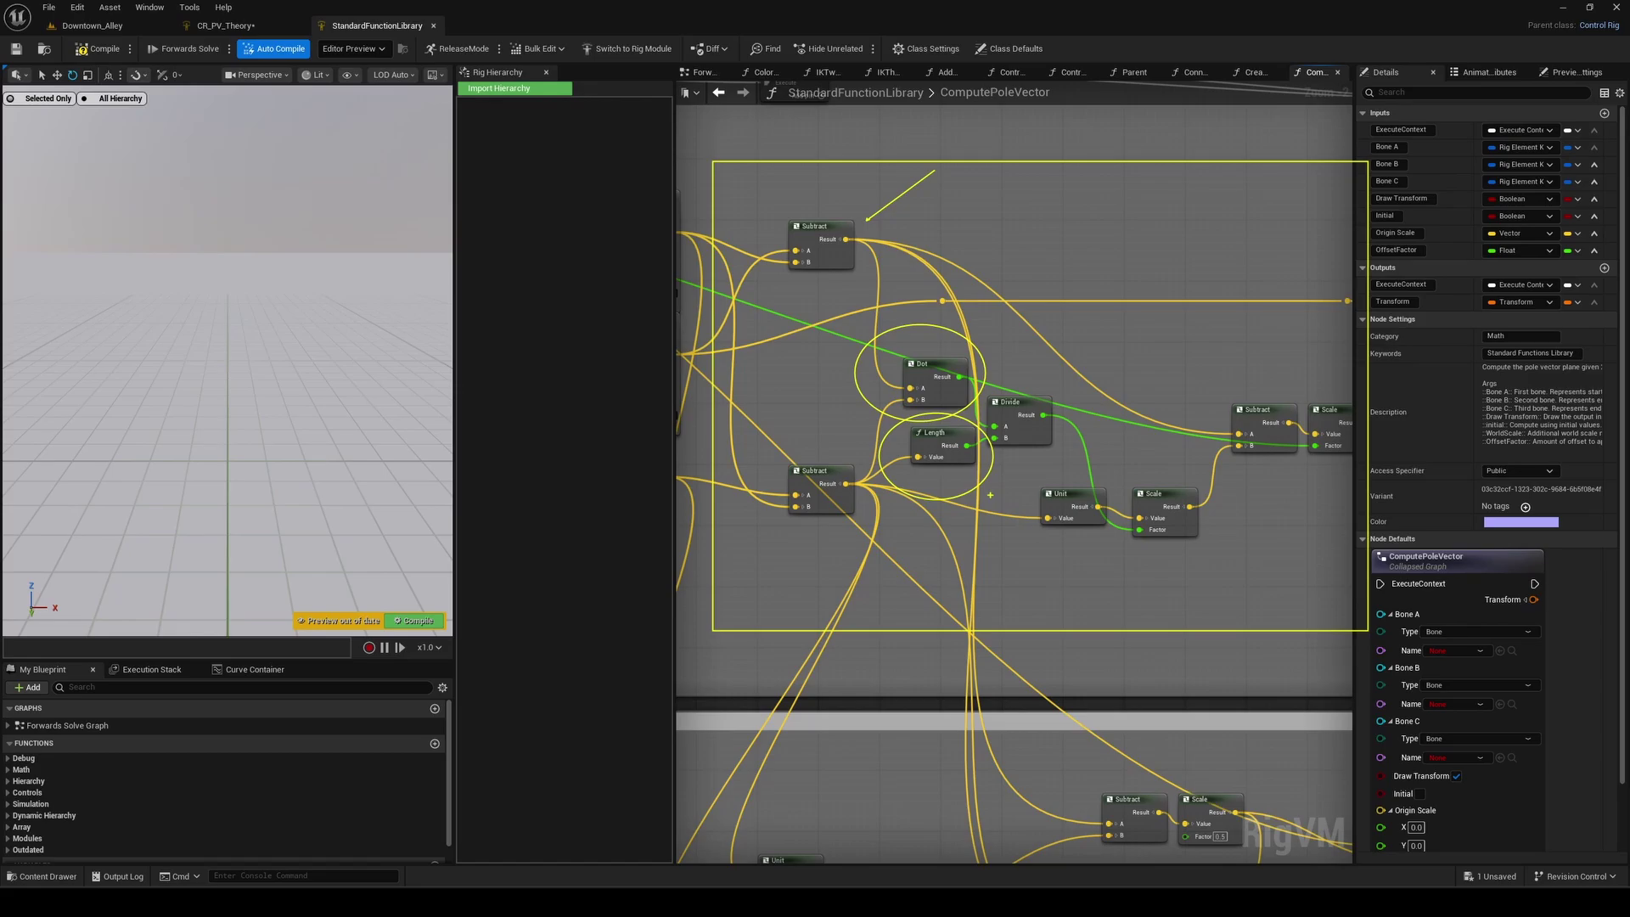
scroll(994, 501, "down", 8)
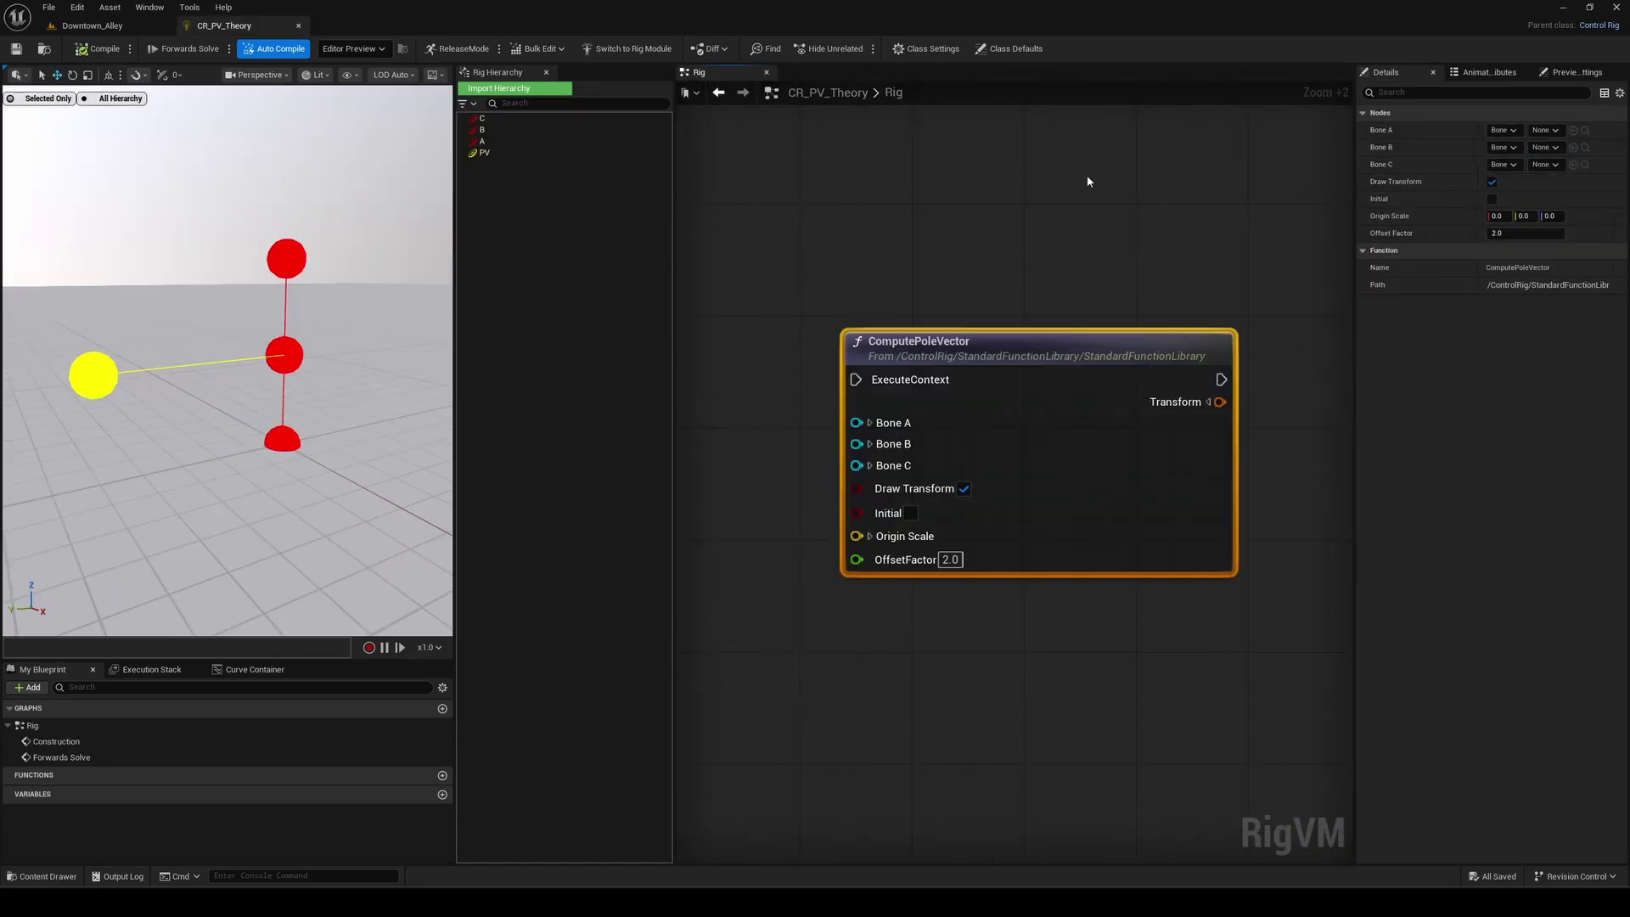
Step: Place ComputePoleVector beside PV's spawn node, assign controls A, B and C as its bones, and enable Initial
scroll(1143, 263, "down", 6)
right_click_drag(1134, 262, 818, 273)
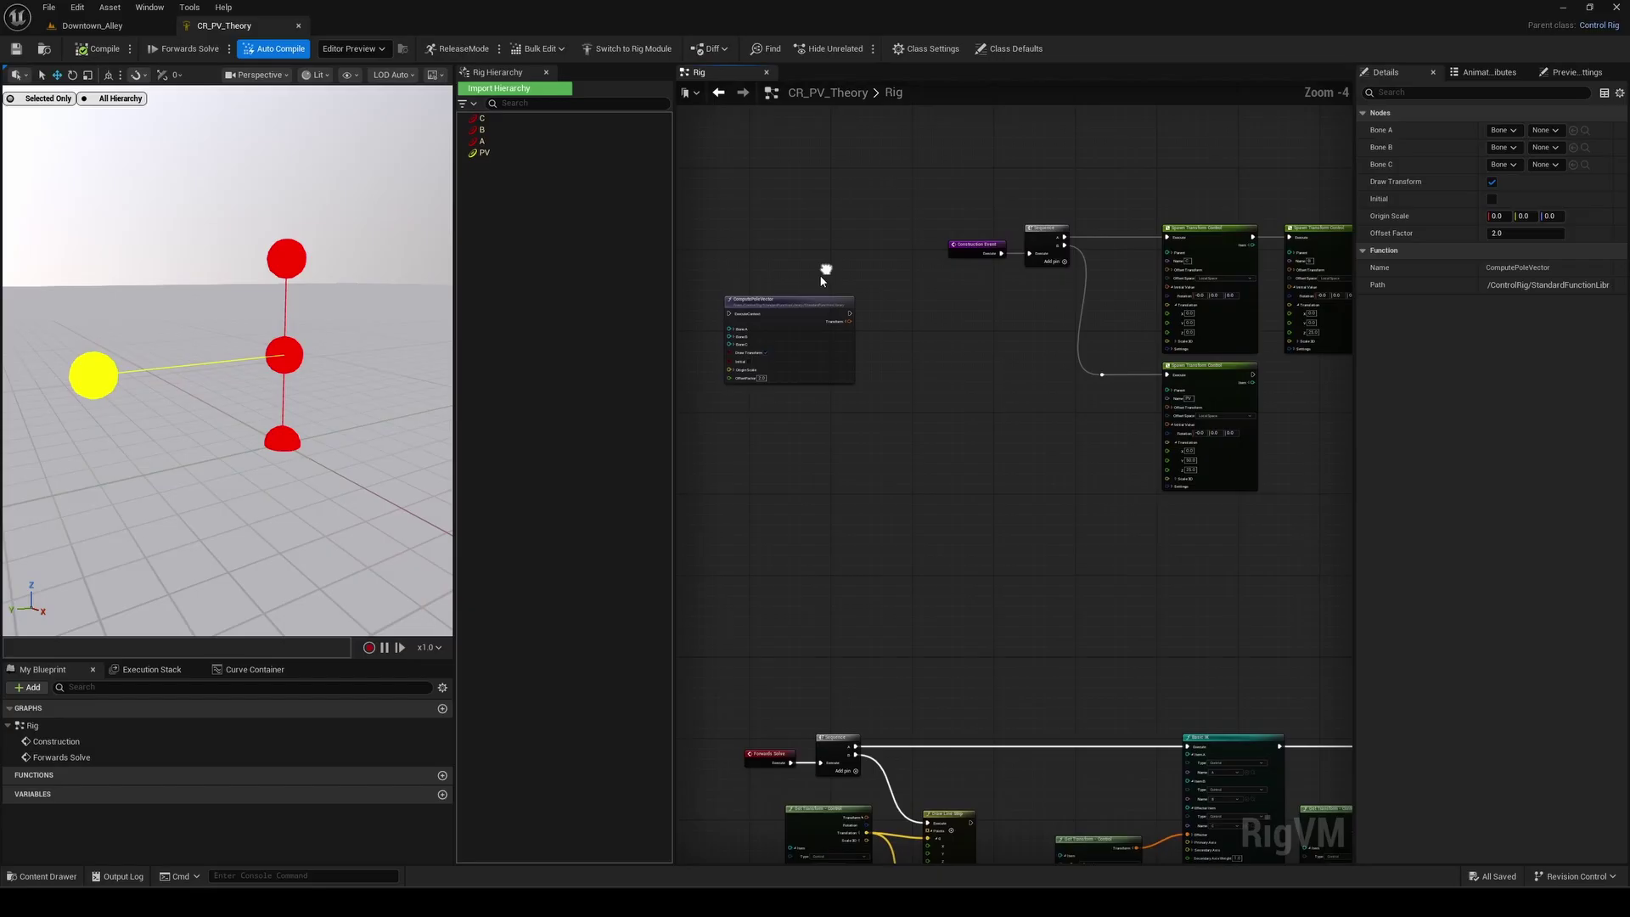
left_click_drag(791, 307, 1008, 369)
scroll(1006, 365, "up", 5)
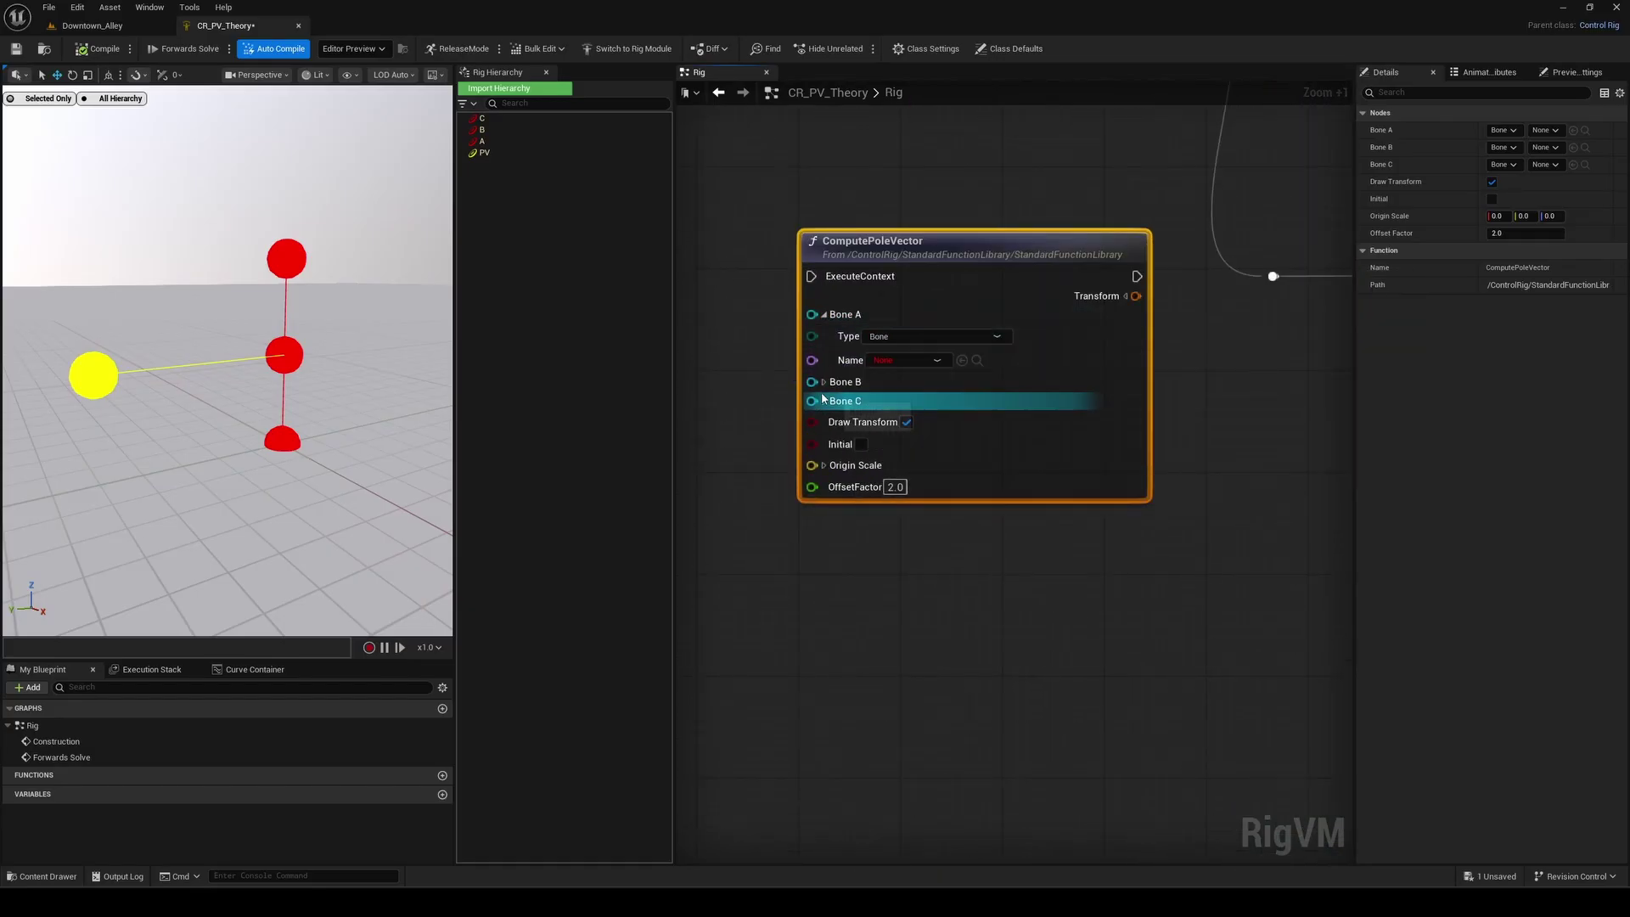
left_click(823, 382)
left_click(824, 448)
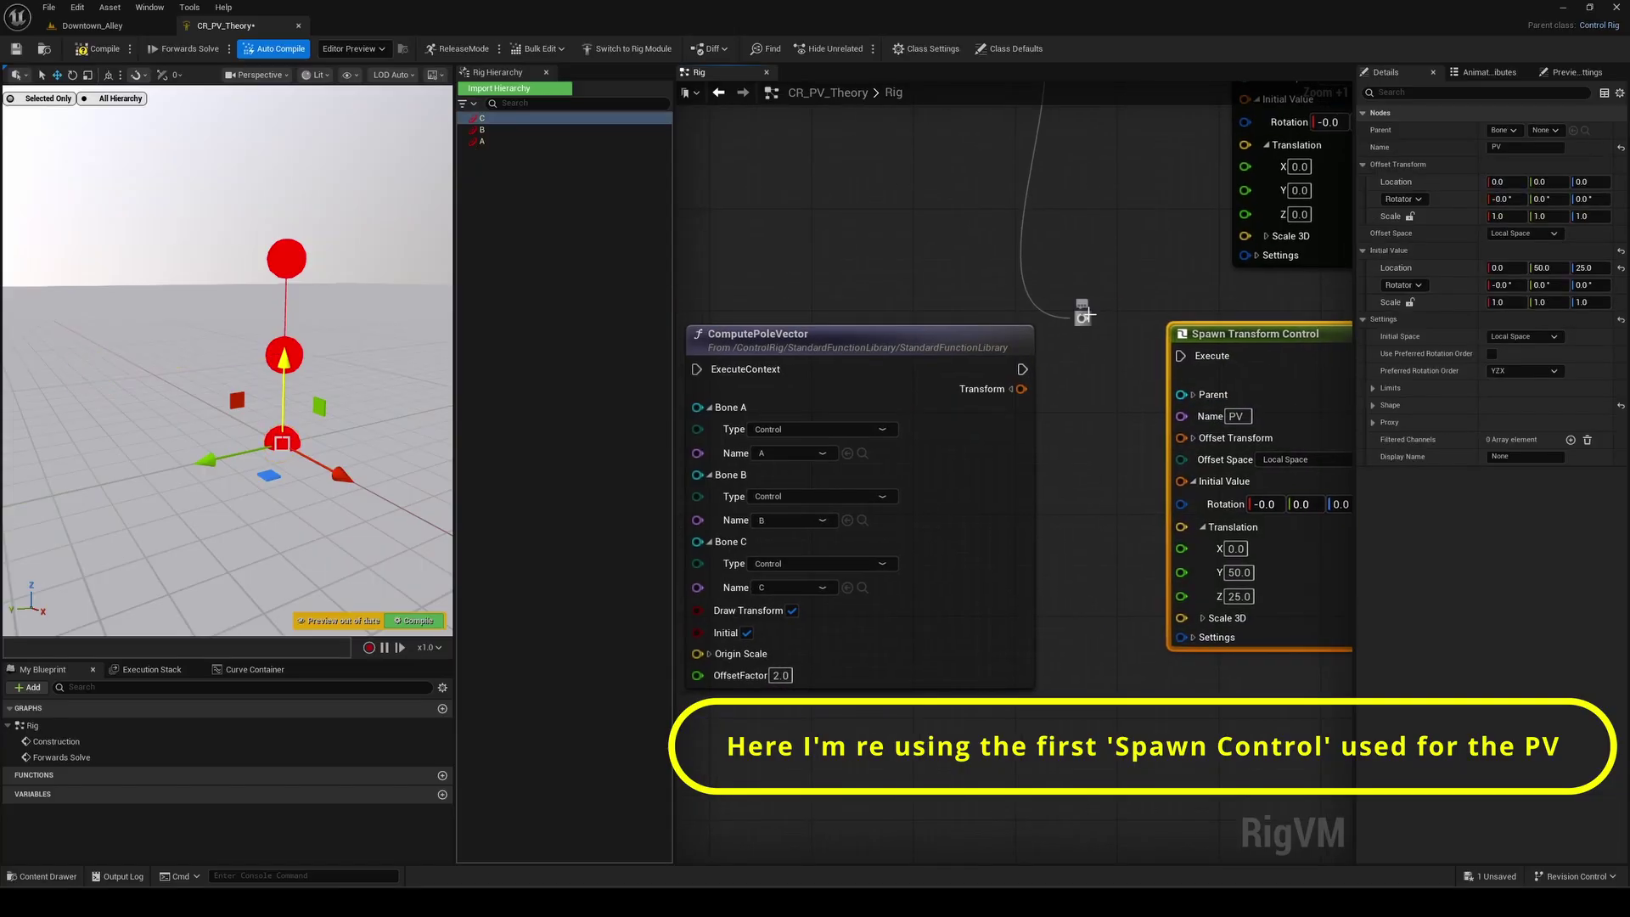
Step: Move the reroute point towards ComputePoleVector and reset the initial translation on PV's spawn node to 0
left_click_drag(1084, 314, 724, 331)
right_click_drag(1040, 301, 728, 260)
left_click(1104, 569)
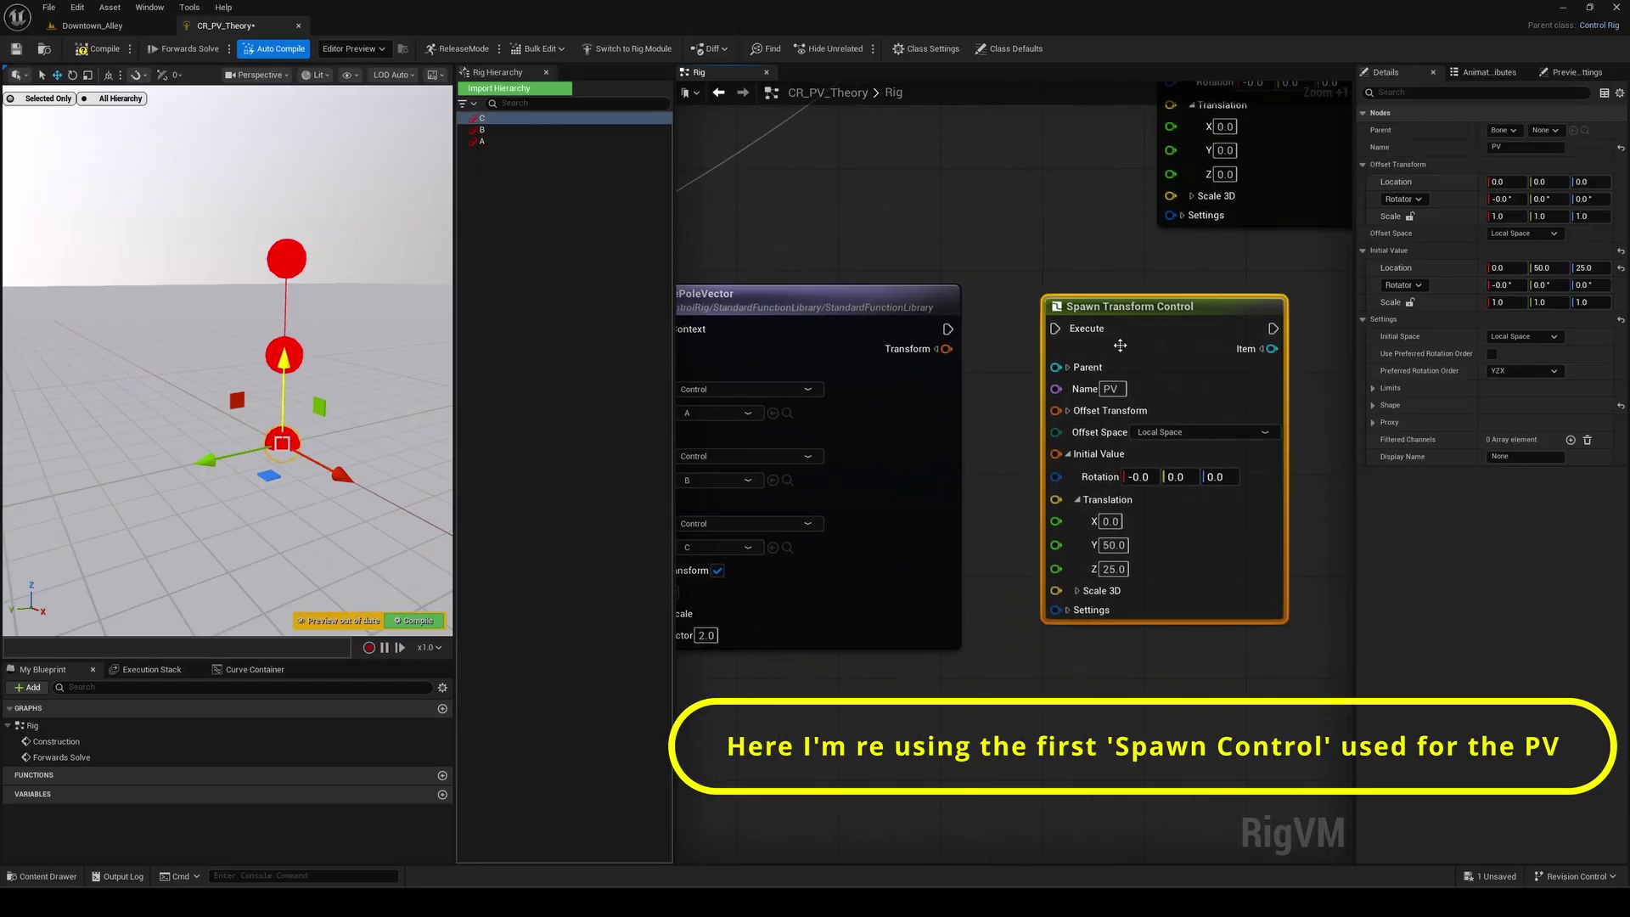
left_click(1106, 568)
left_click(1067, 453)
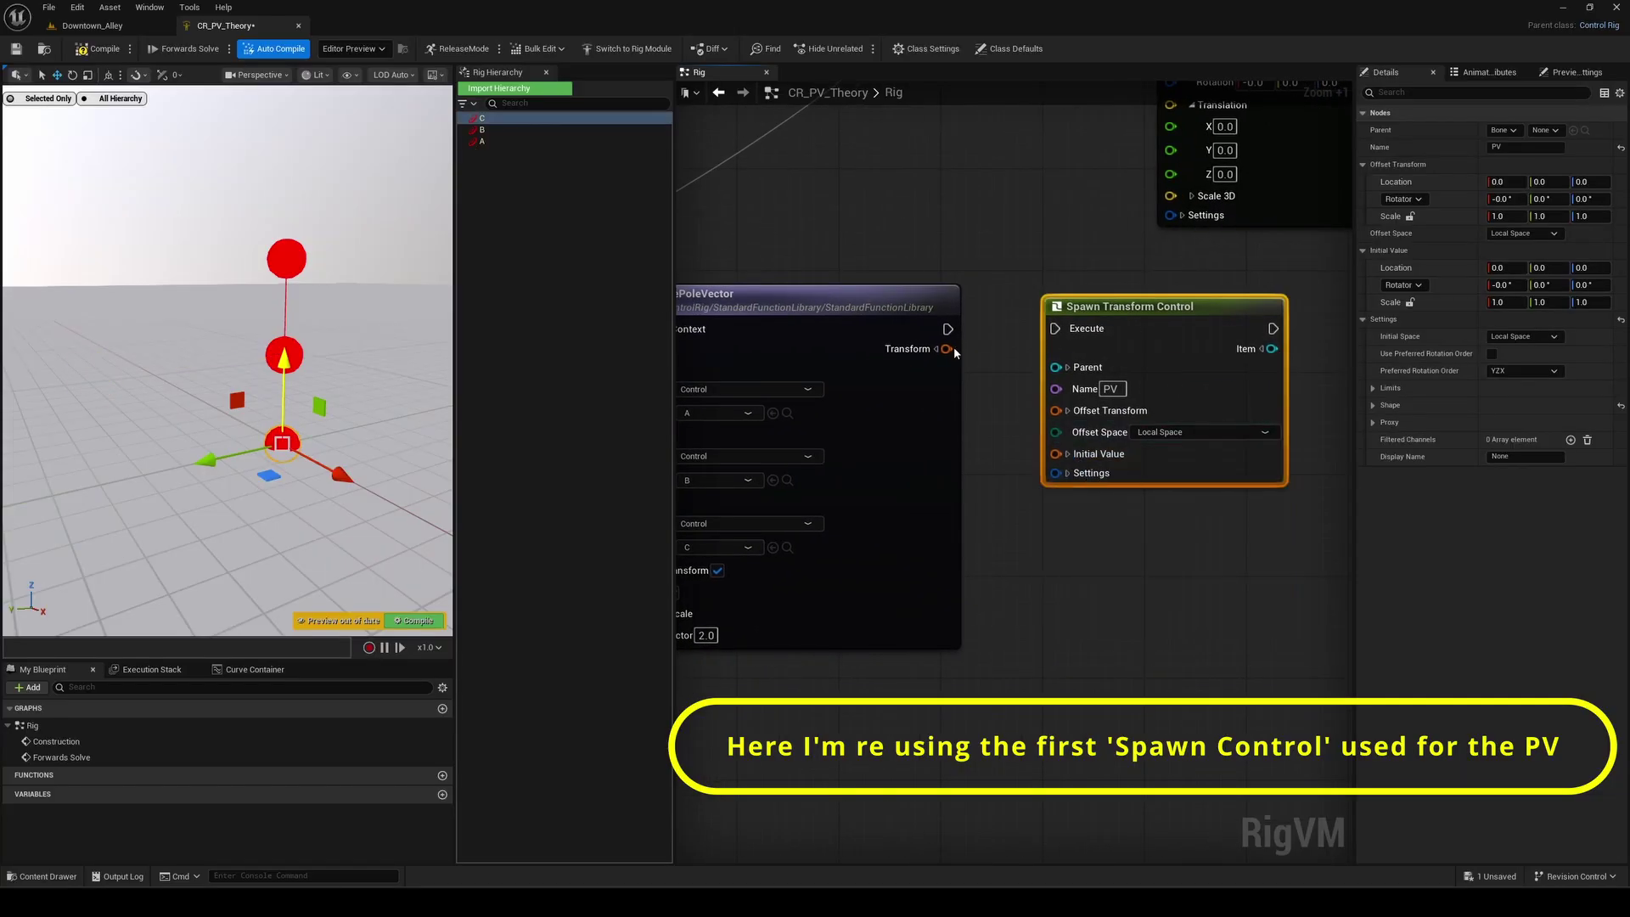
Step: Connect ComputePoleVector's Transform output to PV's Initial Value, link their execution pins, and save the rig
left_click_drag(946, 349, 1056, 453)
left_click_drag(1054, 328, 947, 328)
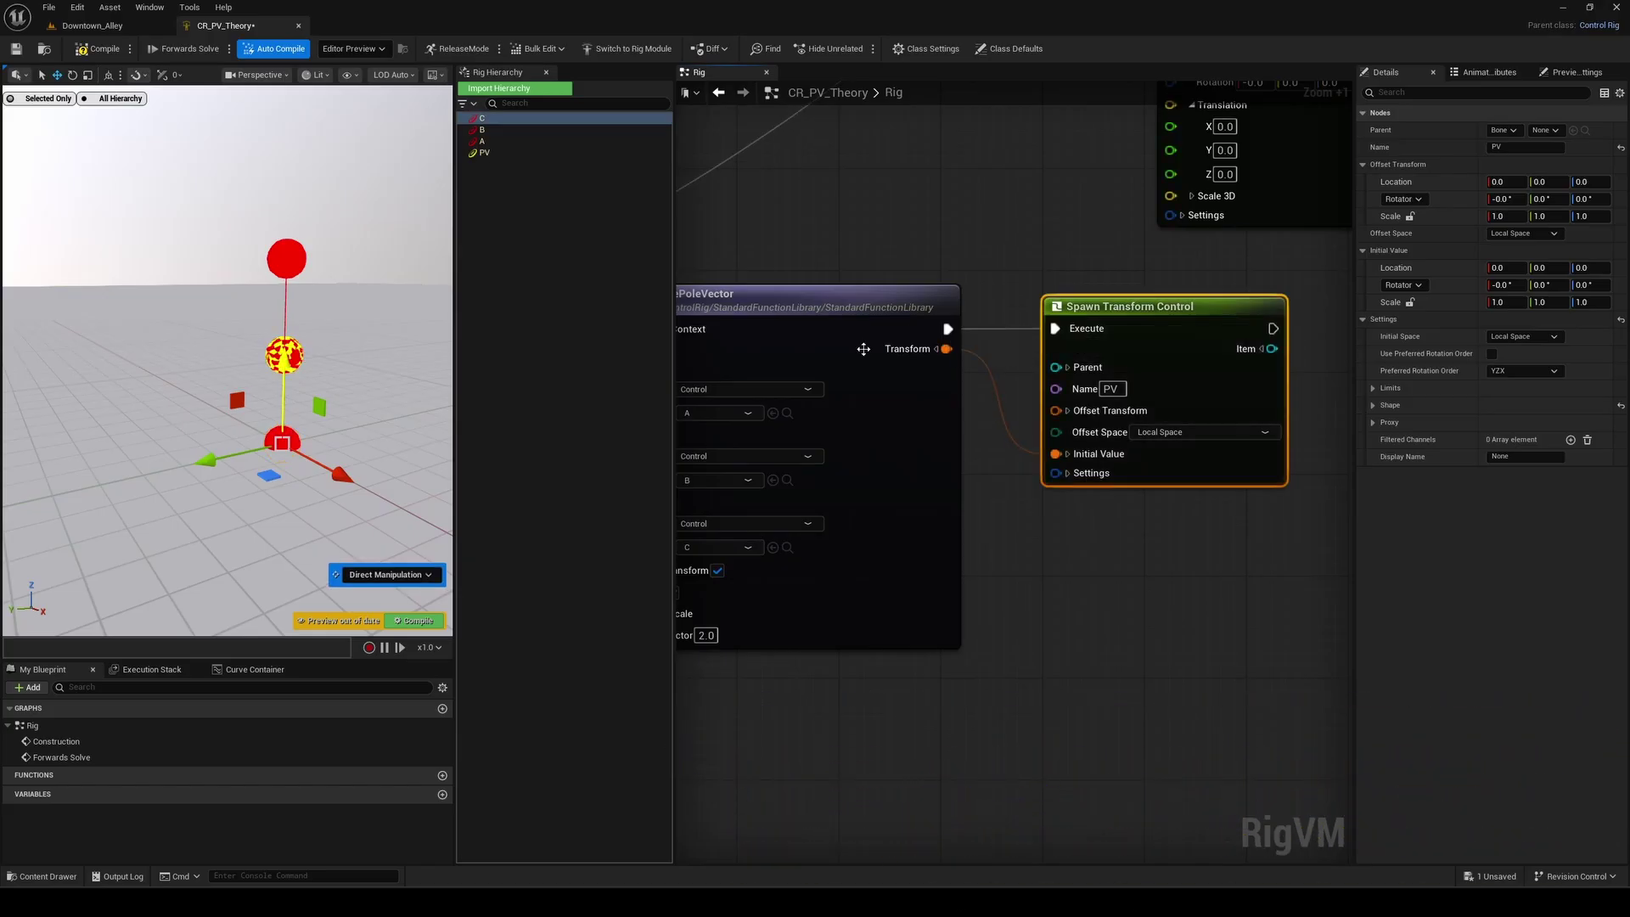
left_click_drag(1178, 316, 1216, 315)
left_click(1025, 254)
key("ctrl+s")
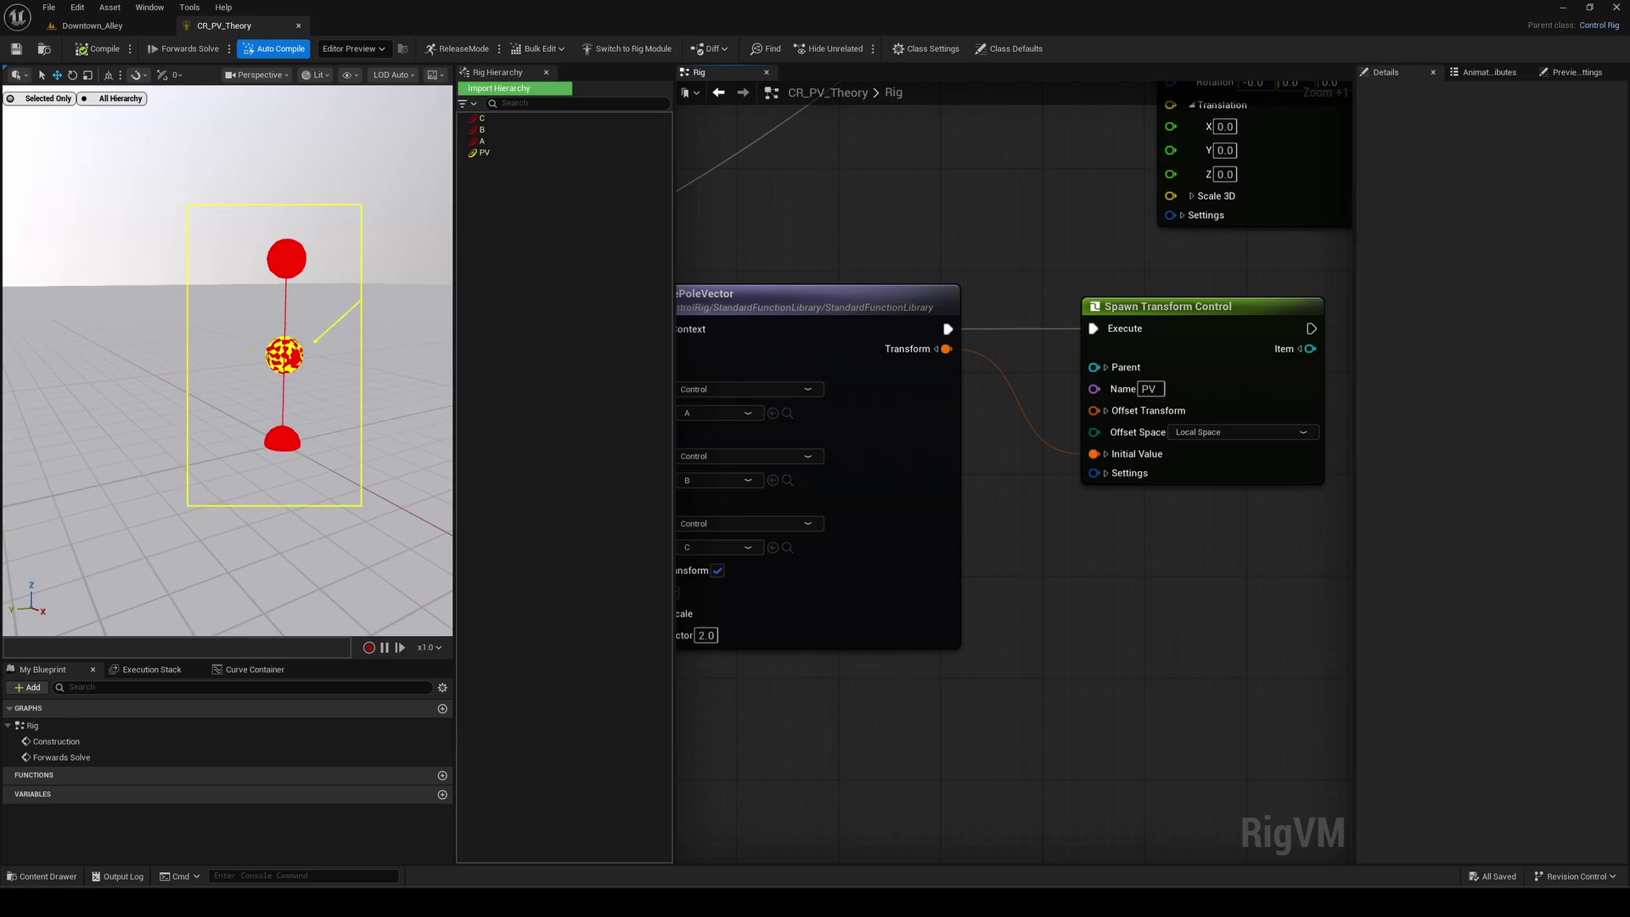
Step: Try several initial Y translation values on control B's spawn node, finishing with 15
scroll(1073, 429, "down", 4)
scroll(1074, 429, "up", 7)
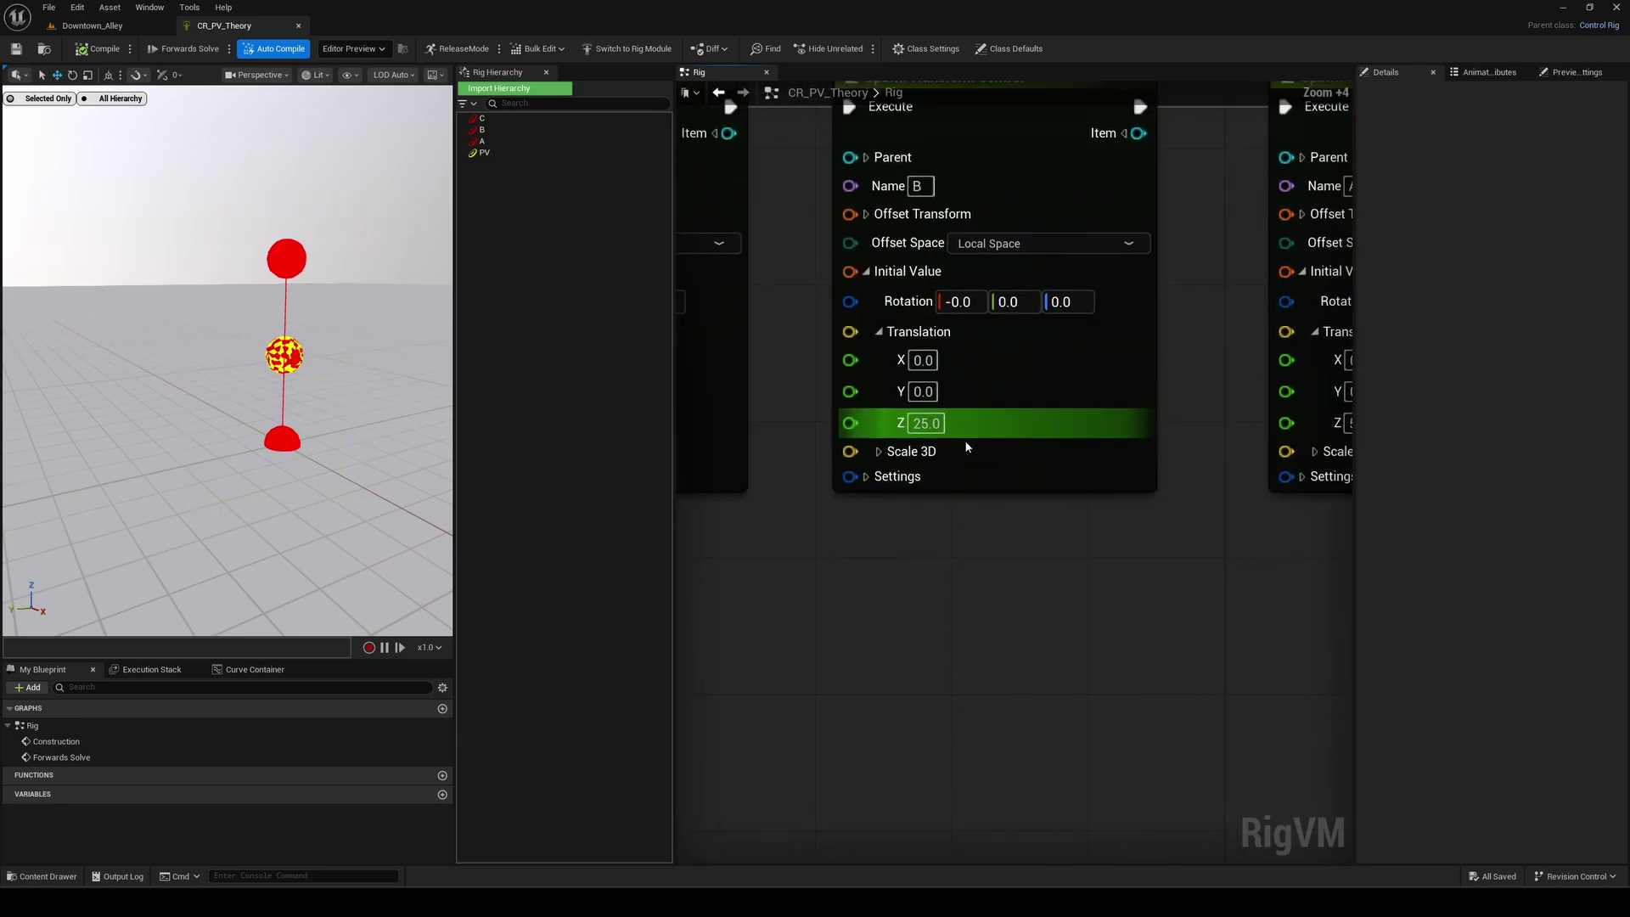
left_click(926, 391)
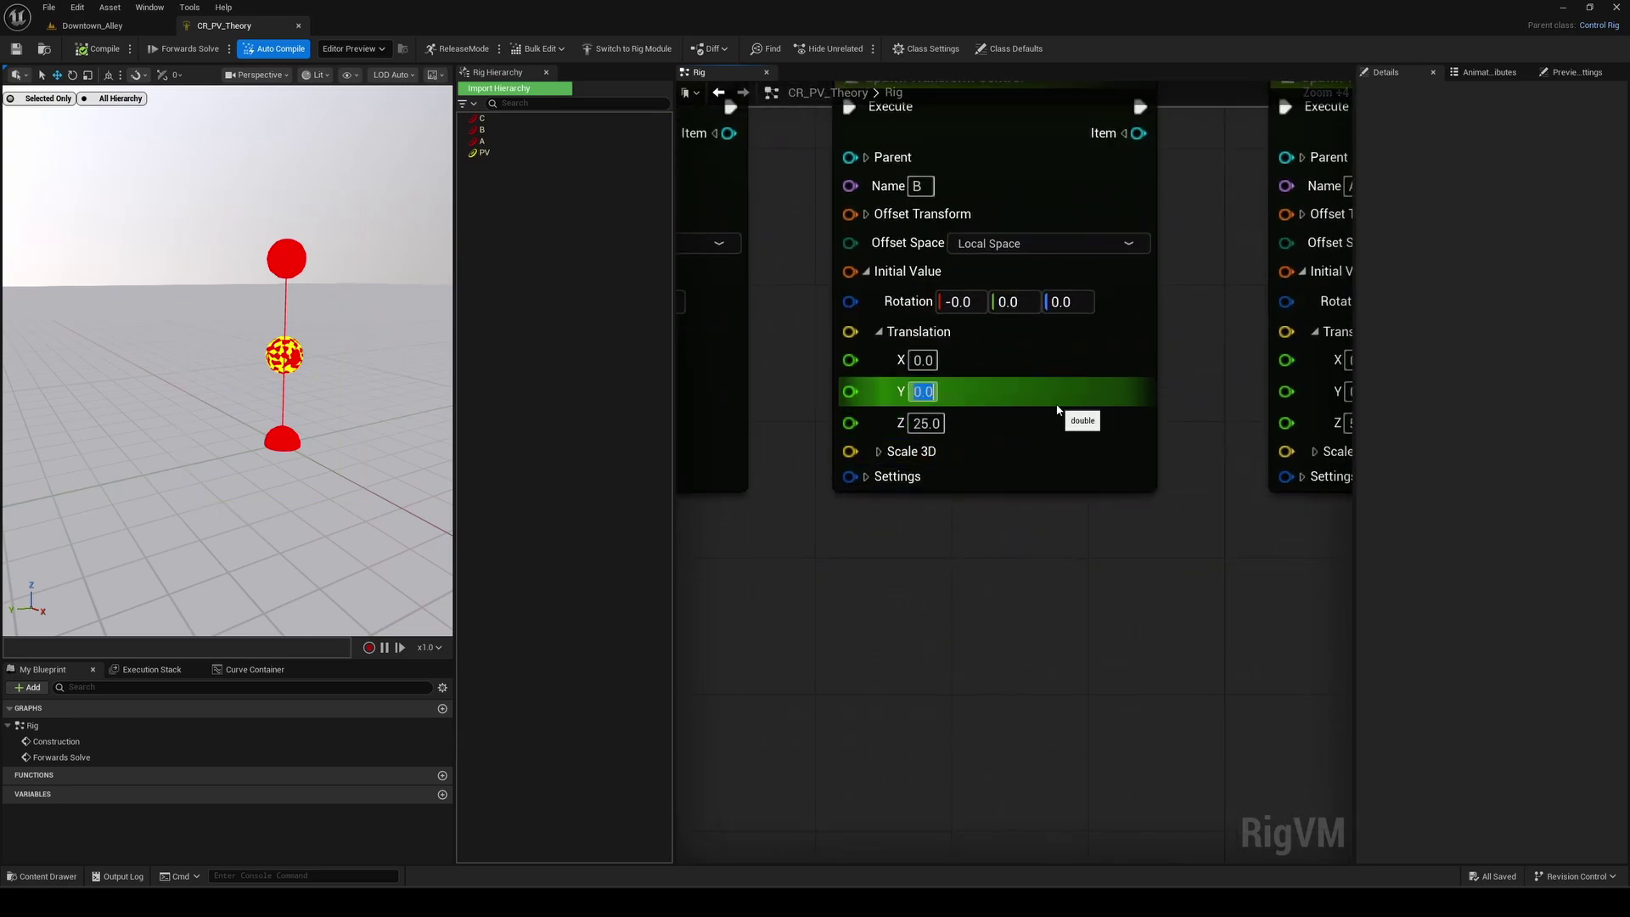
type("15")
key("Return")
type("-15")
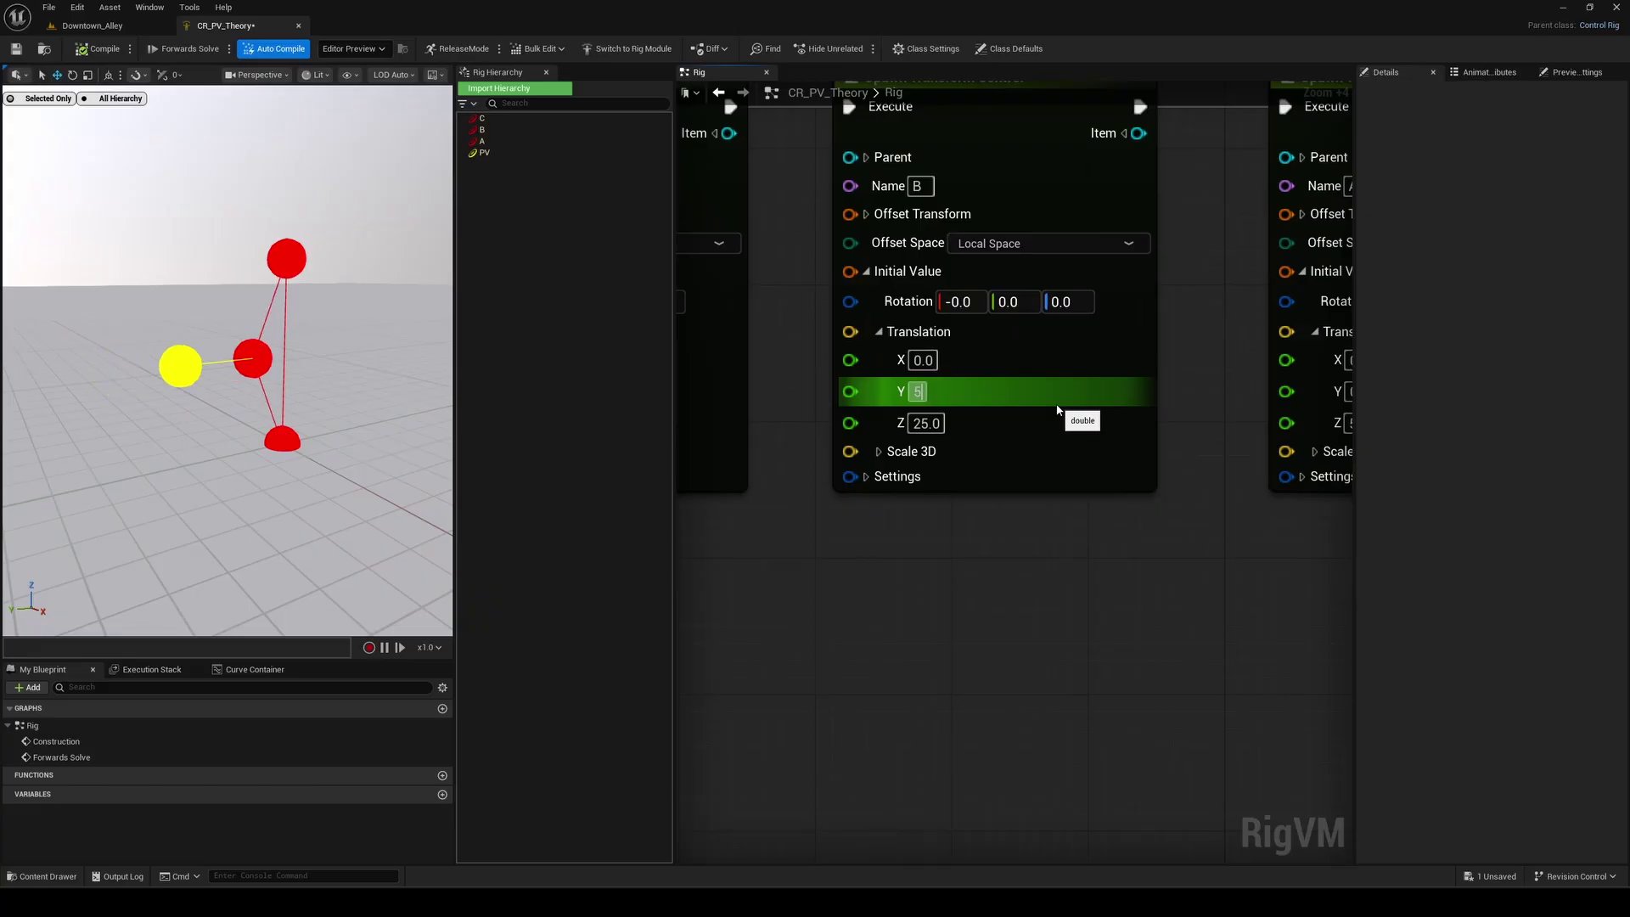
key("Return")
type("10")
key("Return")
type("15")
key("Return")
Step: Try an initial Y translation of 15 on control A's spawn node and return it to 0
scroll(1113, 539, "down", 2)
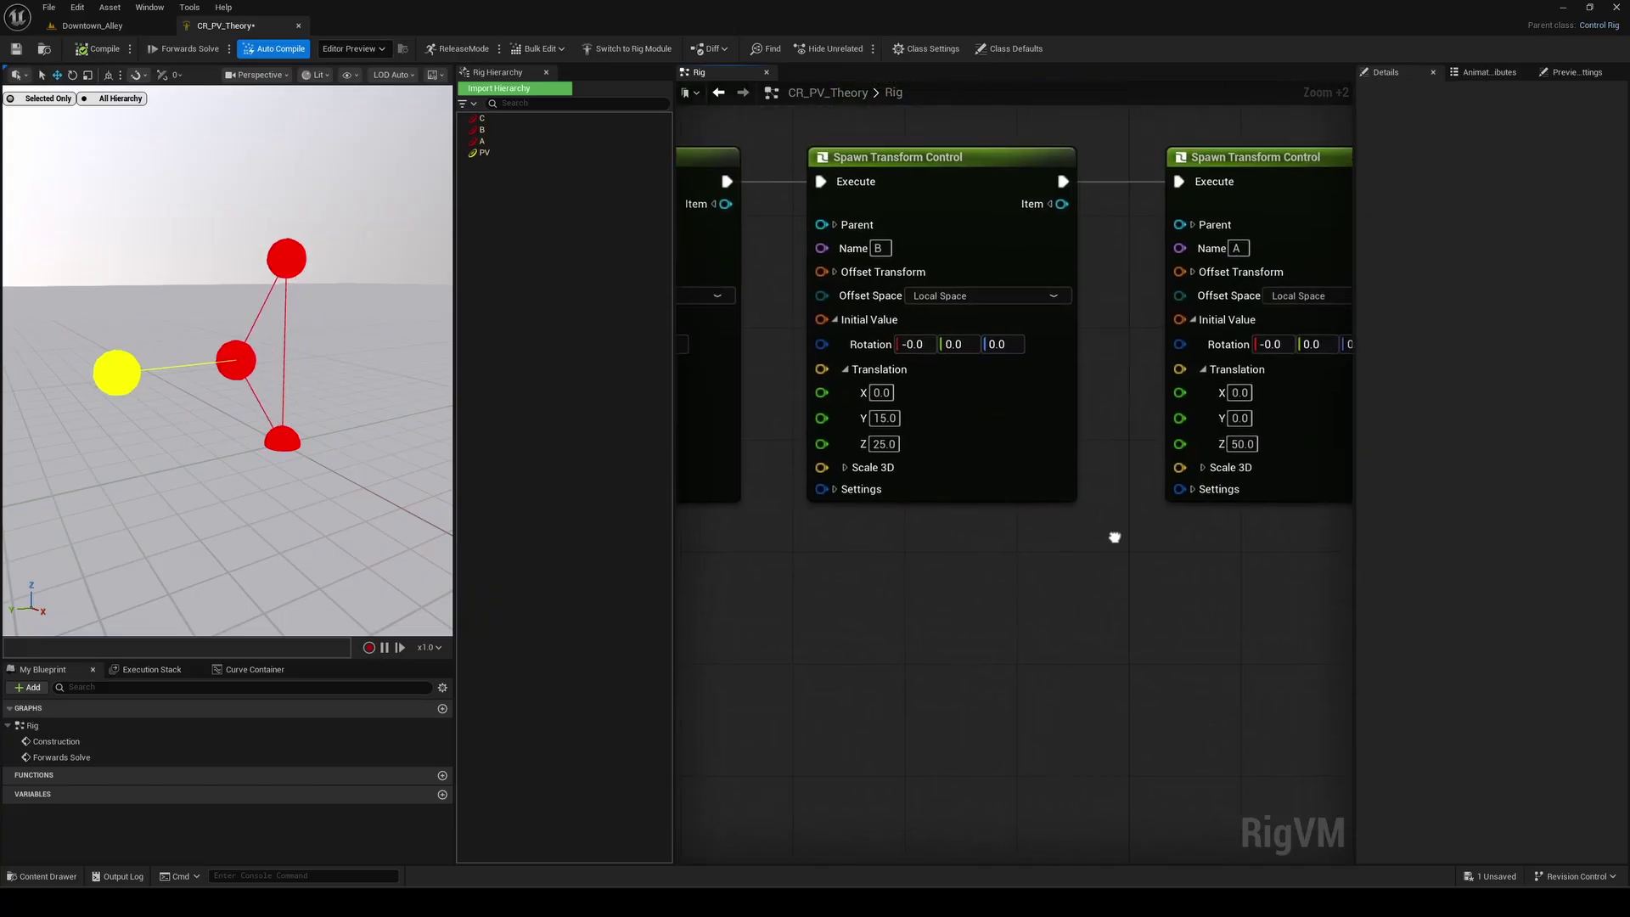
right_click_drag(1042, 527, 978, 543)
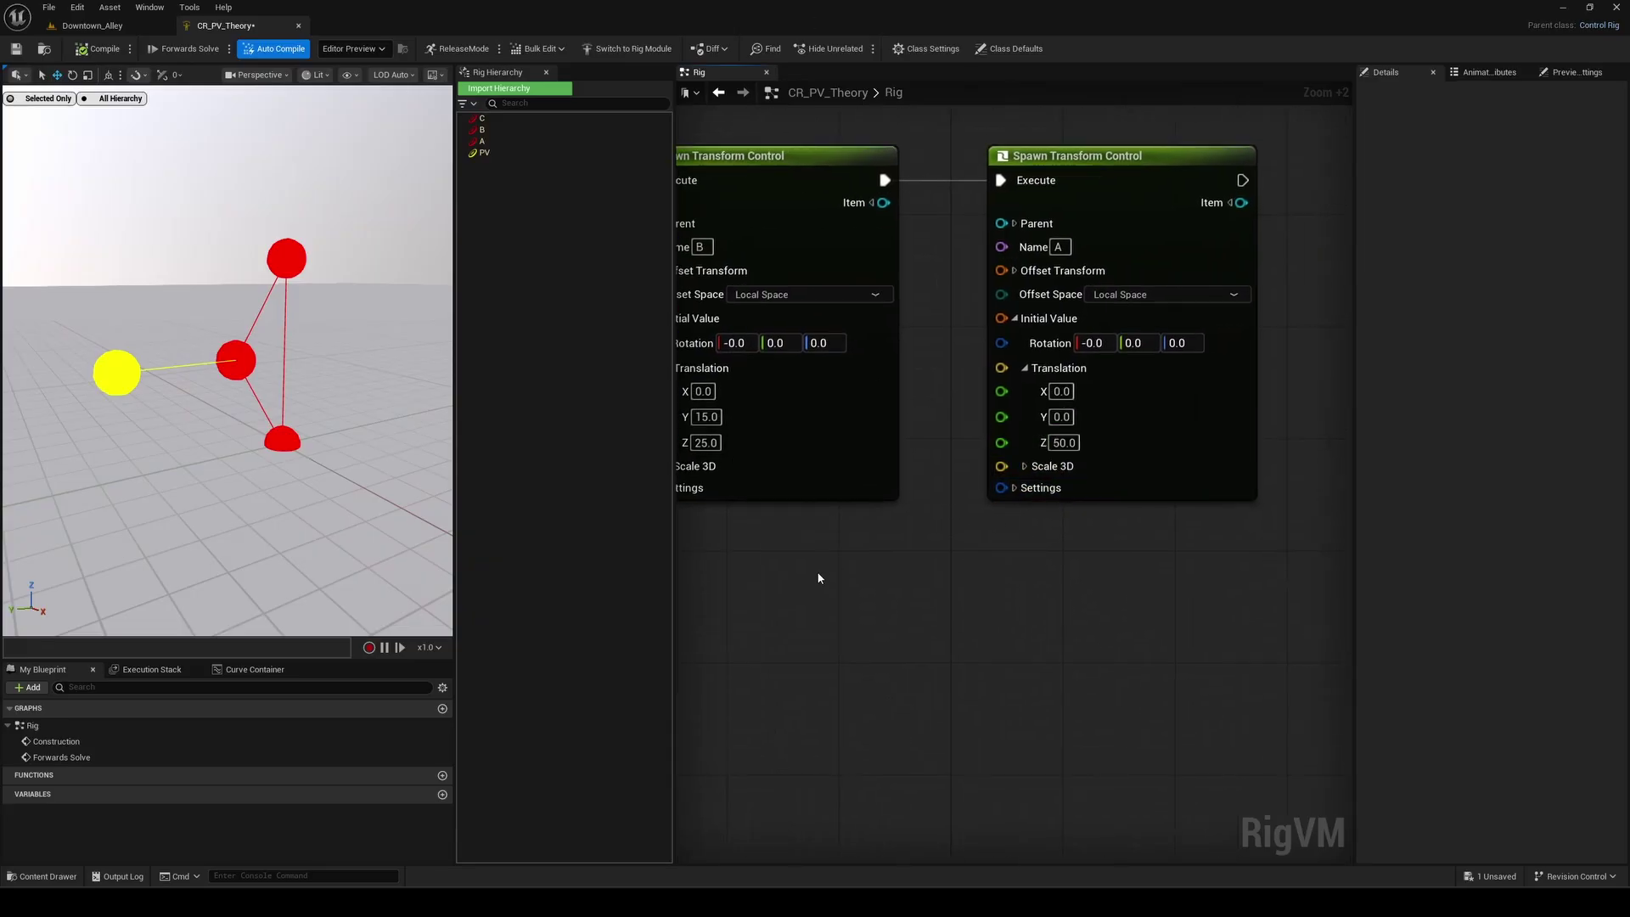
left_click(1062, 417)
type("15")
key("Return")
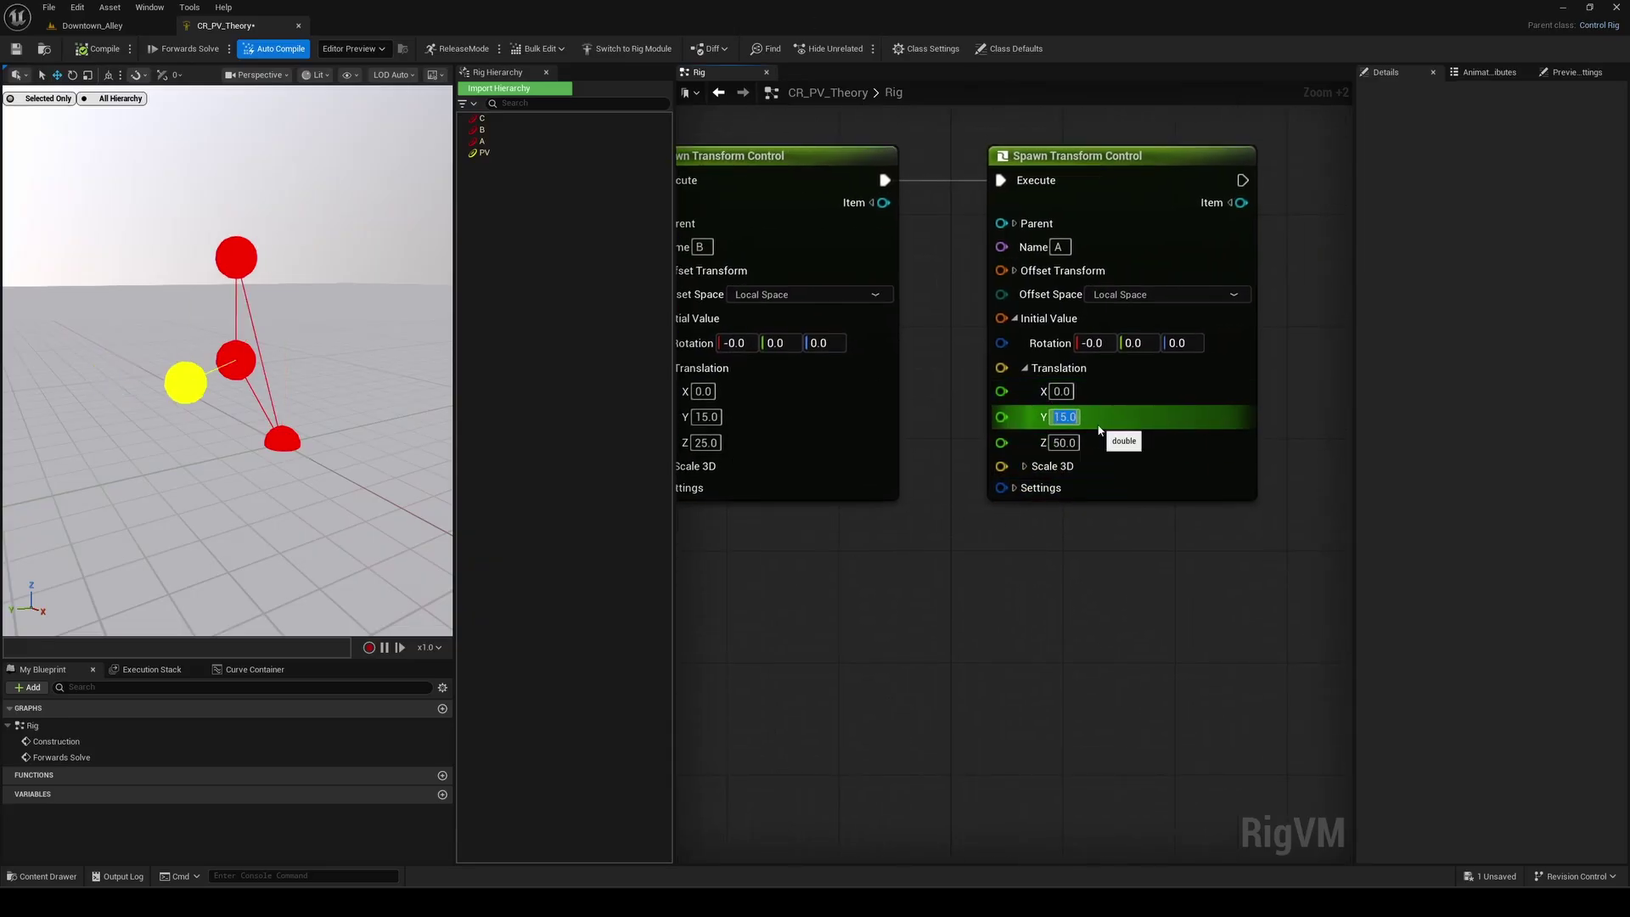
type("-5")
key("Return")
type("0")
key("Tab")
right_click_drag(1099, 430, 1035, 430)
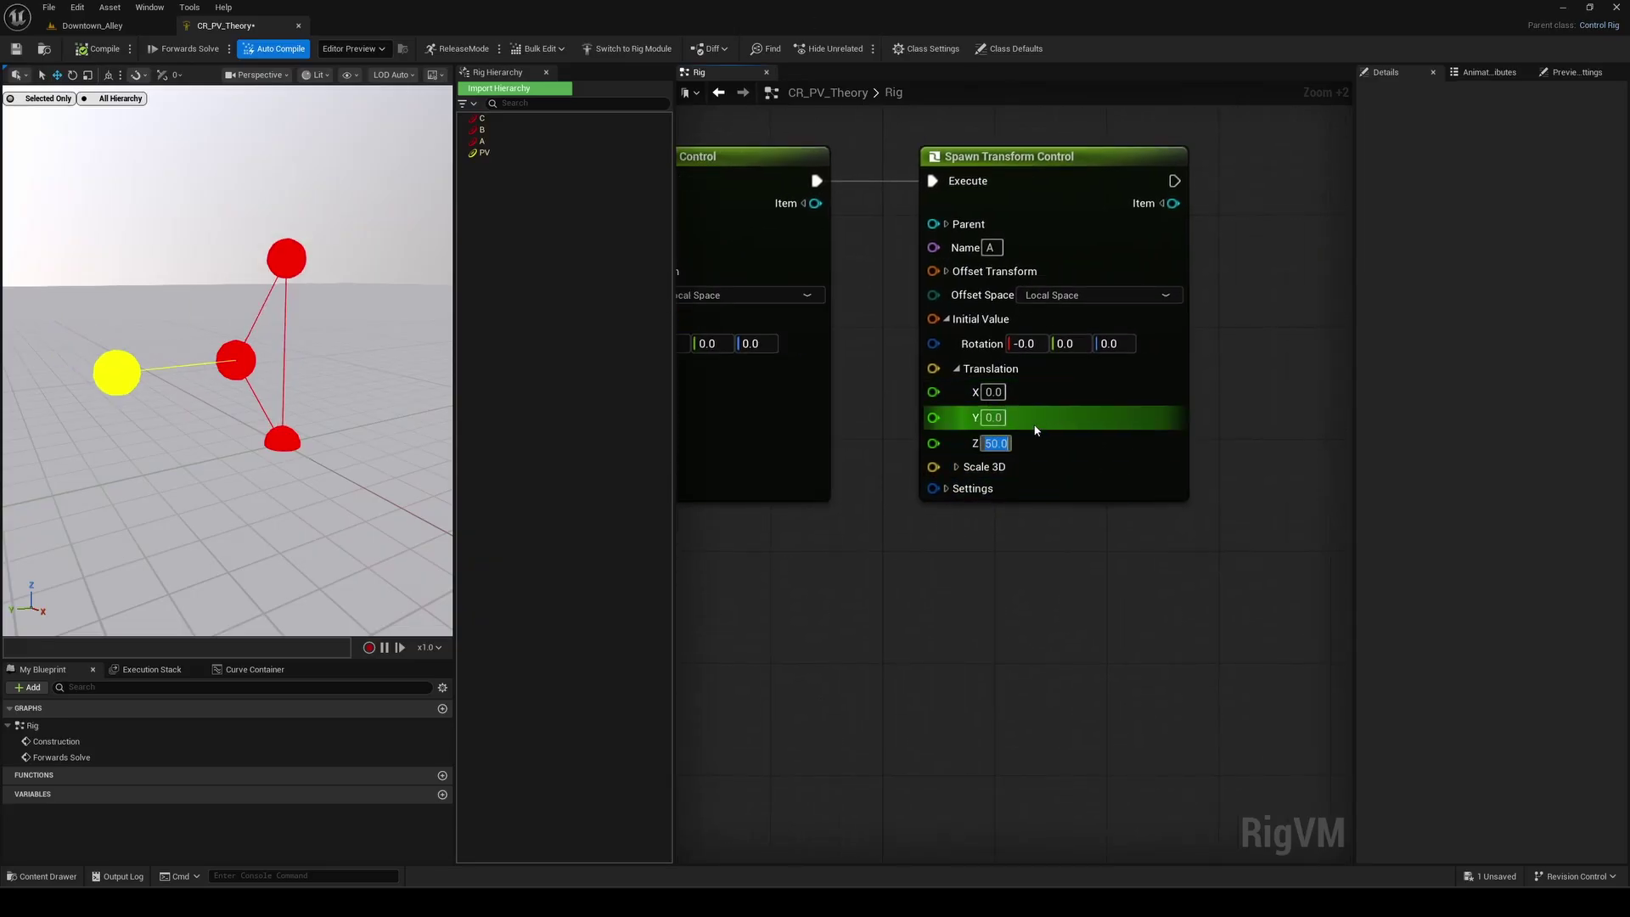
type("15")
key("Return")
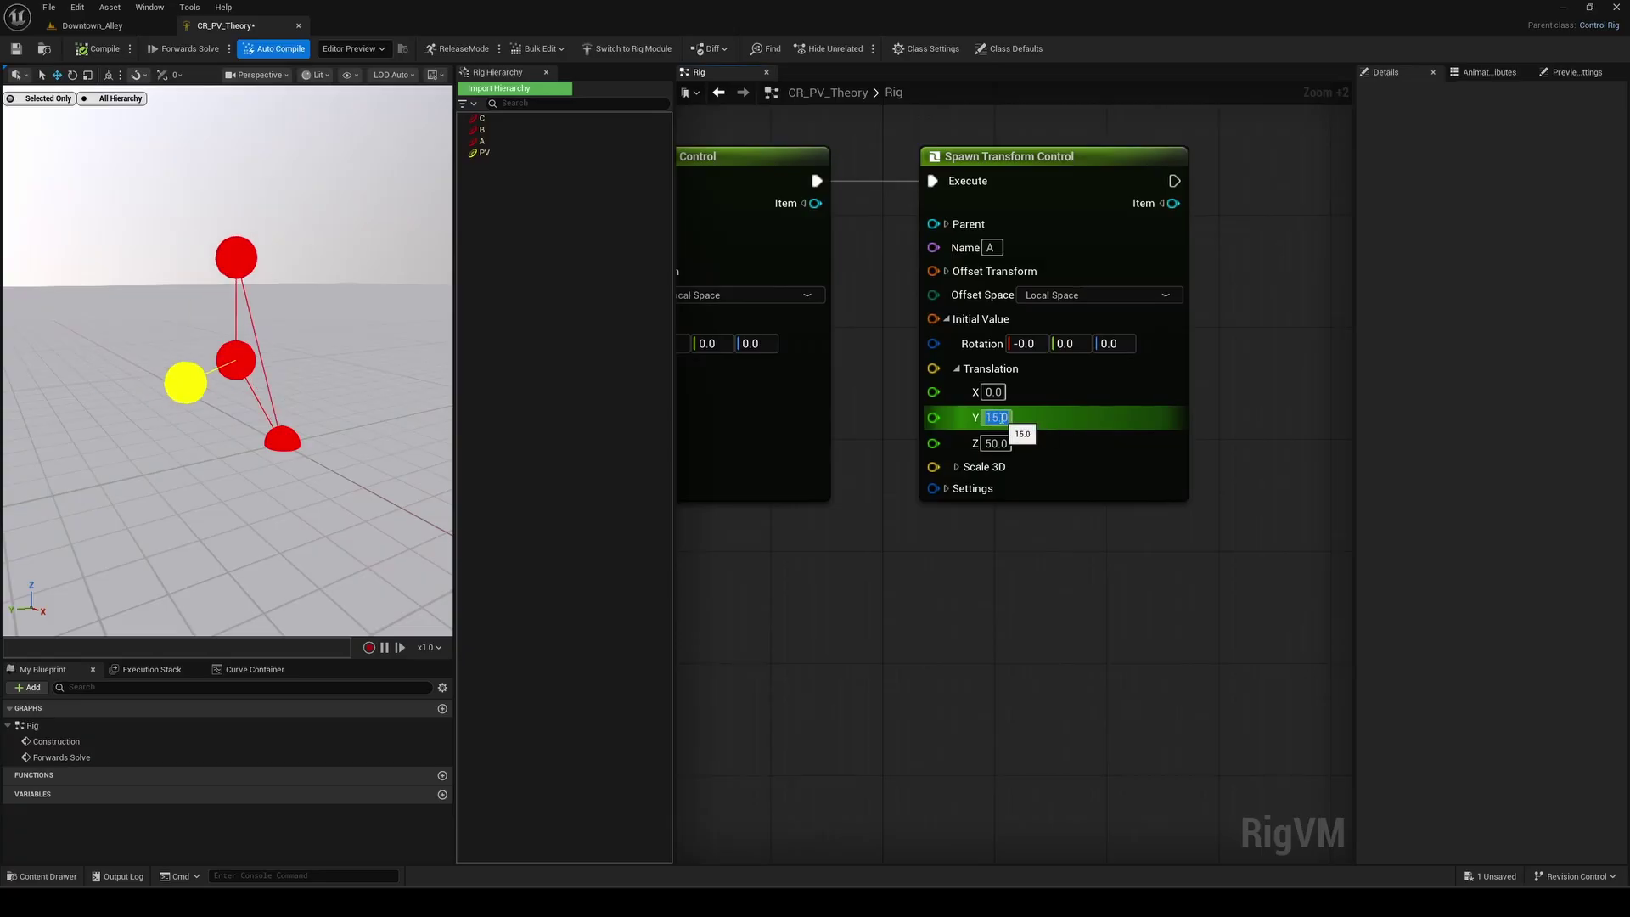
type("0")
key("Return")
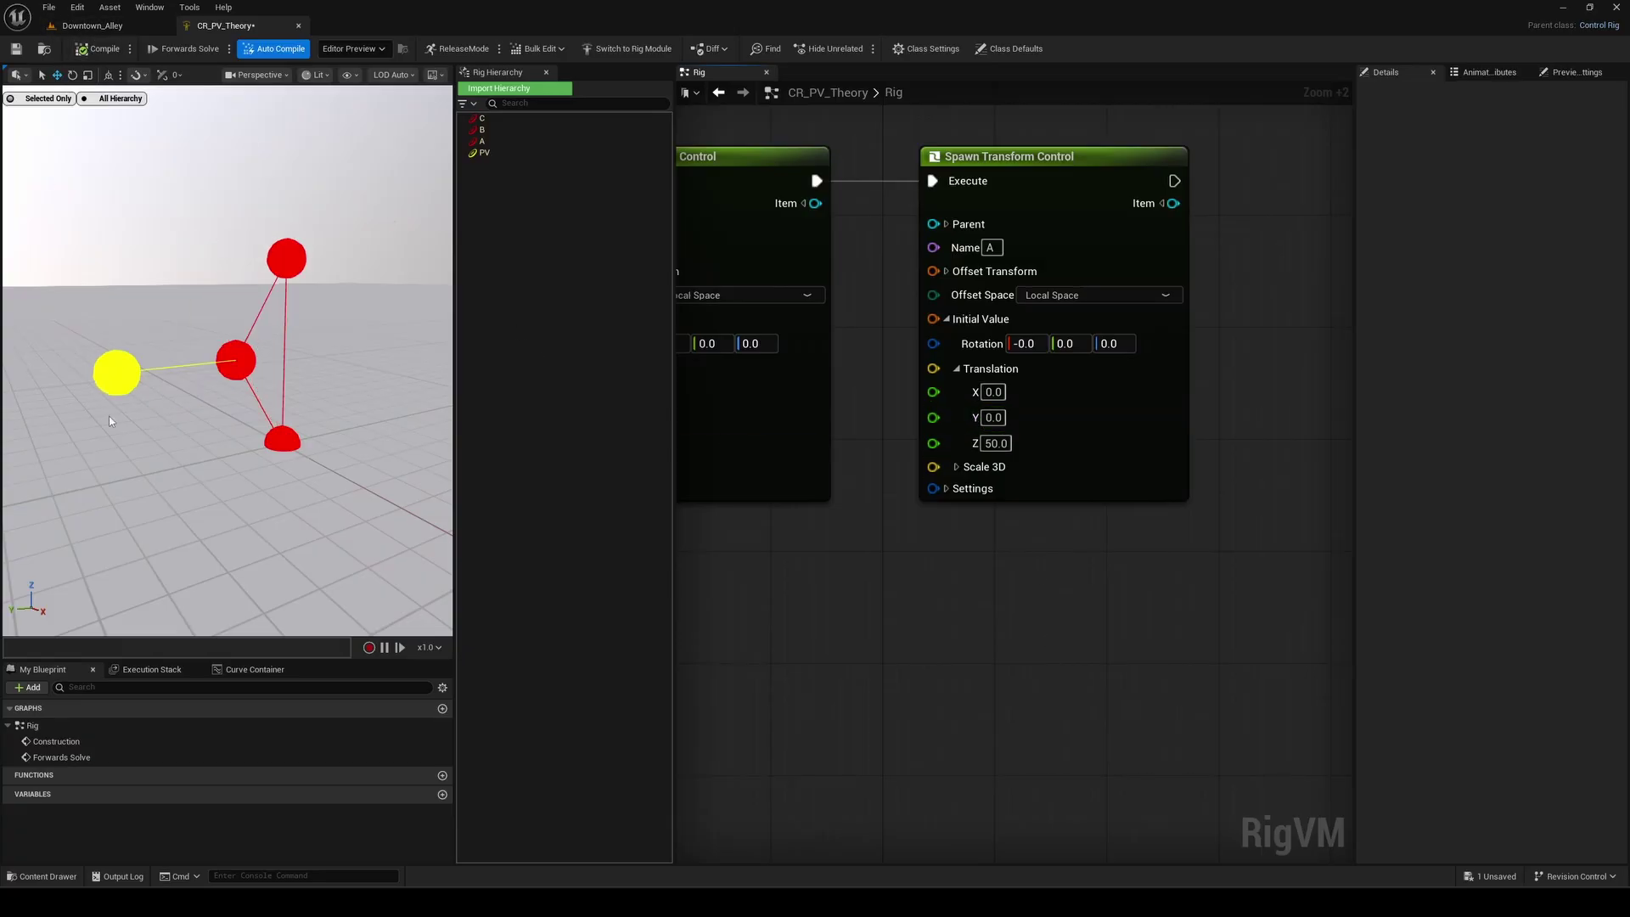
Step: Move control C in the viewport to test the bent chain with the computed pole vector
left_click(288, 437)
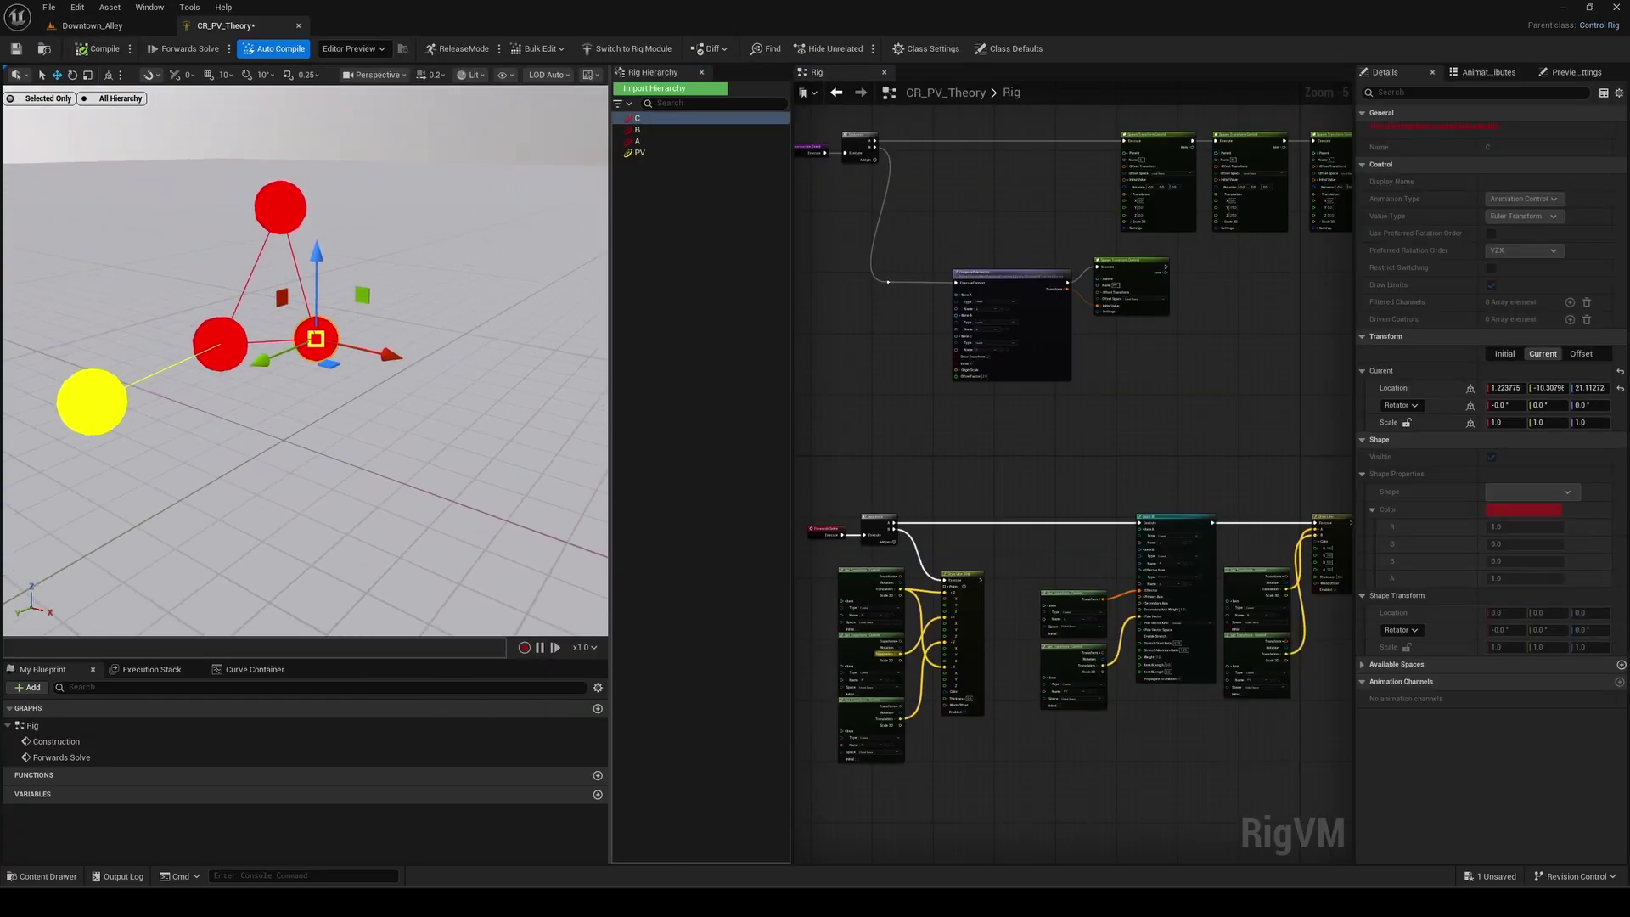
left_click(167, 444)
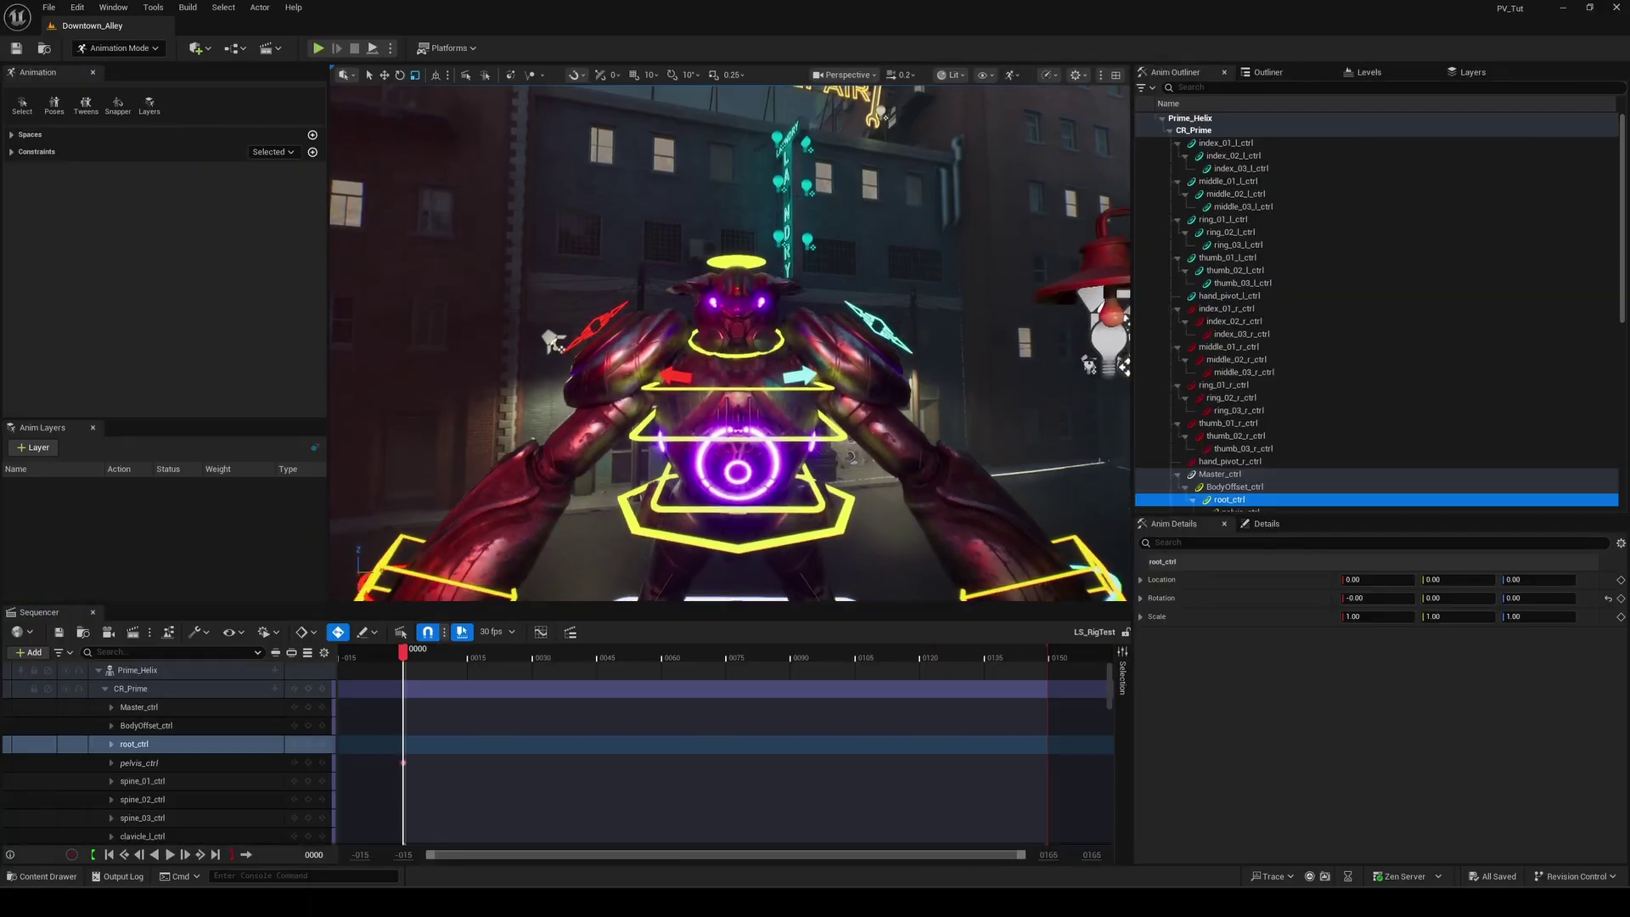
Step: Select PV_Arm_r on the Prime_Helix character and reposition the right arm's IK control to test its pole vector
left_click_drag(739, 462, 738, 463, "alt")
left_click(632, 313)
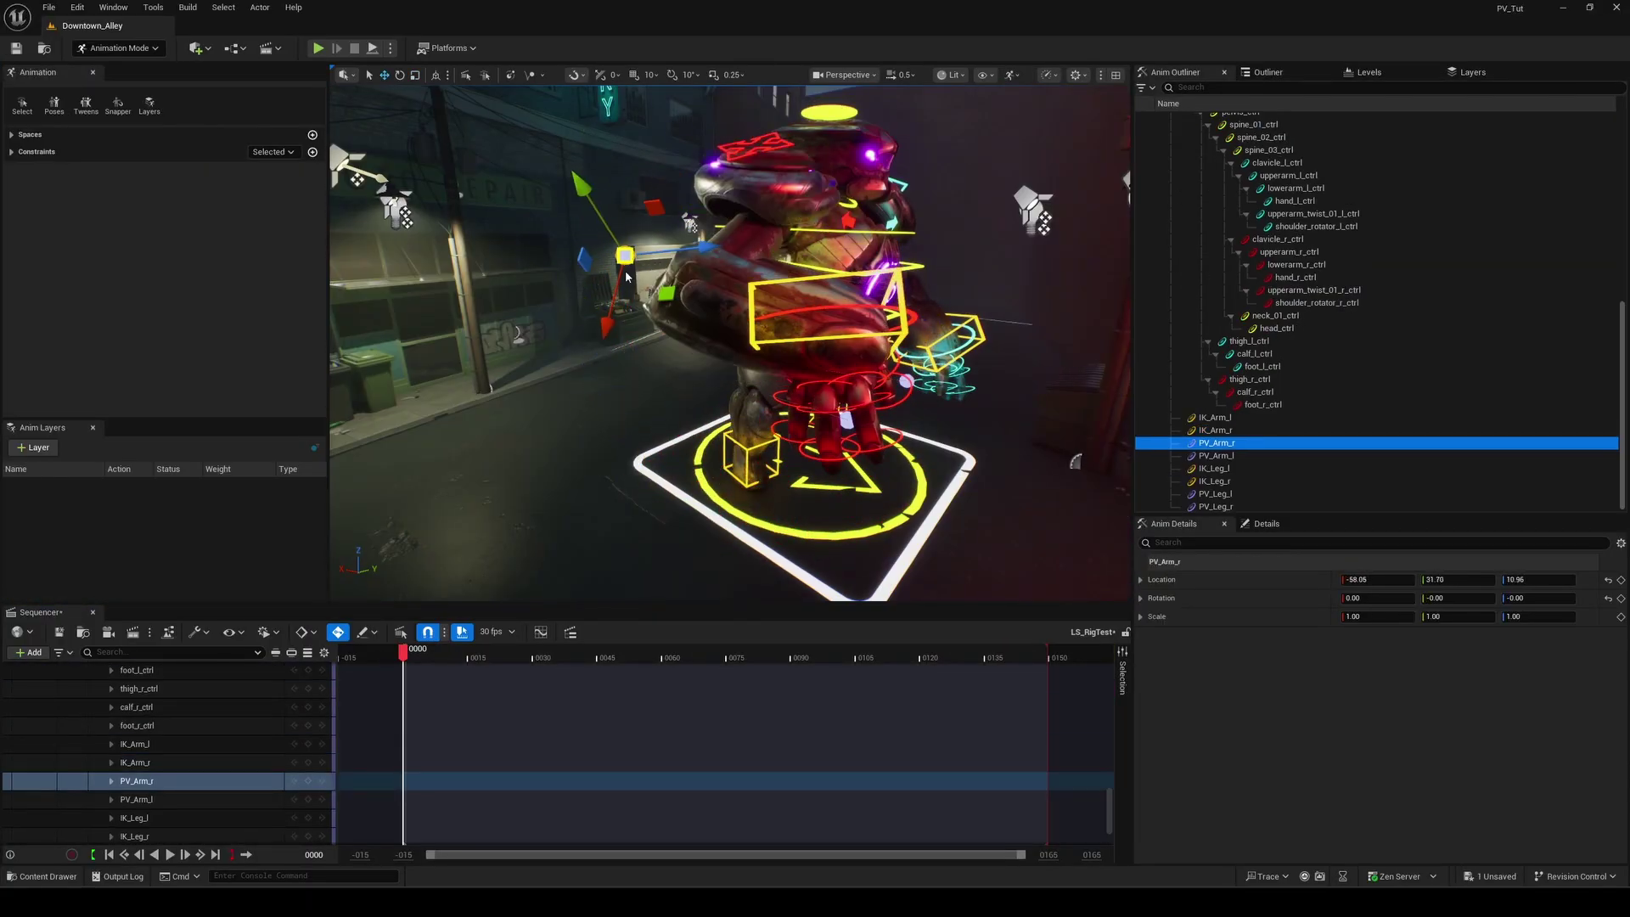
left_click(836, 284)
key("e")
key("w")
left_click_drag(843, 270, 785, 405)
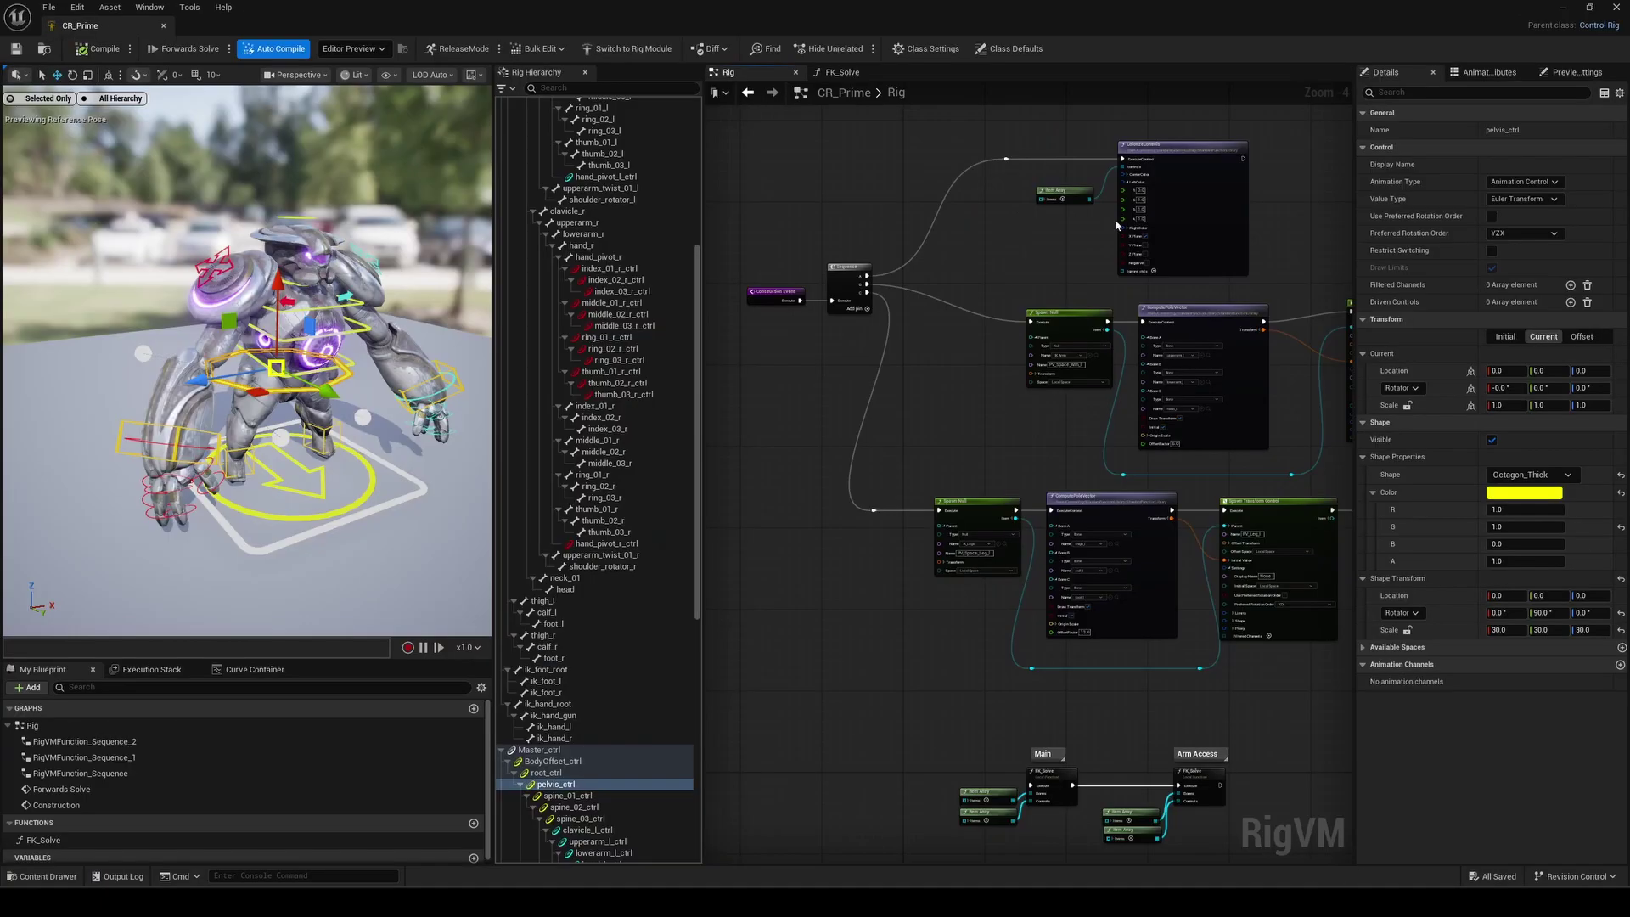
Step: Examine the IK control hierarchy and the Spawn Null and ComputePoleVector nodes for PV_Space_Arm_l in CR_Prime
scroll(601, 509, "down", 10)
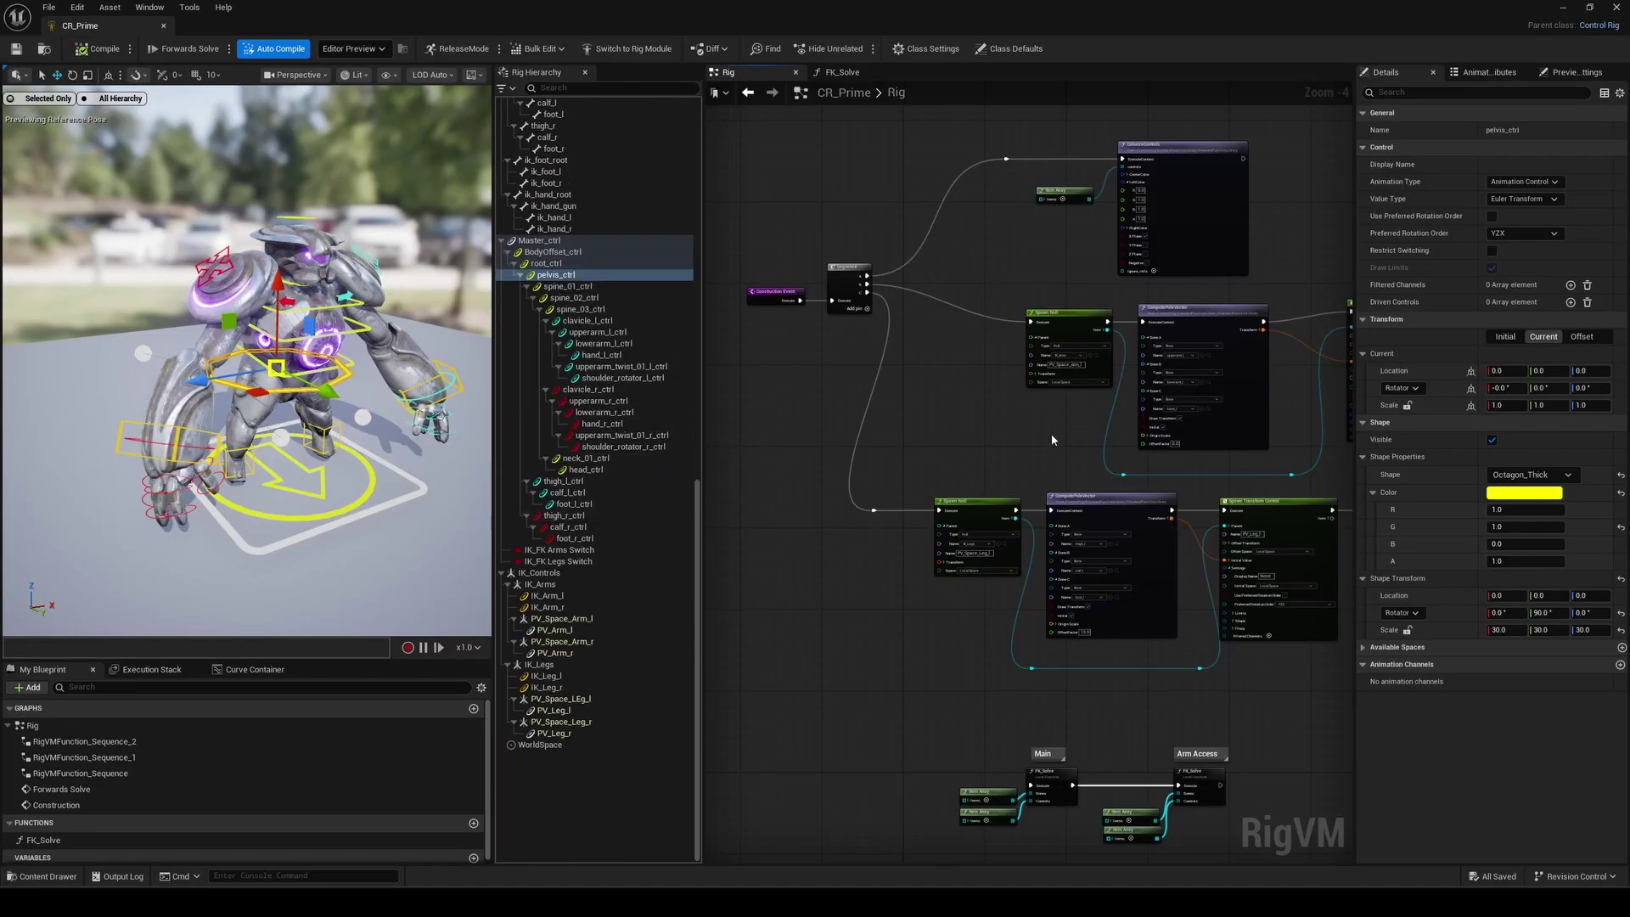
scroll(1121, 390, "up", 5)
right_click_drag(1120, 390, 884, 485)
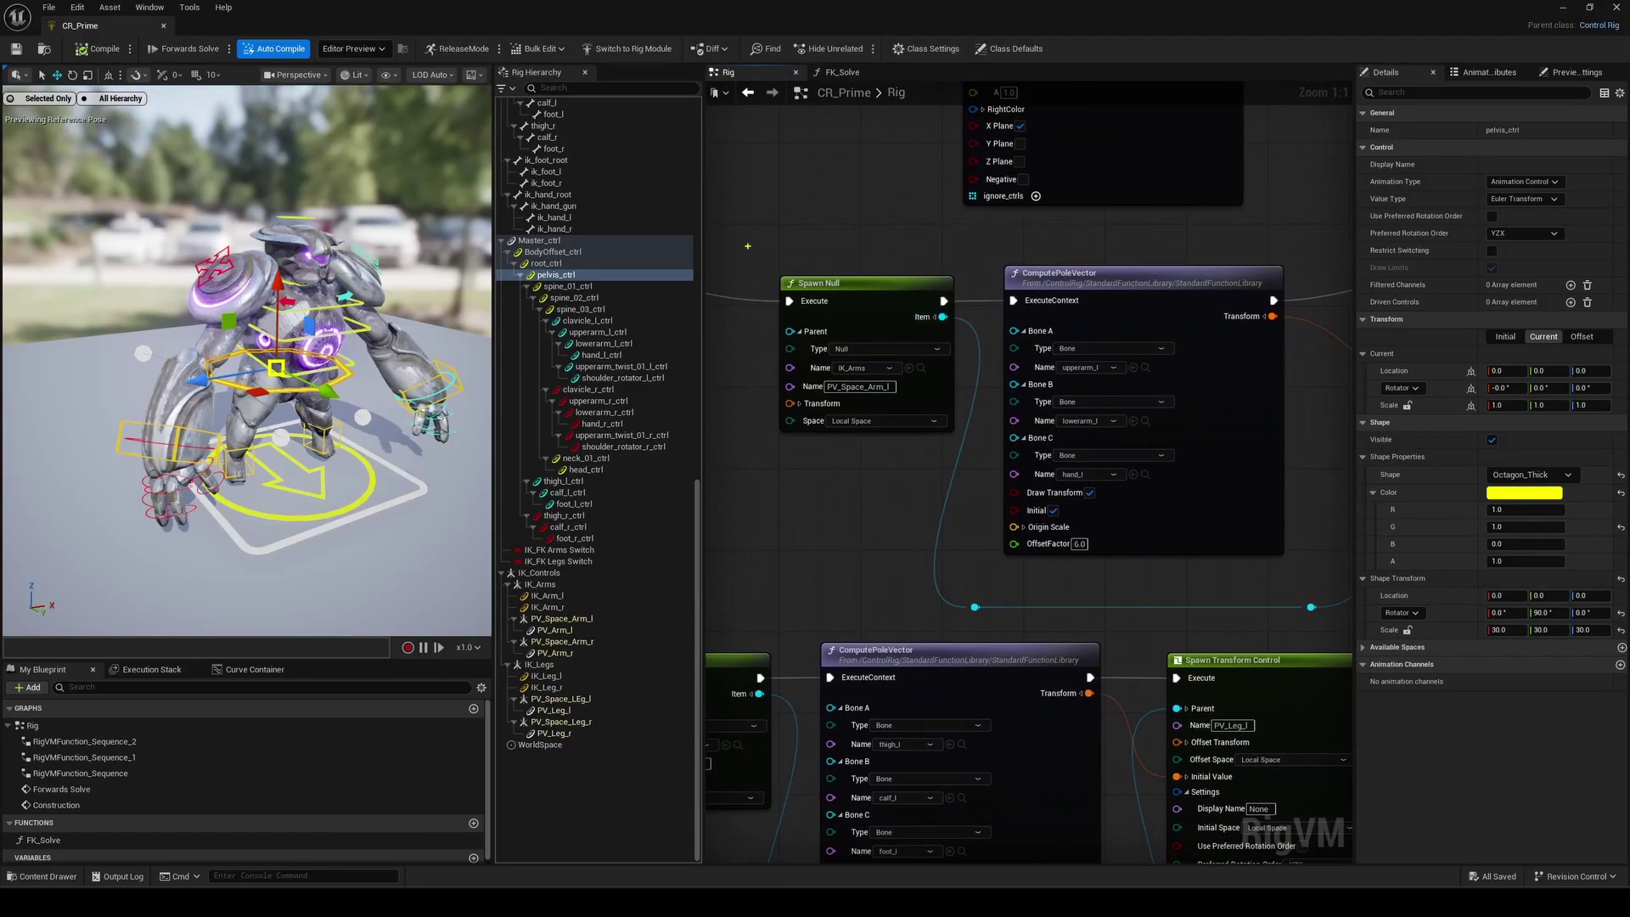
left_click_drag(748, 247, 987, 485)
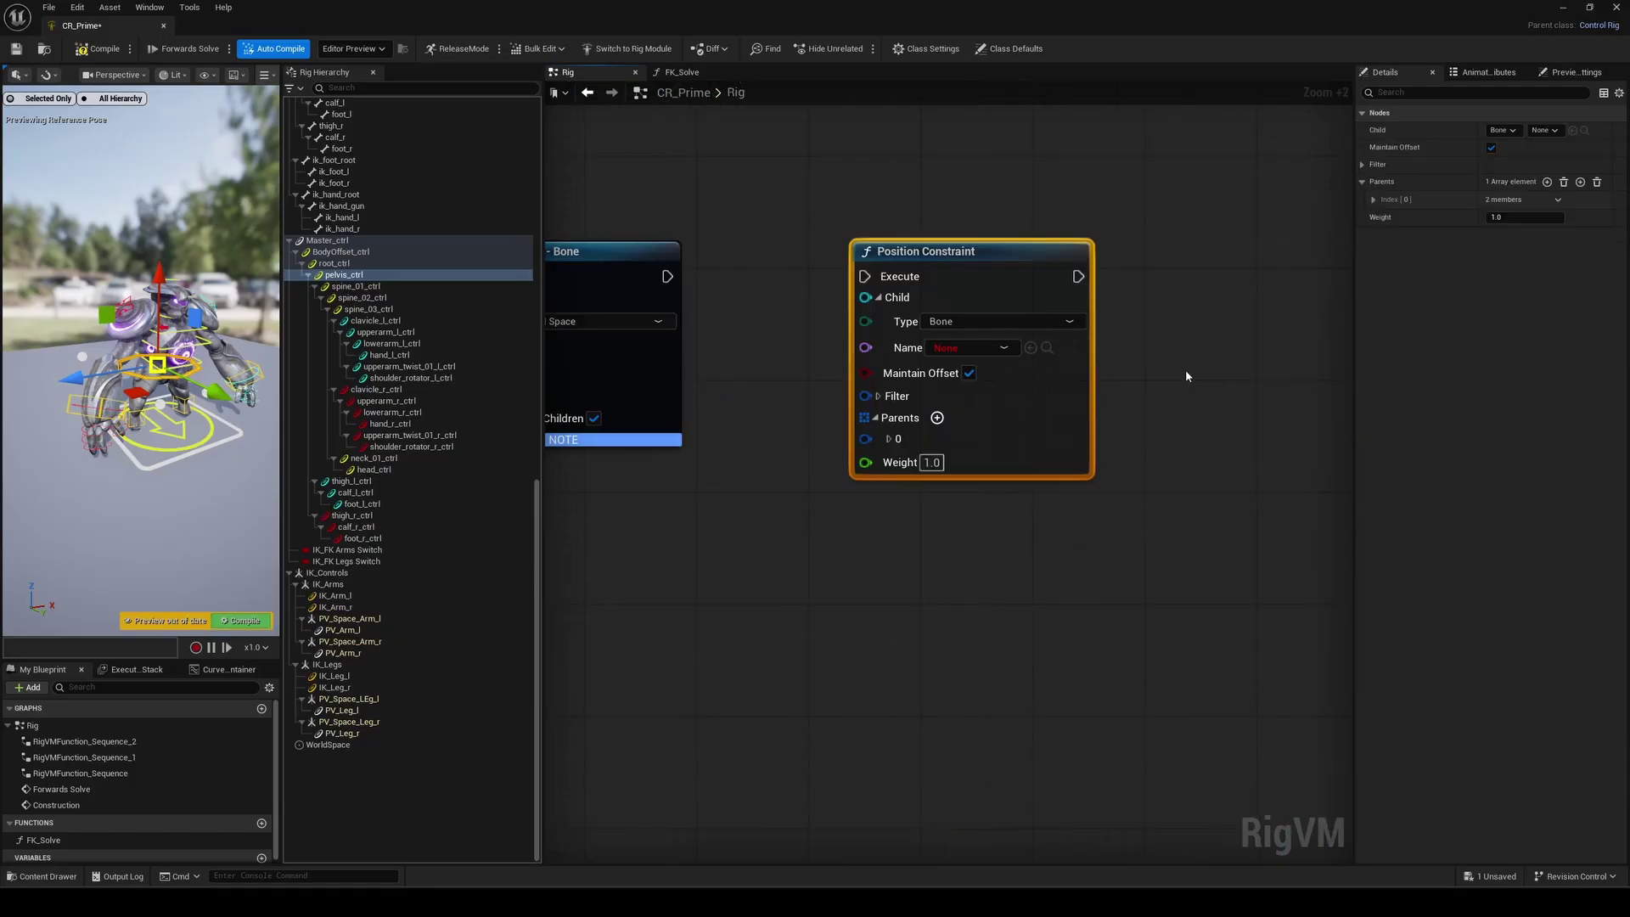
Step: Configure a Position Constraint with child PV_Space_Arm_l and parent lowerarm_l, link it after the bone transform node, and compile
left_click(937, 417)
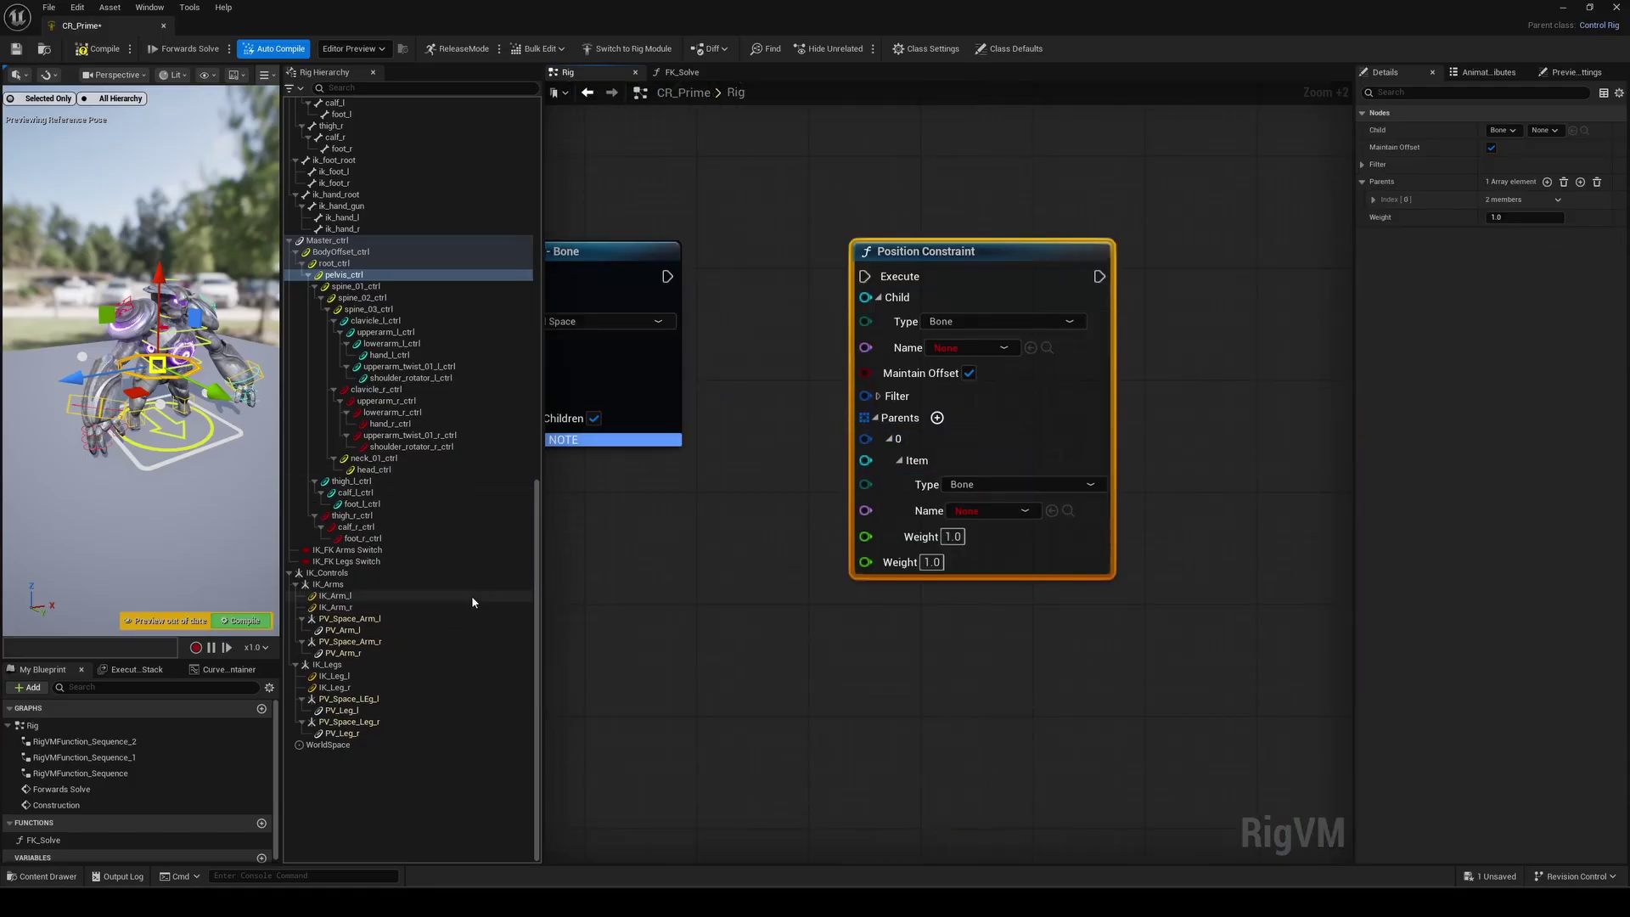
left_click_drag(349, 618, 968, 347)
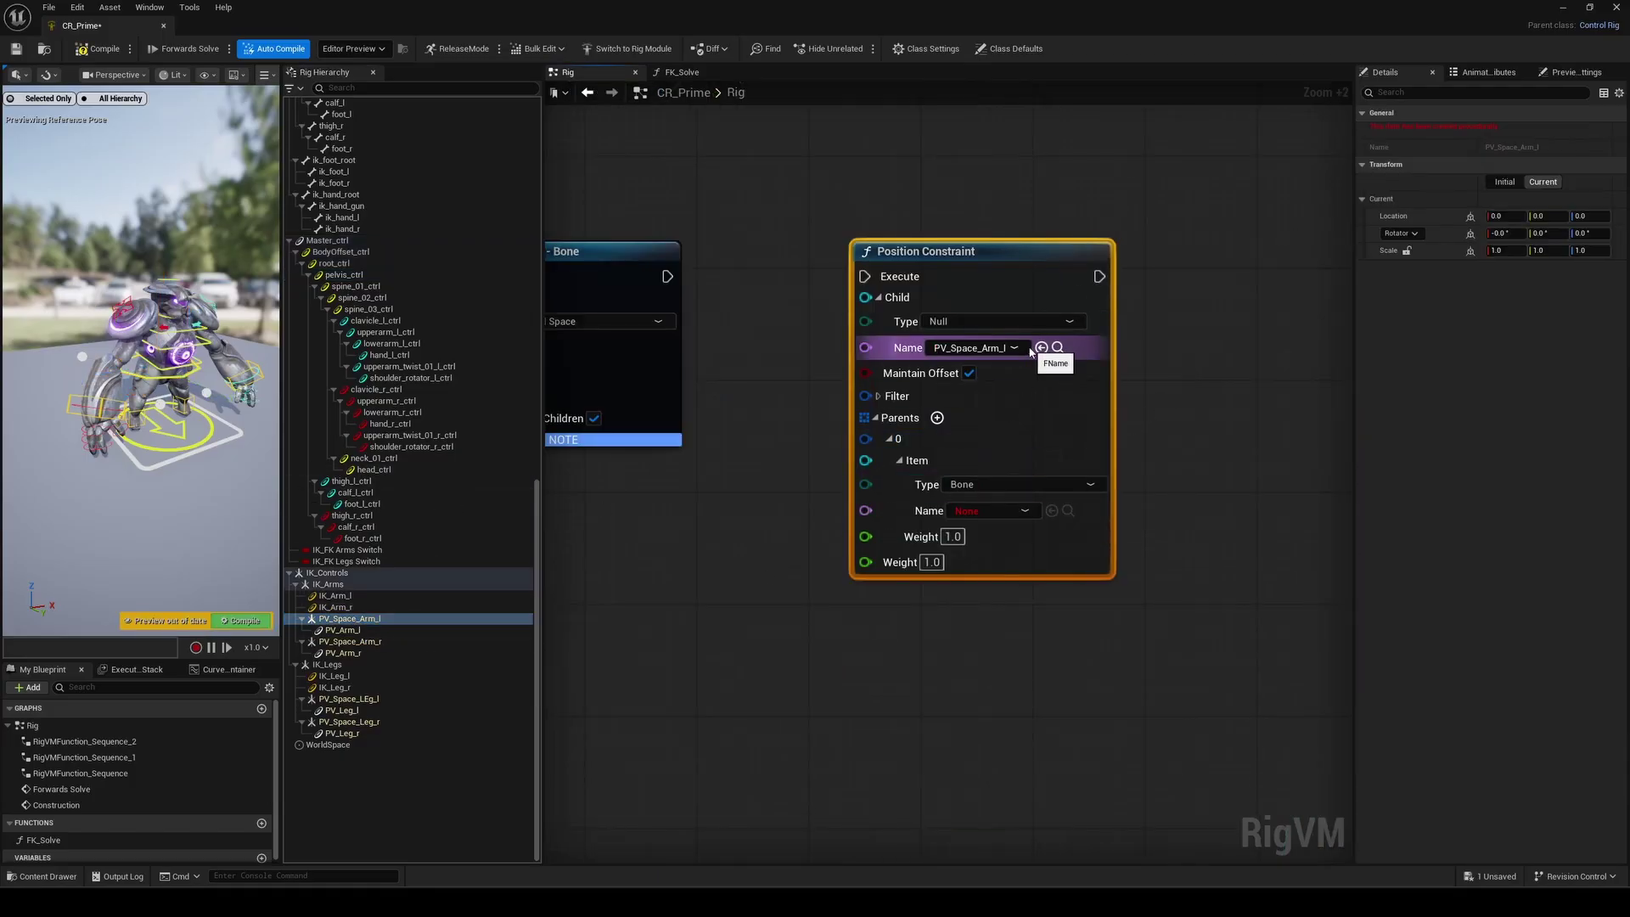
left_click_drag(393, 181, 1065, 512)
left_click_drag(668, 276, 865, 276)
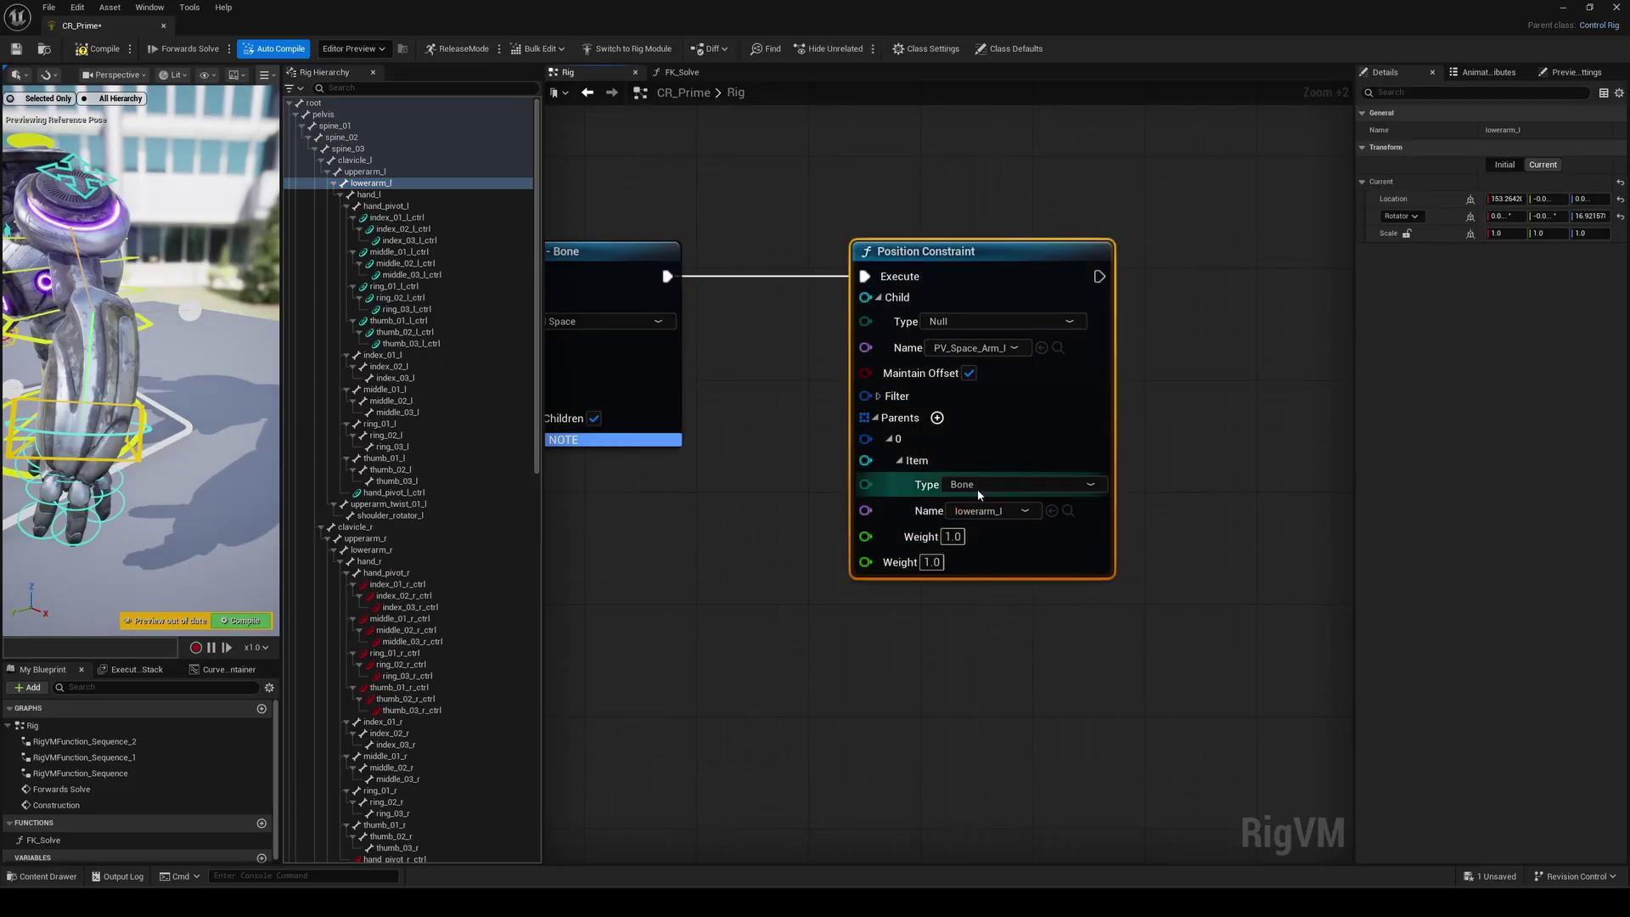
left_click(88, 53)
Step: Enlarge the rig preview and move IK_Arm_l to test how the constrained left arm pole vector follows
left_click_drag(281, 339, 618, 339)
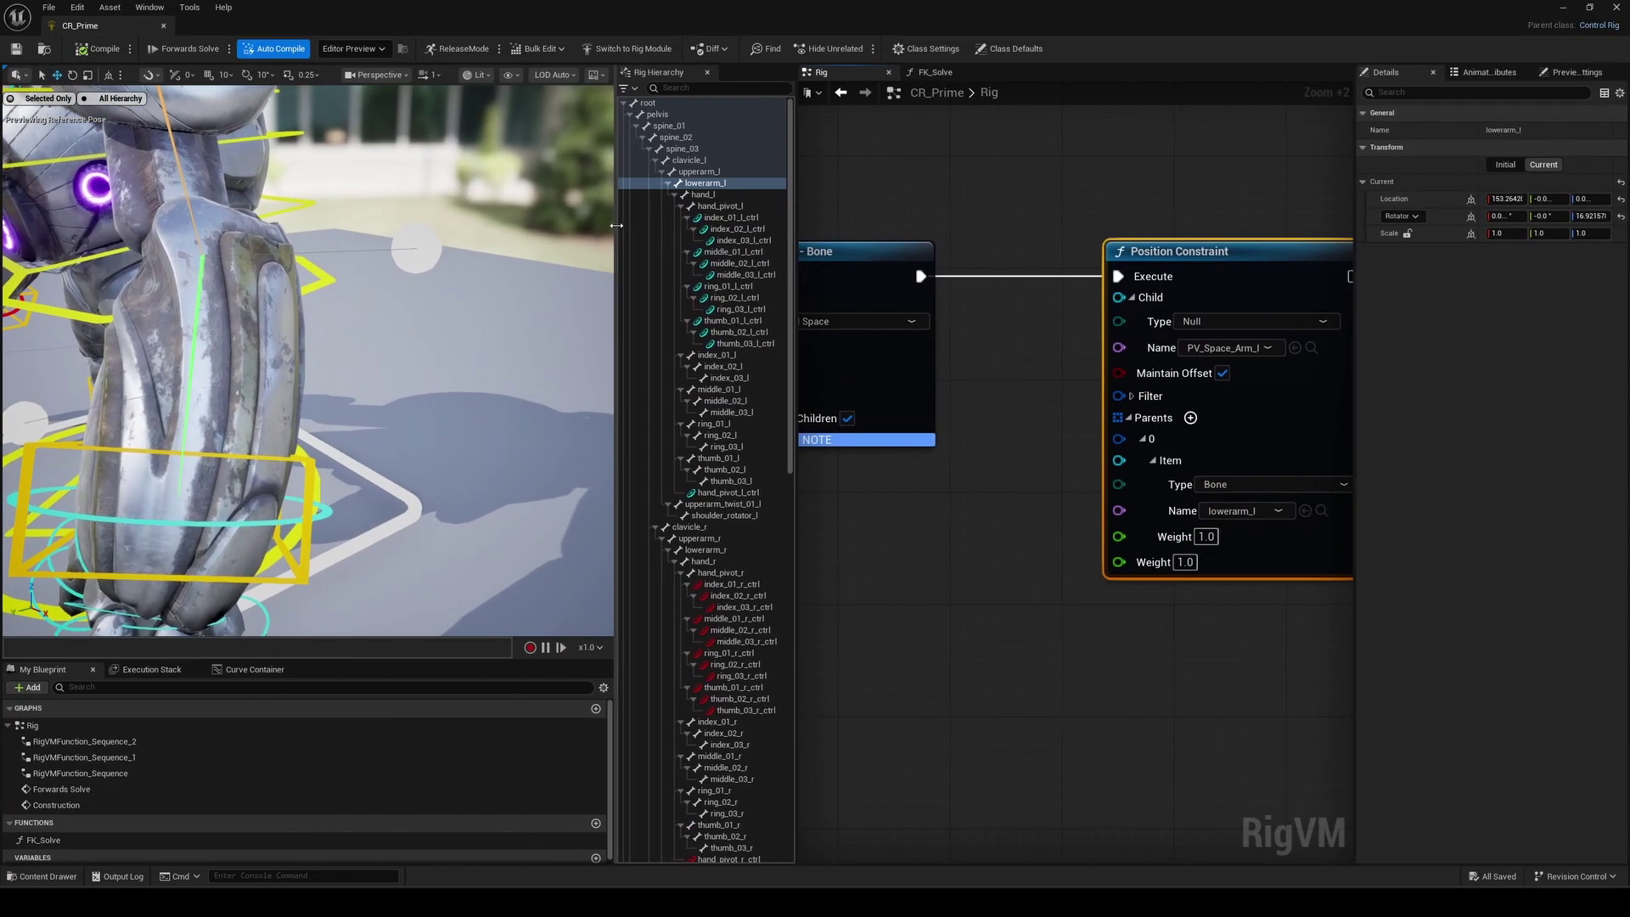
left_click(246, 406)
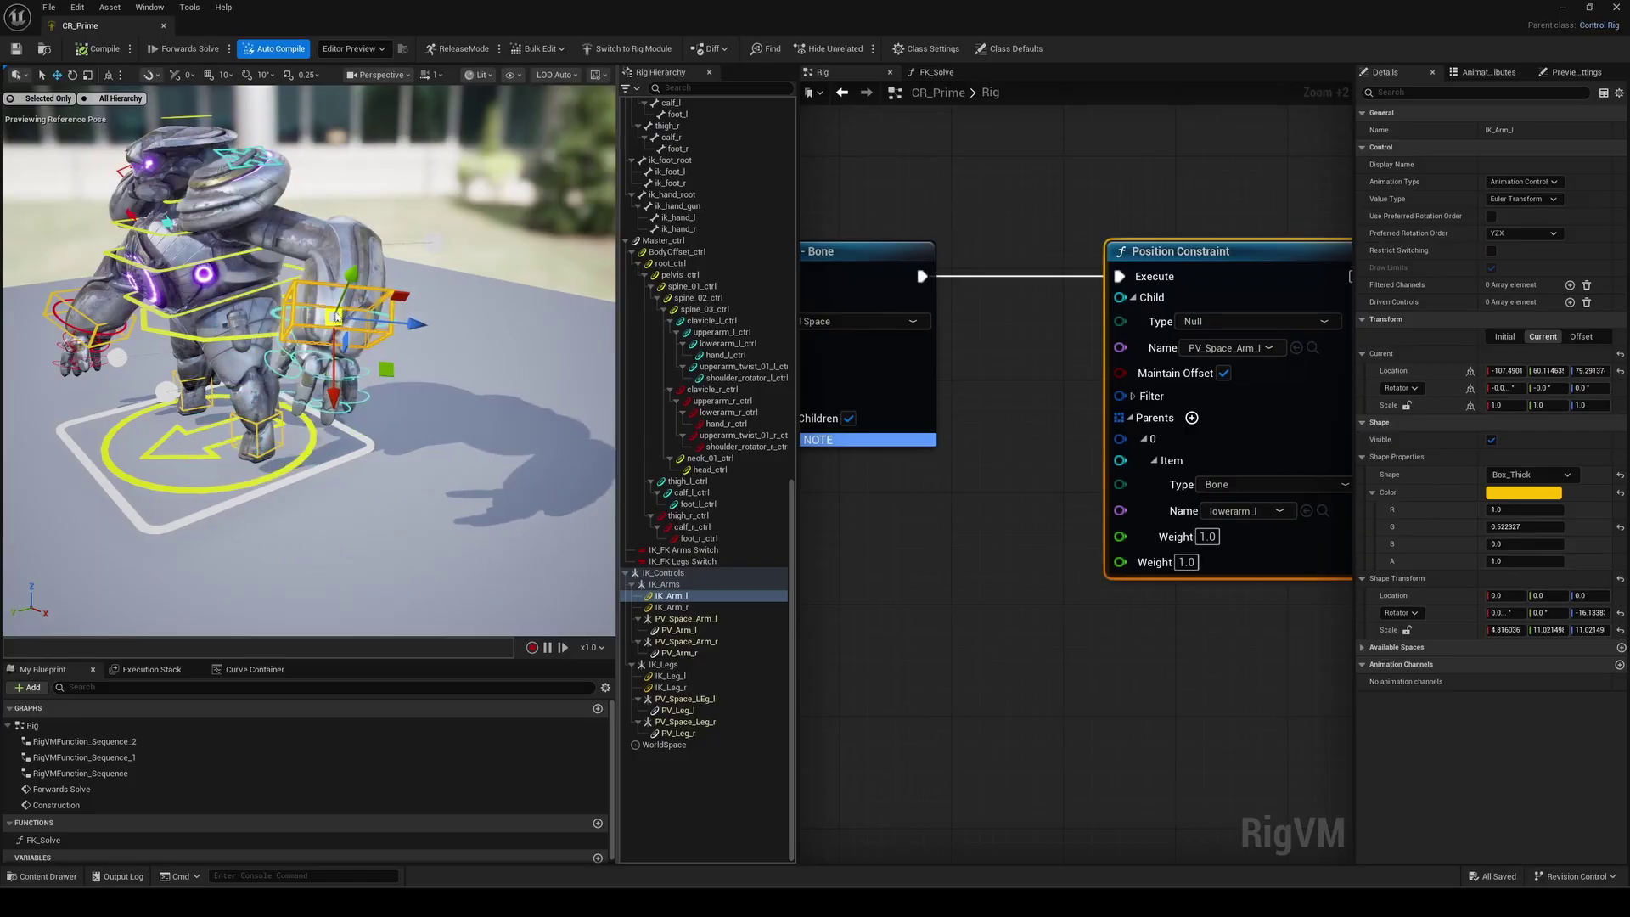
left_click_drag(231, 406, 238, 308)
left_click_drag(422, 170, 432, 211)
left_click_drag(351, 278, 341, 267)
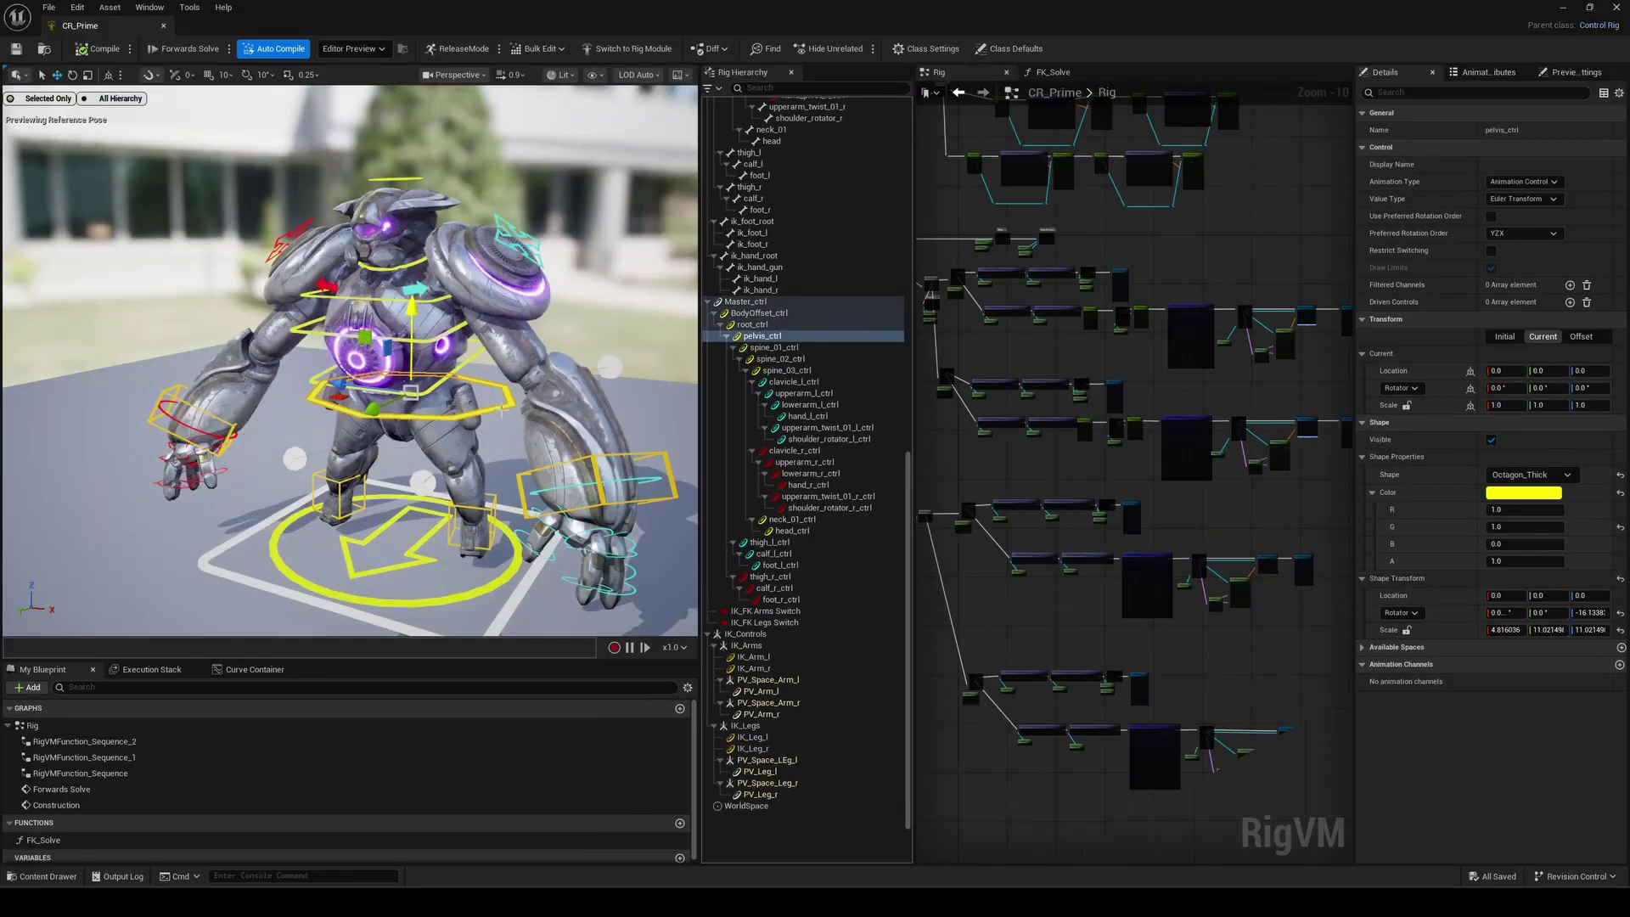
Step: Move pelvis_ctrl and a leg pole vector control in the preview to test the leg IK, and select PV_Leg_r
mouse_move(411, 246)
left_mouse_down()
mouse_move(411, 289)
mouse_move(410, 246)
left_mouse_up()
scroll(411, 247, "up", 8)
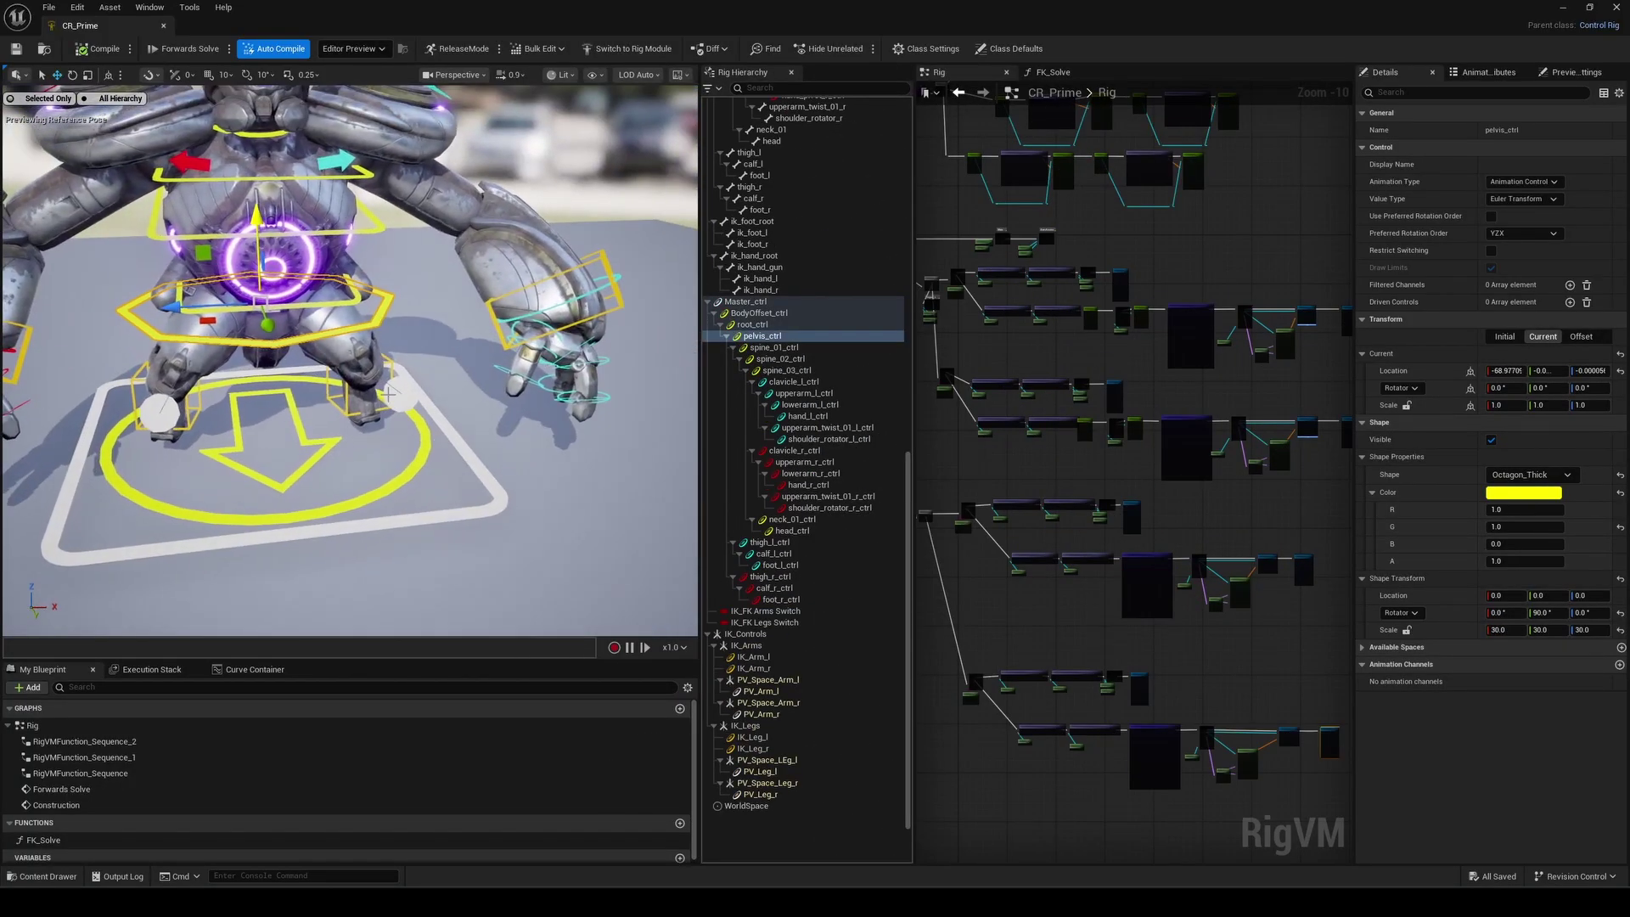
left_click(361, 414)
left_click_drag(397, 396, 347, 425)
left_click(160, 413)
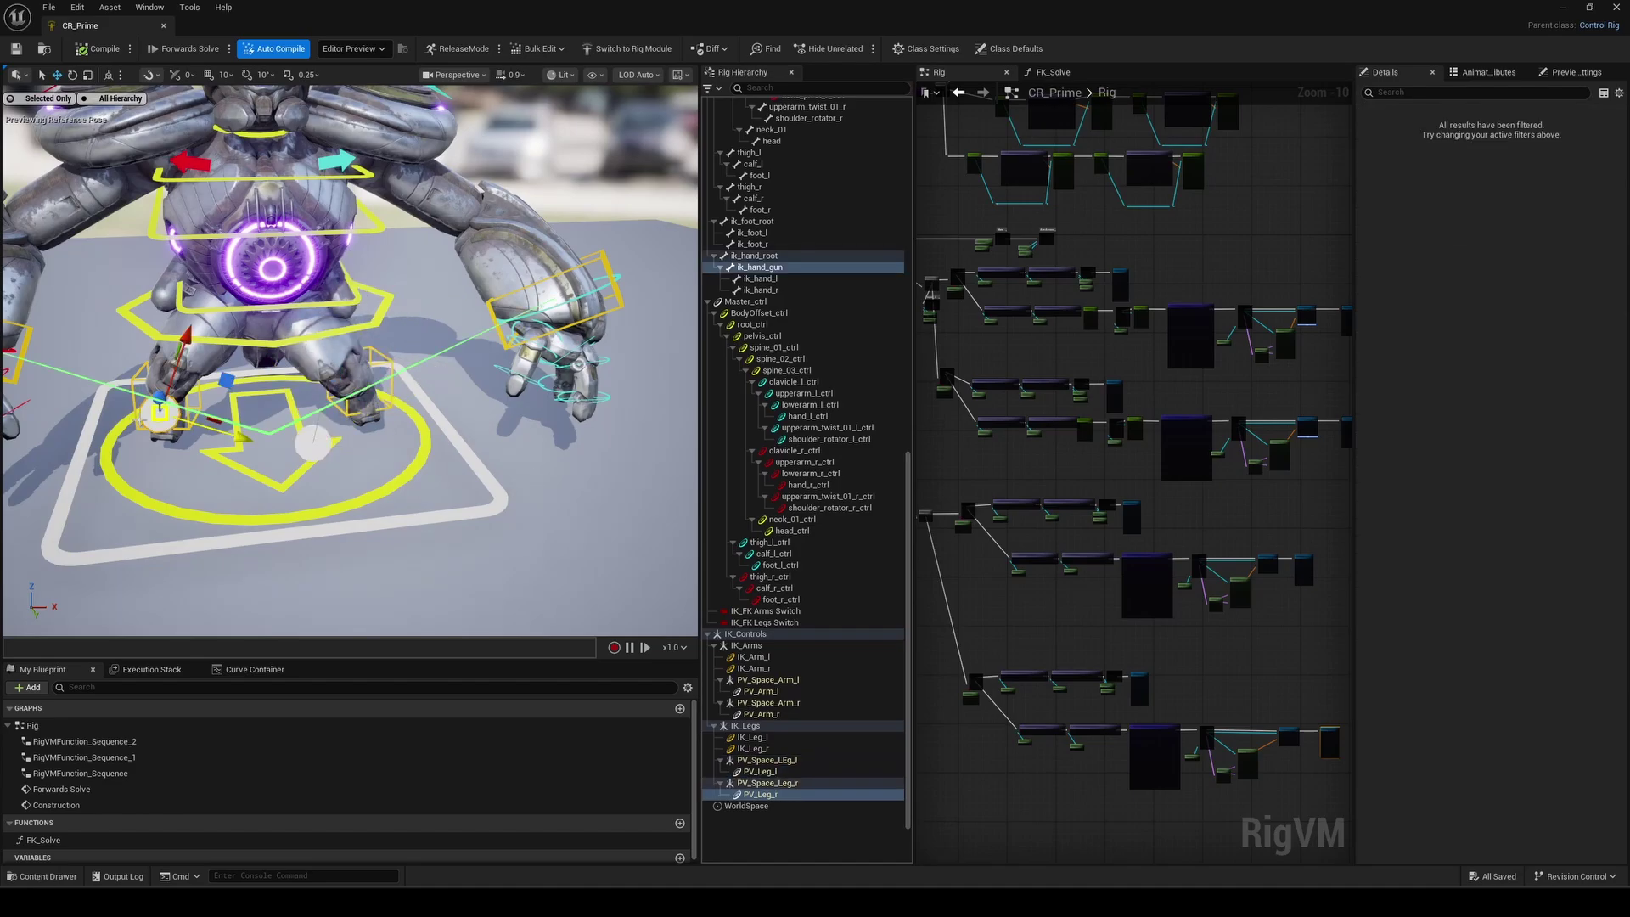
Step: Select PV_Arm_l and examine its placement relative to the left arm from several angles
left_click_drag(254, 407, 518, 352, "alt")
left_click(478, 396)
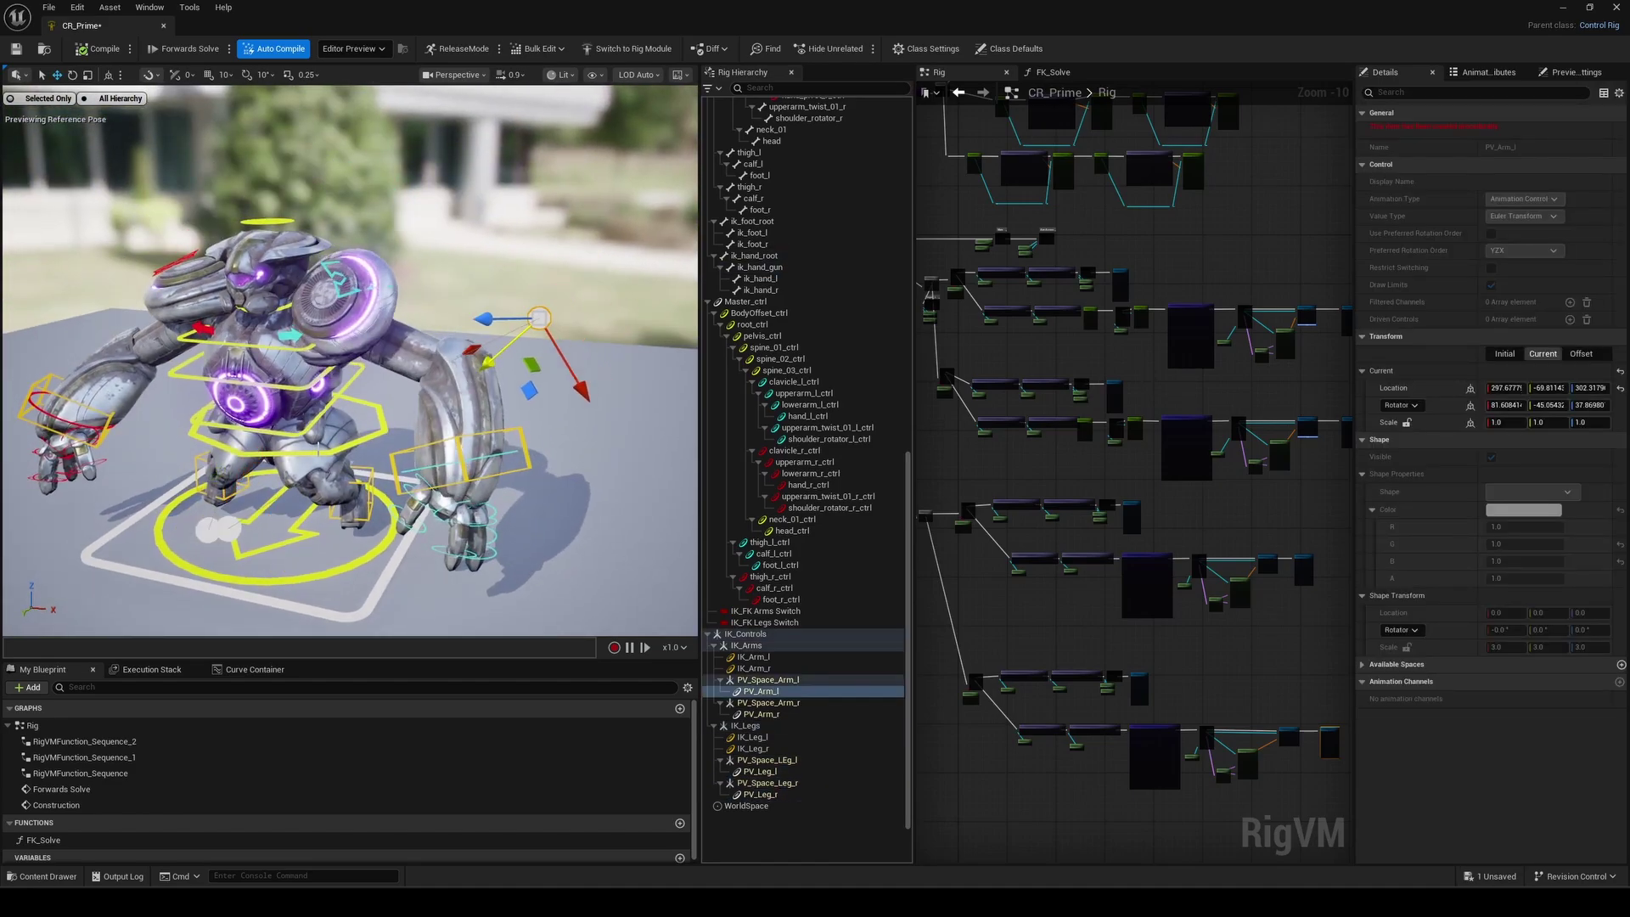
left_click(288, 386)
left_click_drag(289, 386, 282, 271, "alt")
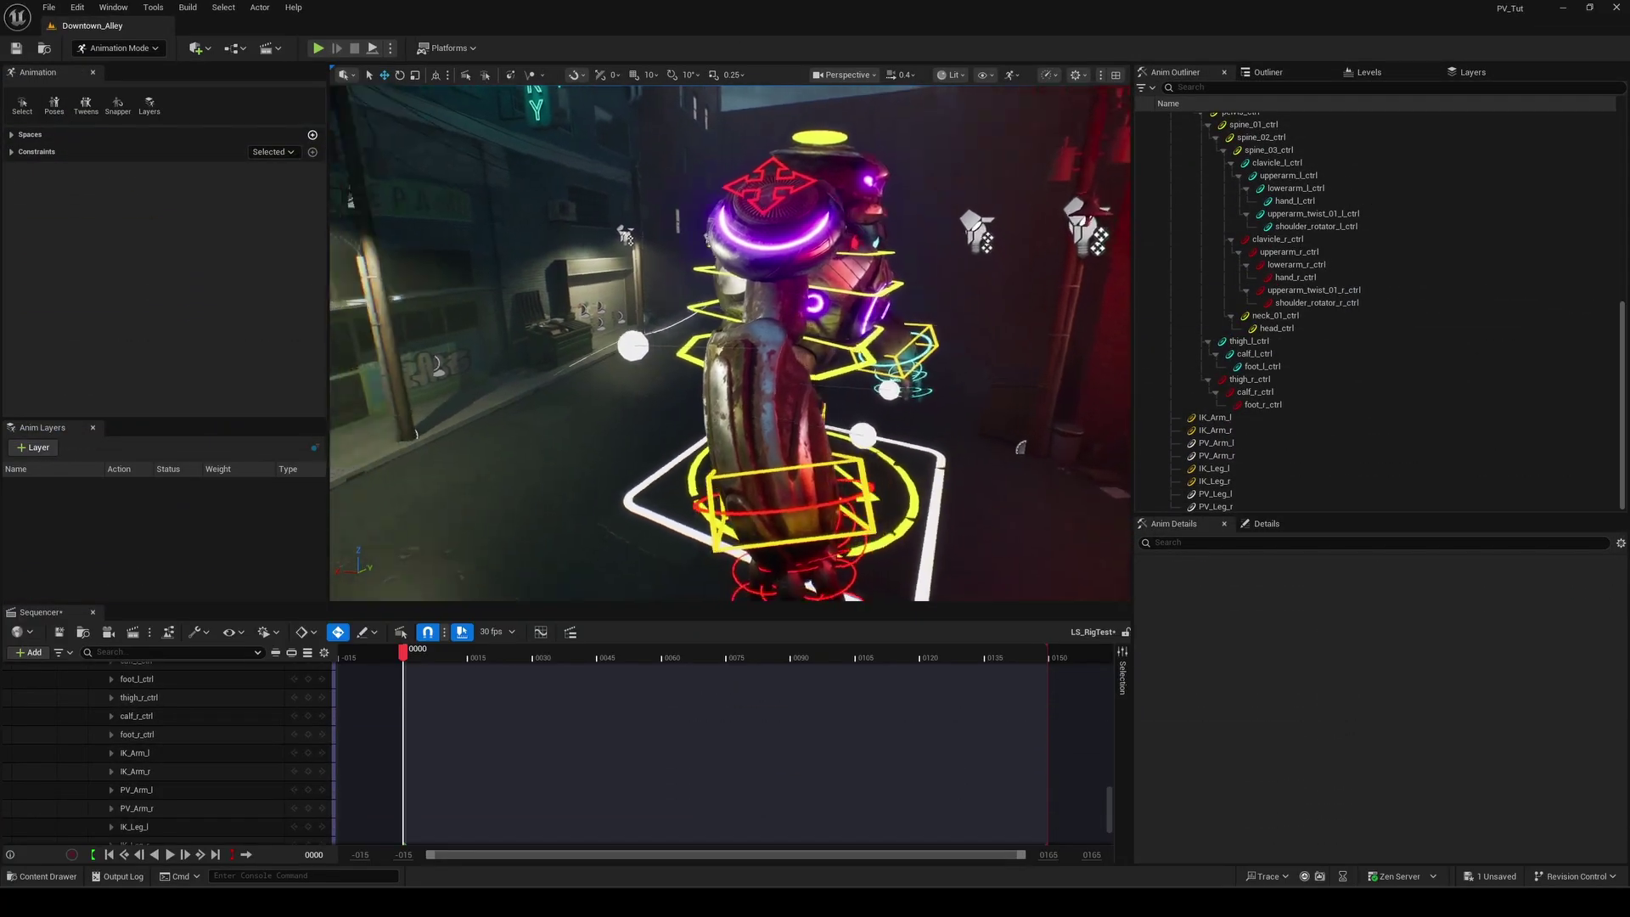
Step: In the Downtown_Alley level, add IK_Arm_l as a space for PV_Arm_r, switch to it, and test by moving the arm control
left_click(637, 315)
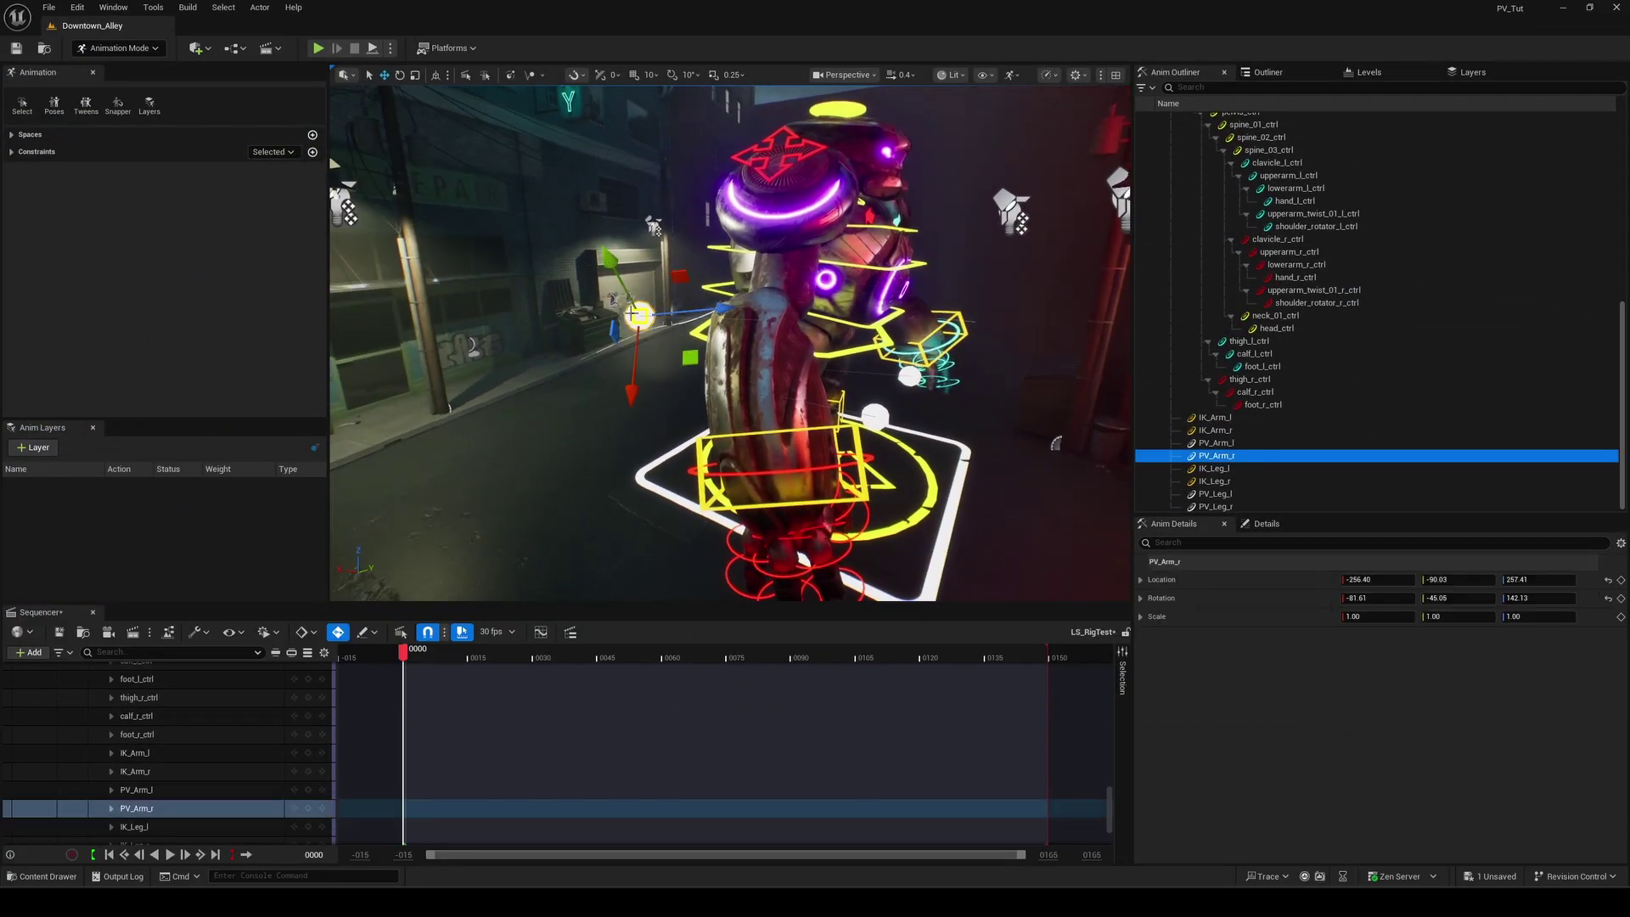
left_click(29, 134)
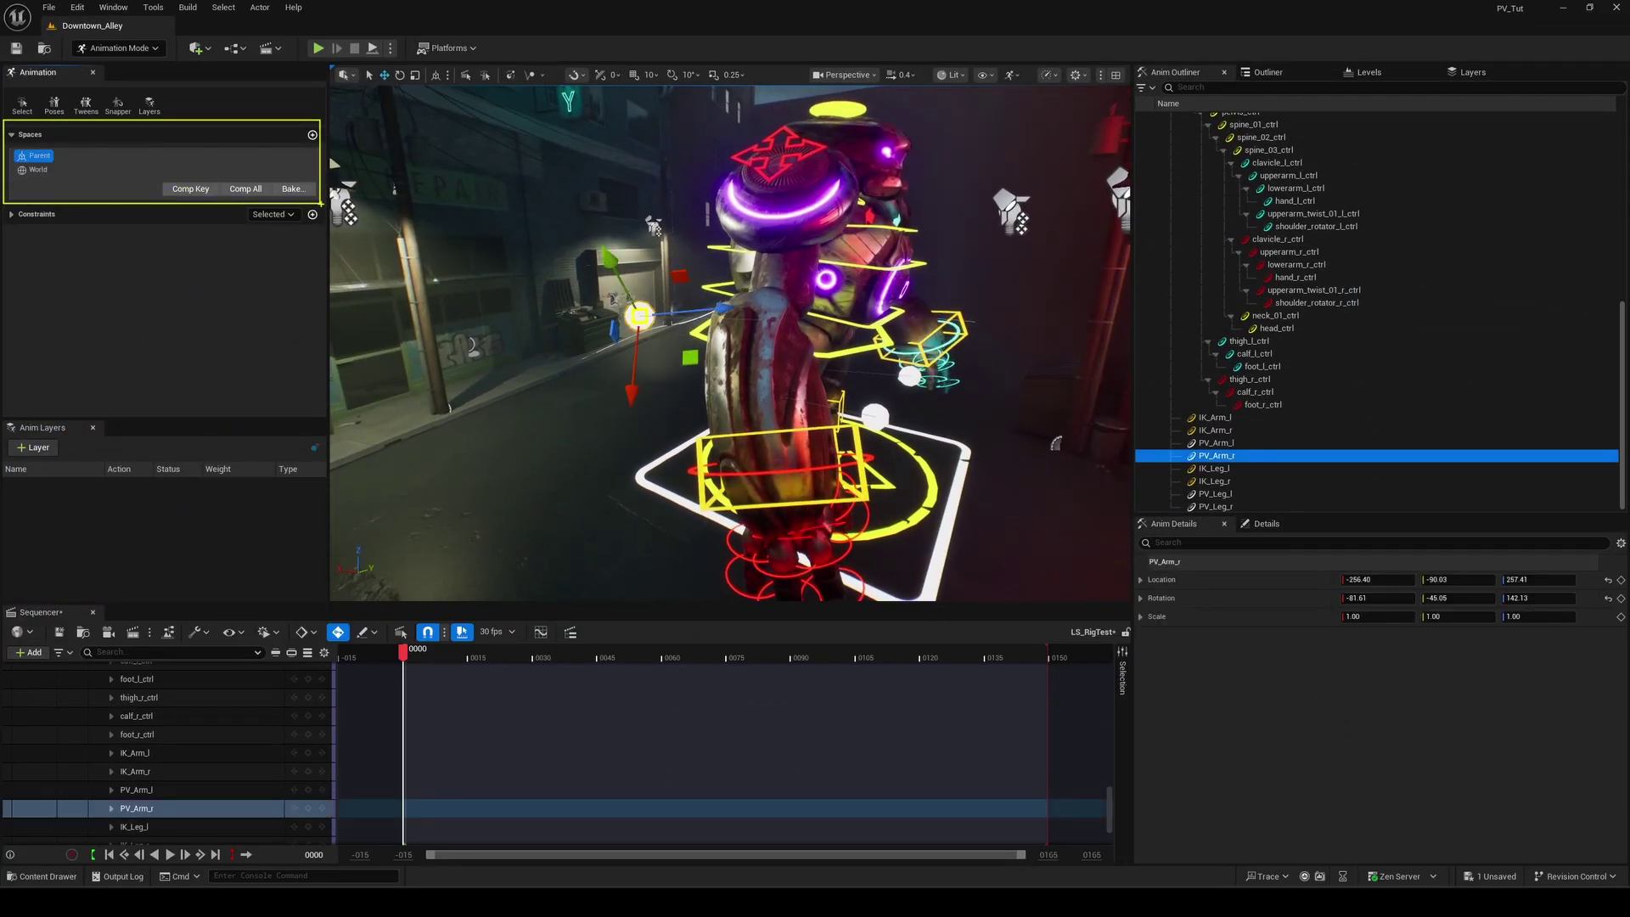
left_click(312, 134)
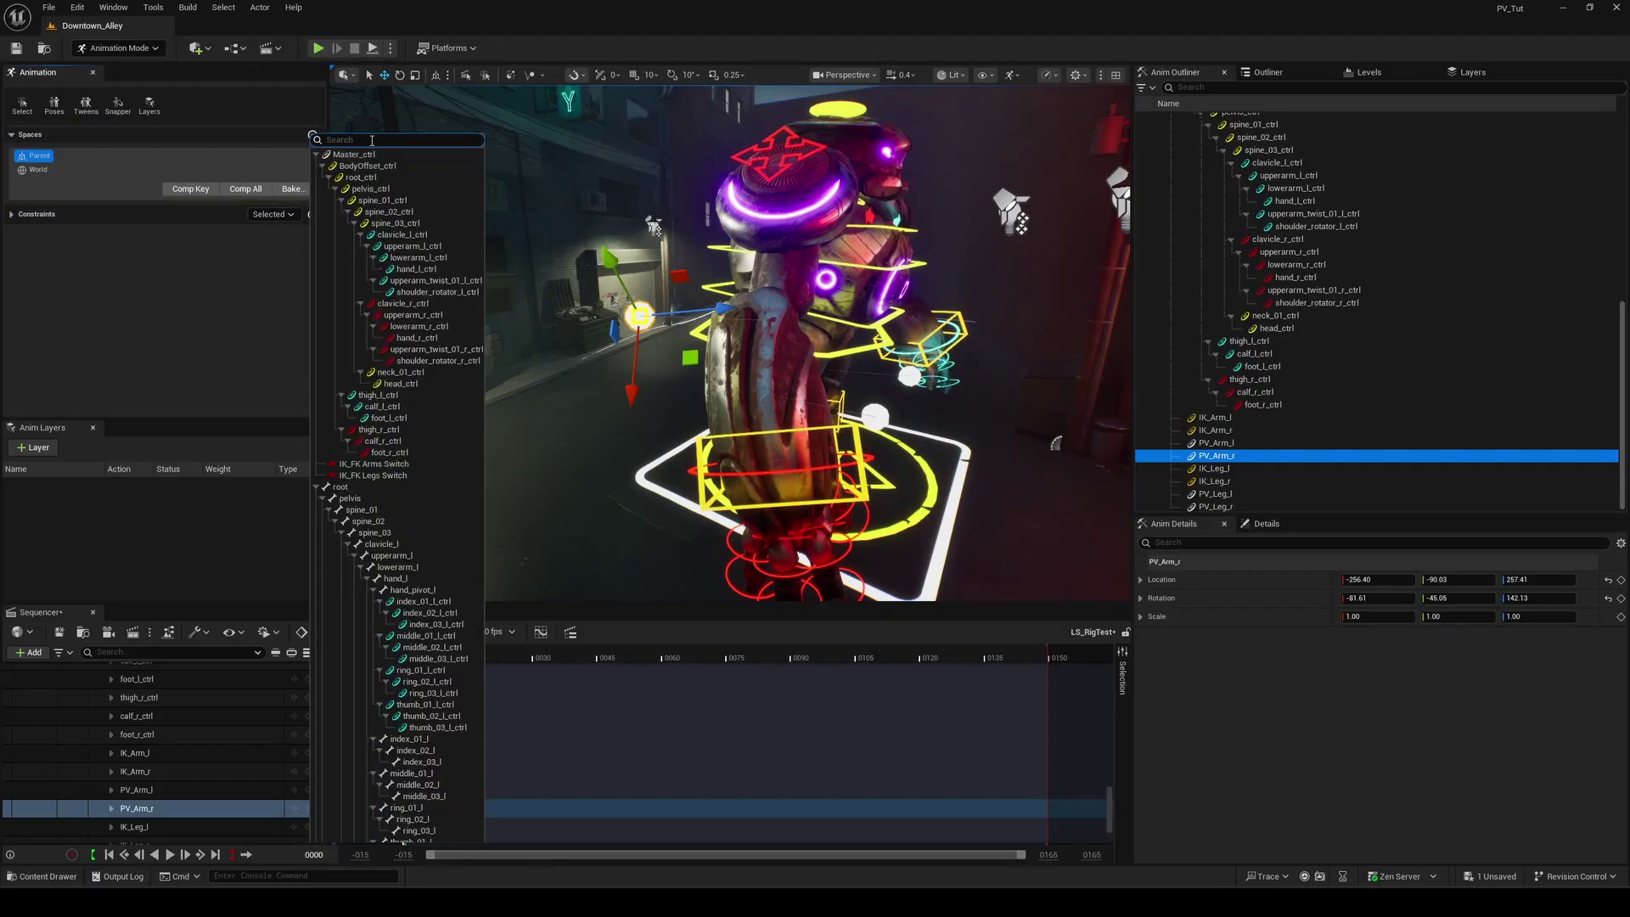
type("IK_Arm_l")
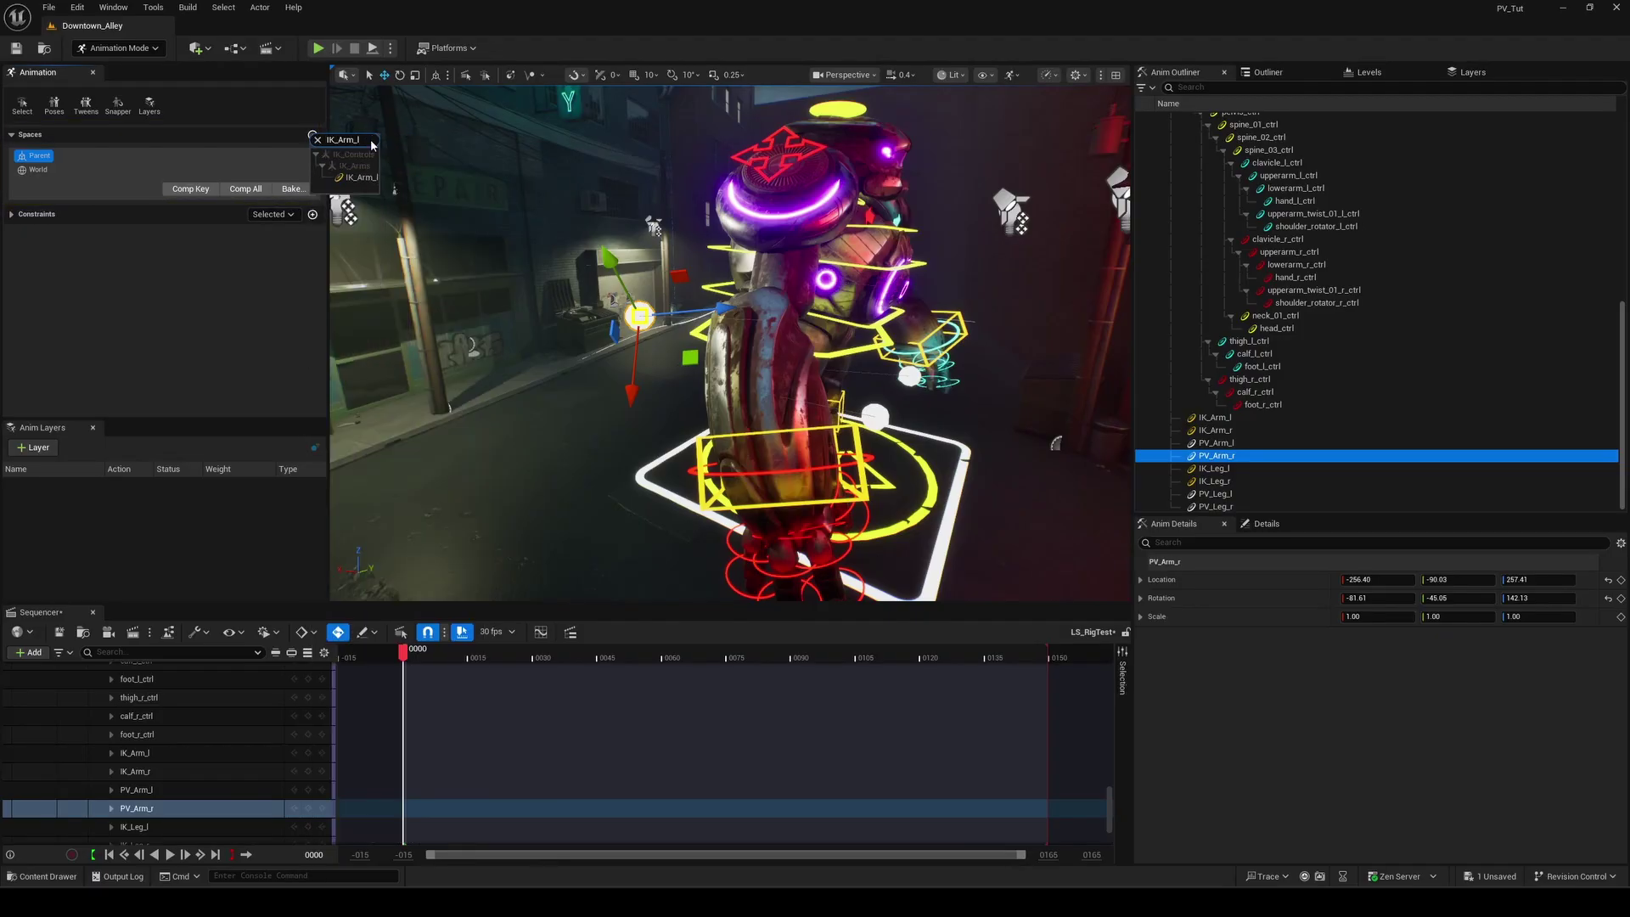
left_click(360, 177)
double_click(45, 187)
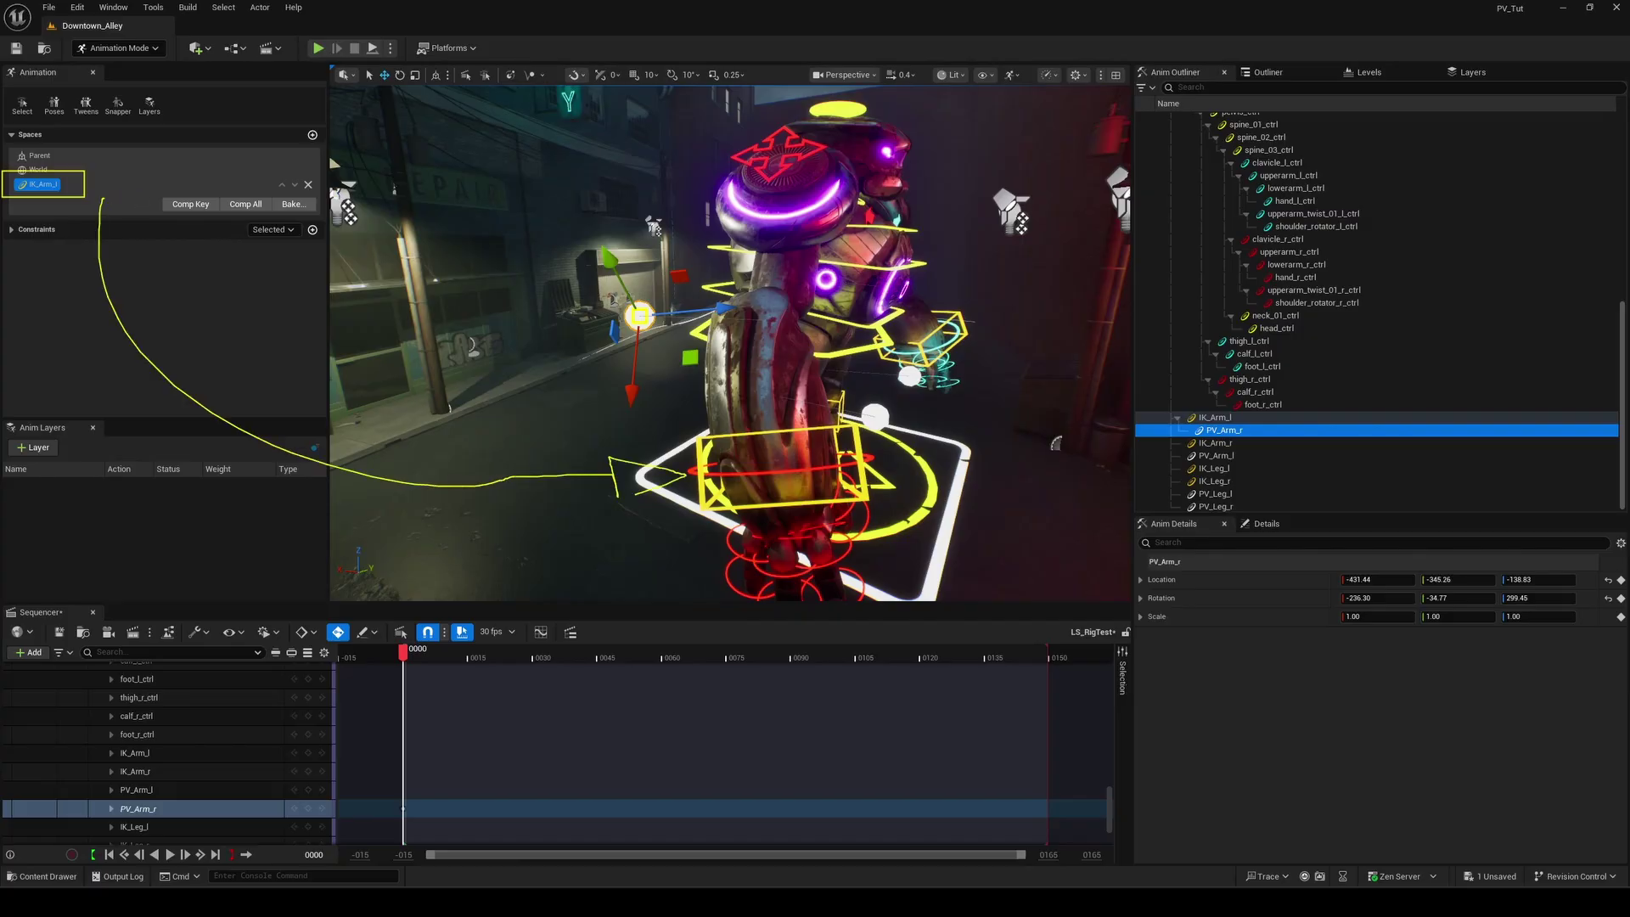
mouse_move(768, 471)
left_mouse_down()
mouse_move(730, 399)
mouse_move(722, 335)
mouse_move(807, 382)
mouse_move(684, 472)
mouse_move(690, 337)
mouse_move(619, 328)
mouse_move(840, 336)
mouse_move(619, 320)
left_mouse_up()
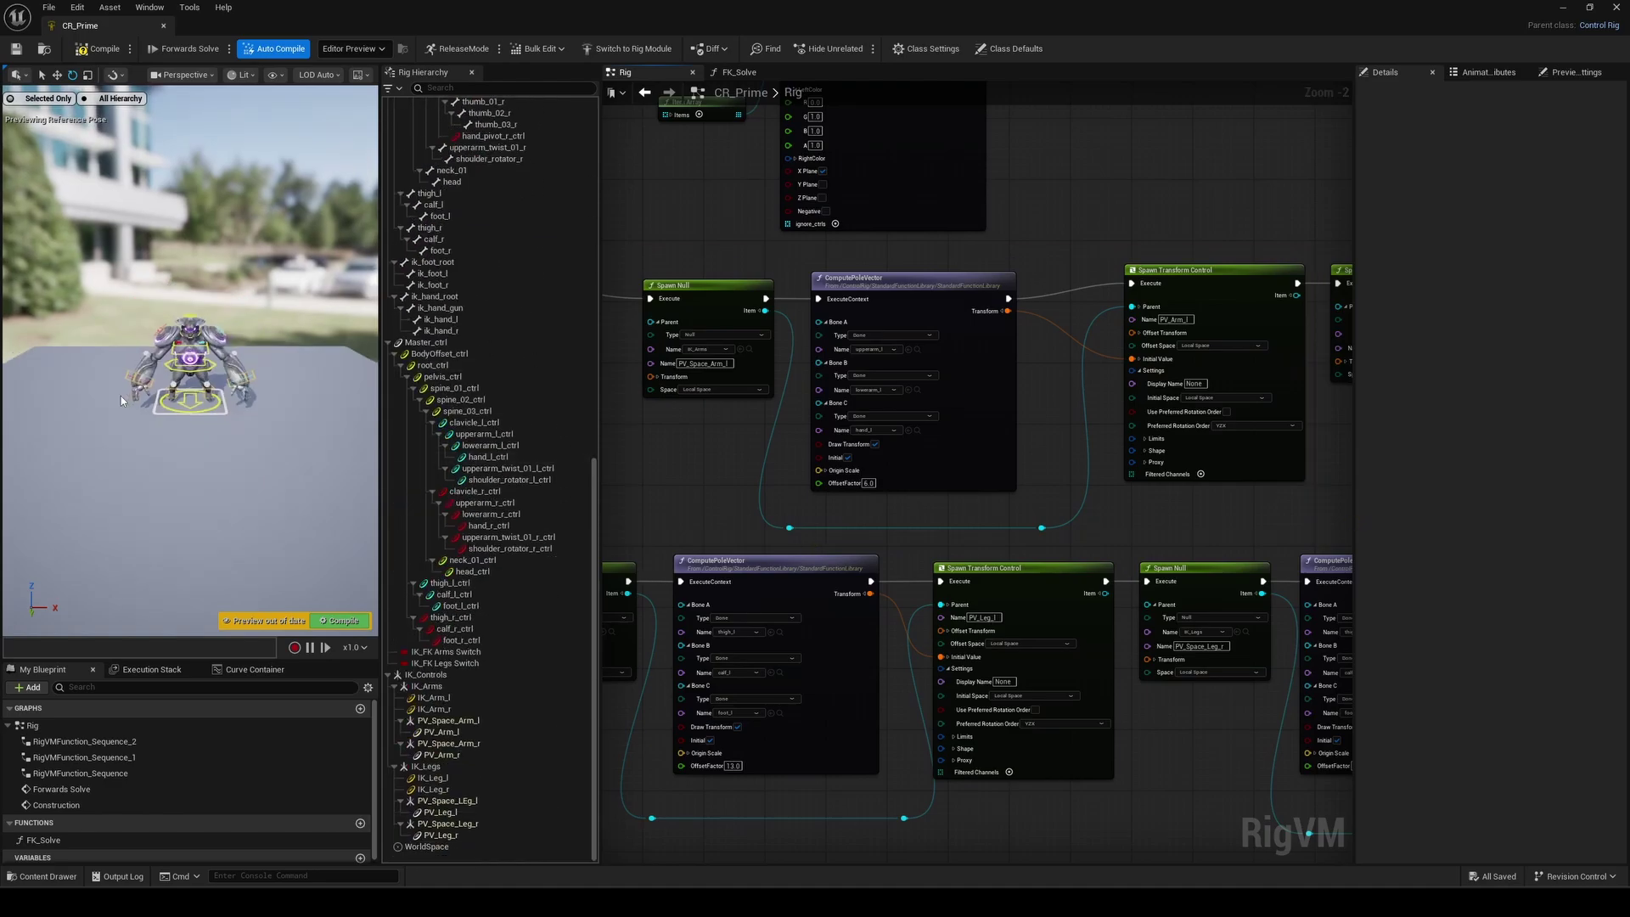
Step: In CR_Prime, move IK_Arm_l and select PV_Arm_l to check the pole vector driven by the Position Constraint
scroll(120, 396, "up", 5)
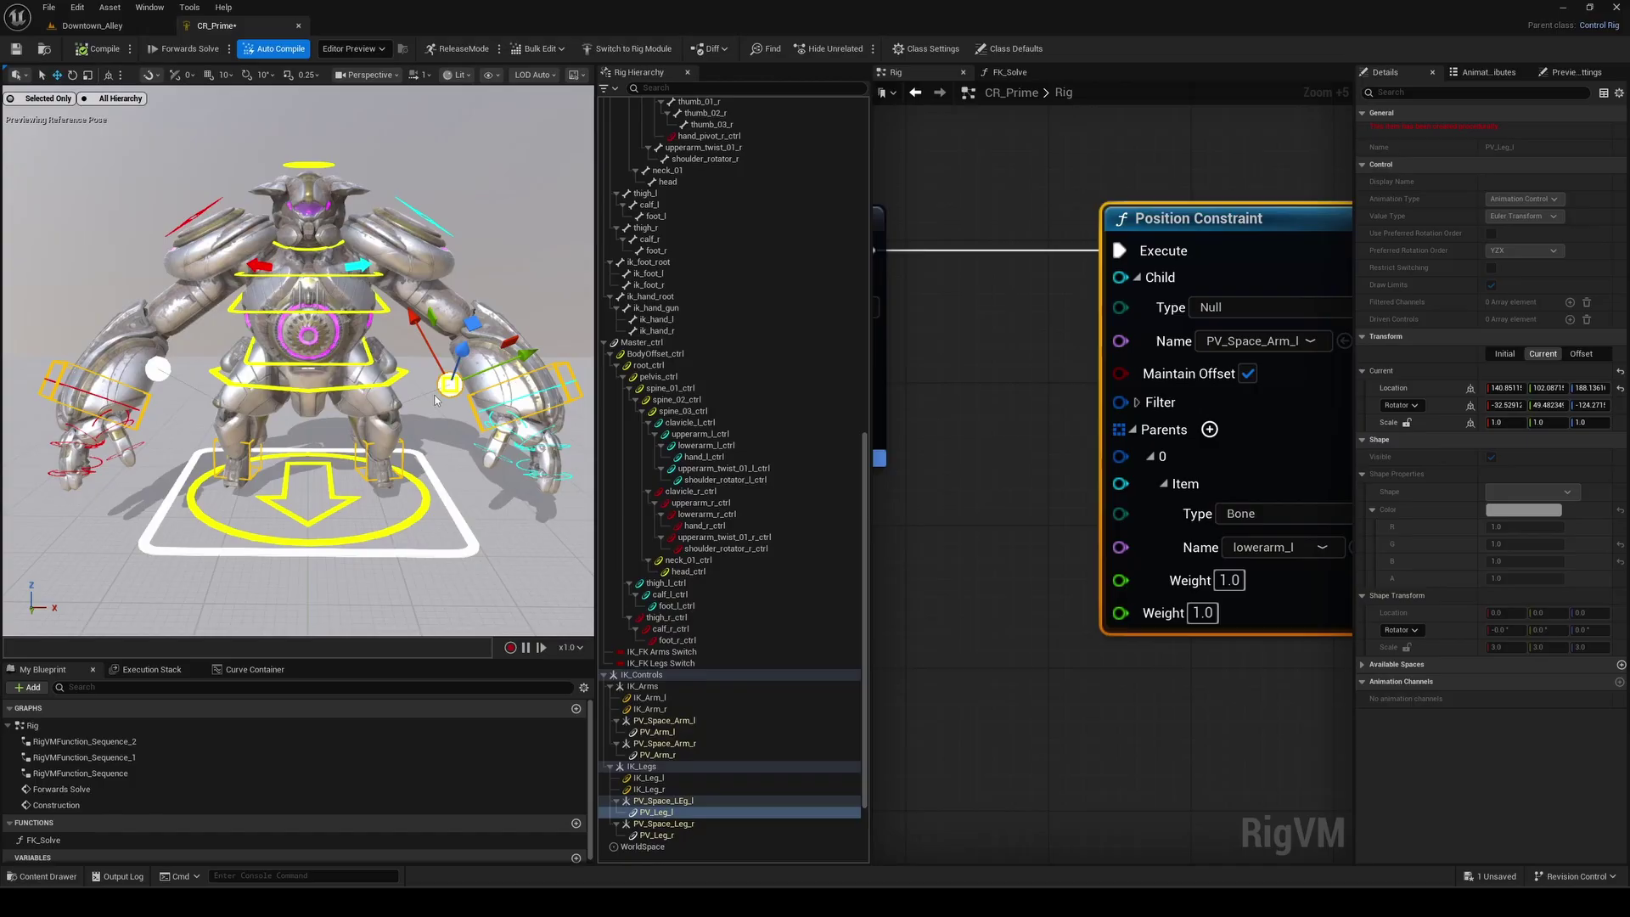
left_click_drag(382, 322, 433, 195, "alt")
left_click(360, 197)
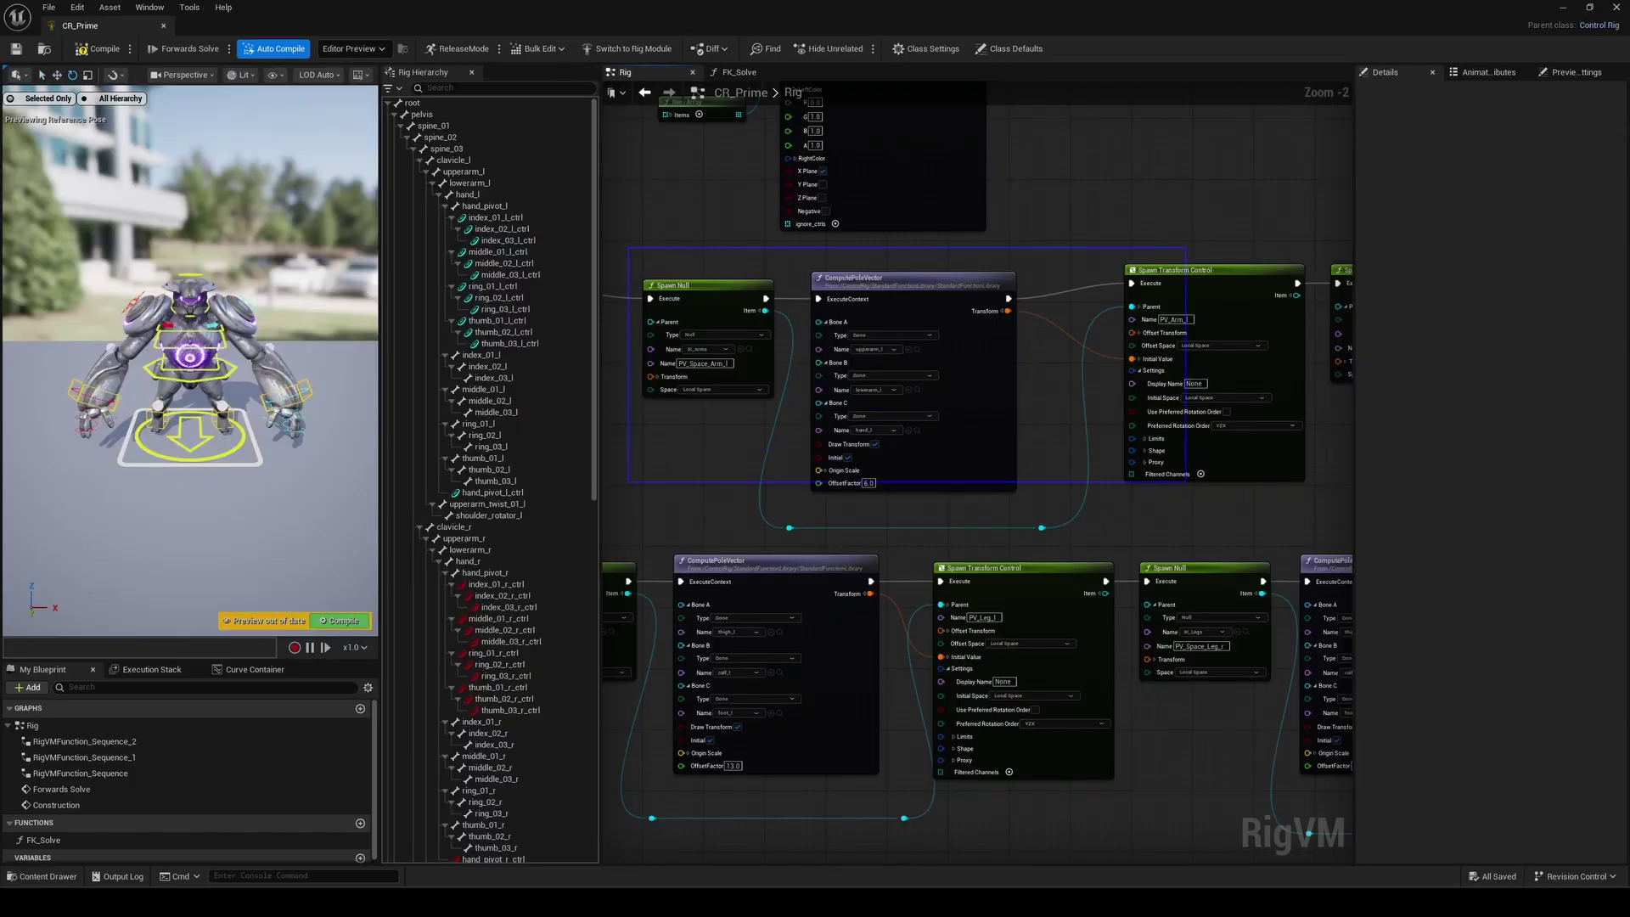
left_click_drag(1304, 535, 1315, 538)
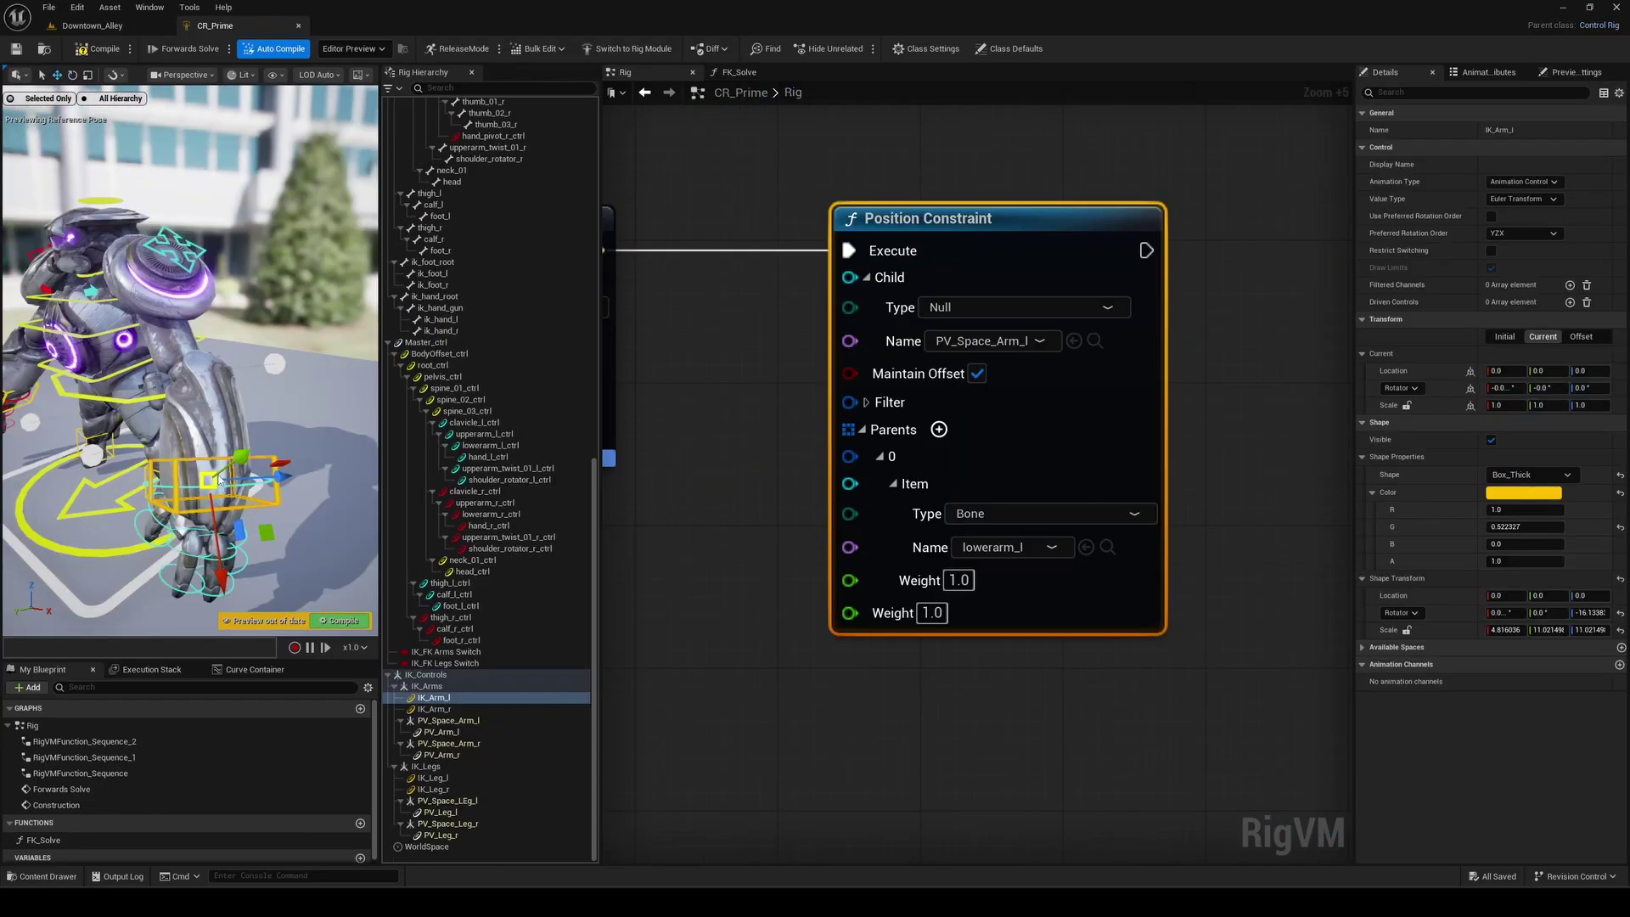
left_click_drag(229, 382, 299, 363)
left_click(311, 337)
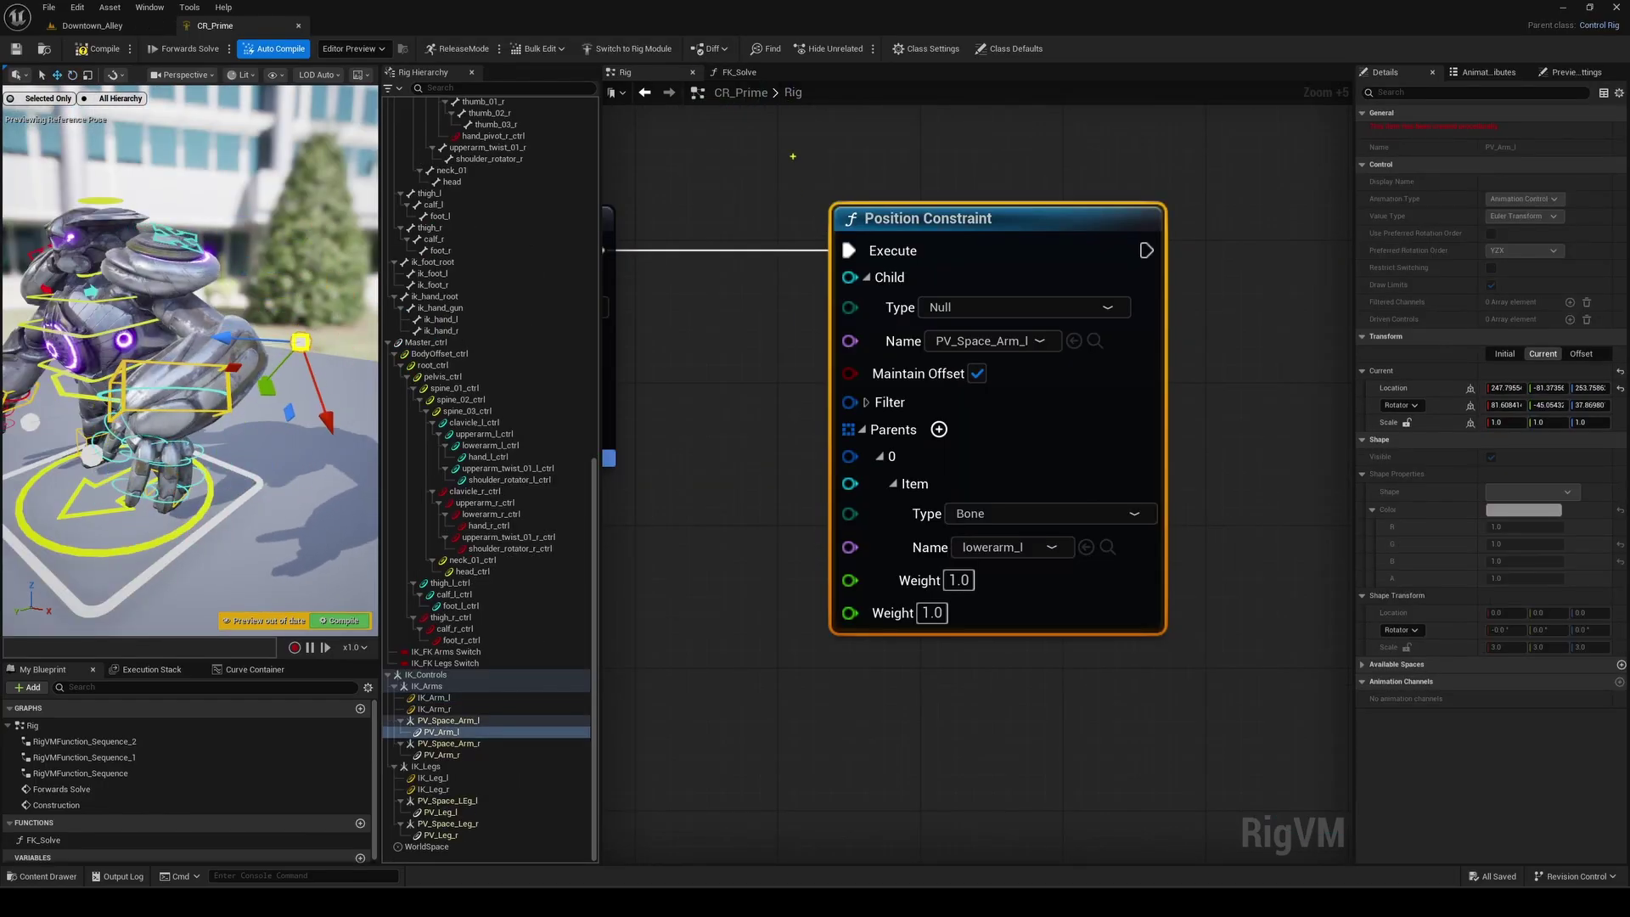